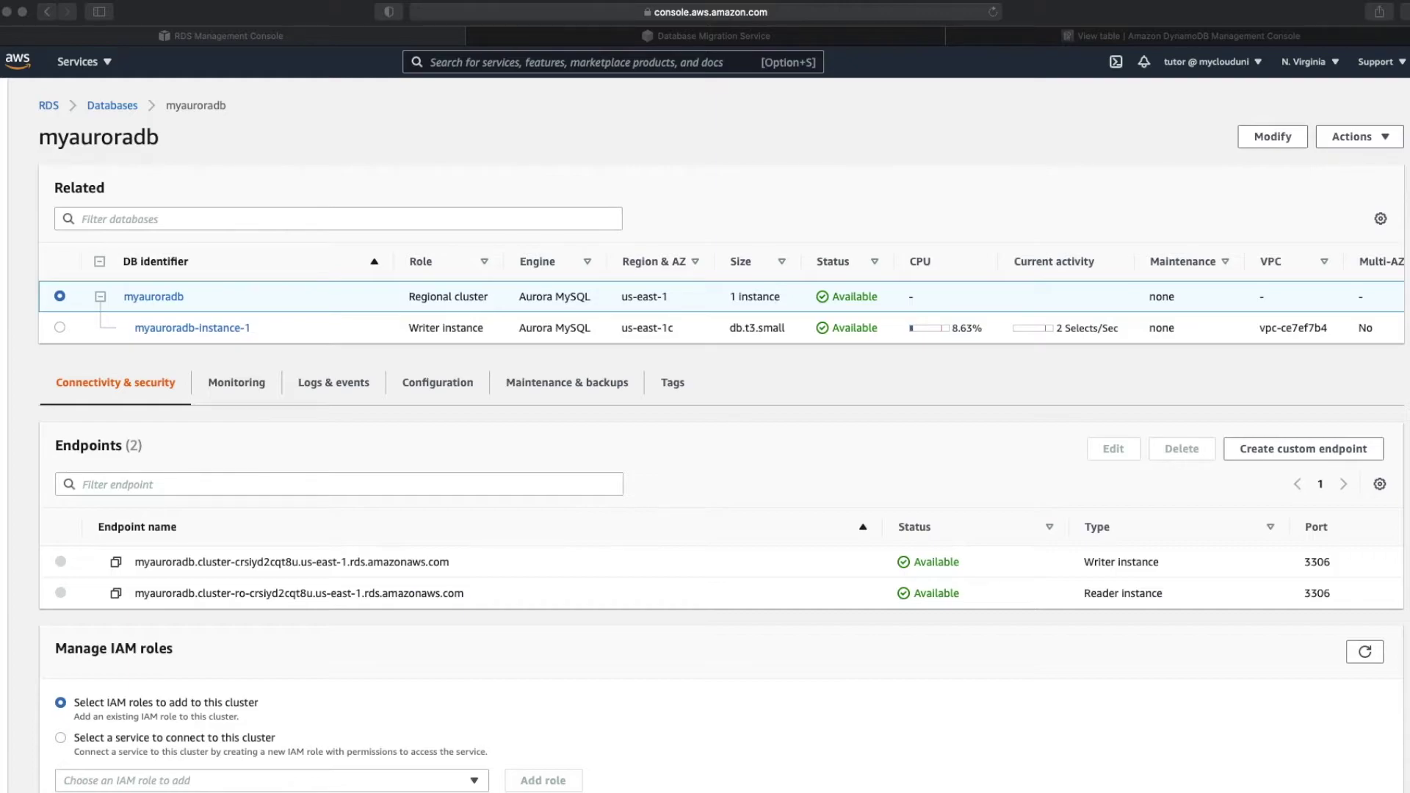
# - Switch to Sqlectron and move its window over the RDS console page, fully in view
pyautogui.press('super+Tab')
pyautogui.moveTo(626, 108); pyautogui.dragTo(1409, 106)
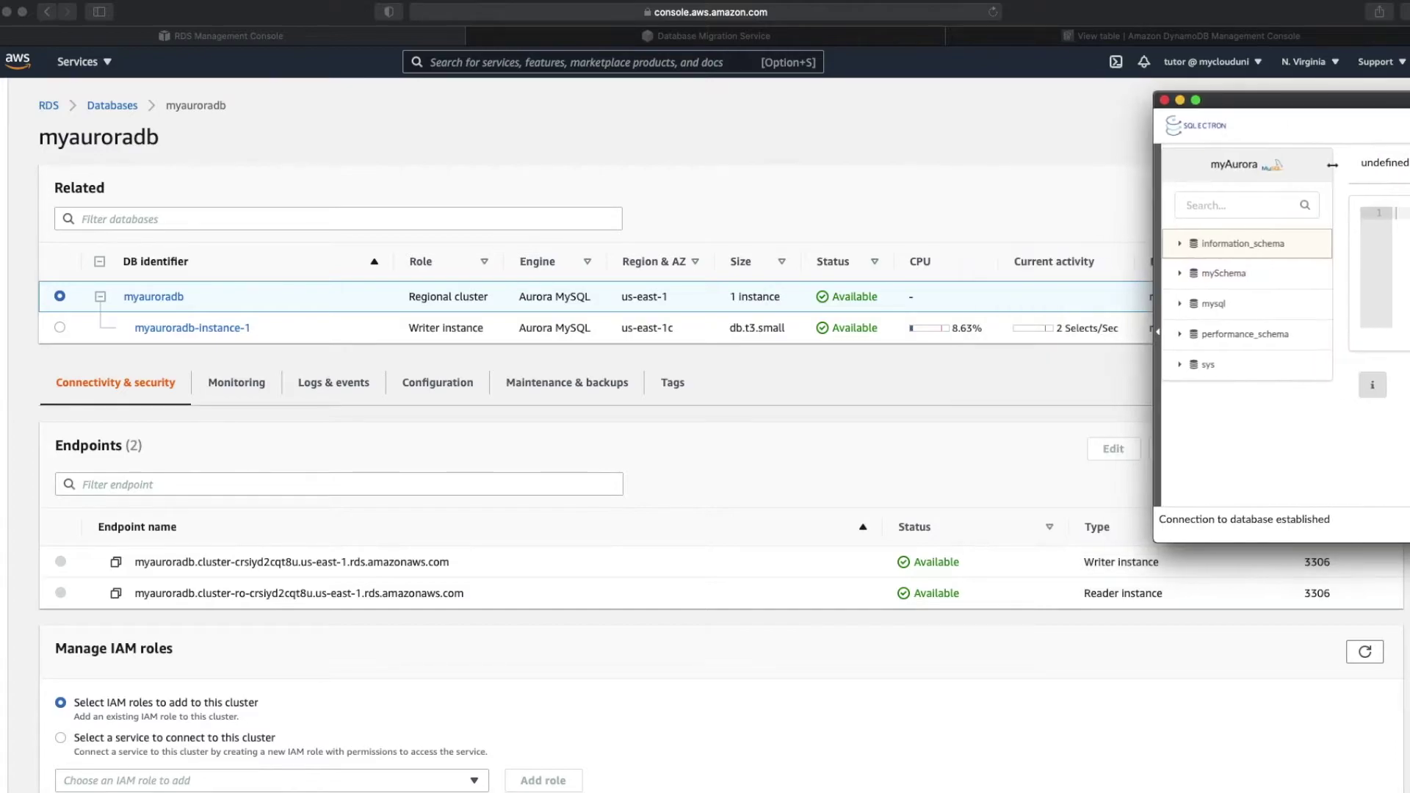
pyautogui.moveTo(1361, 104); pyautogui.dragTo(1314, 171)
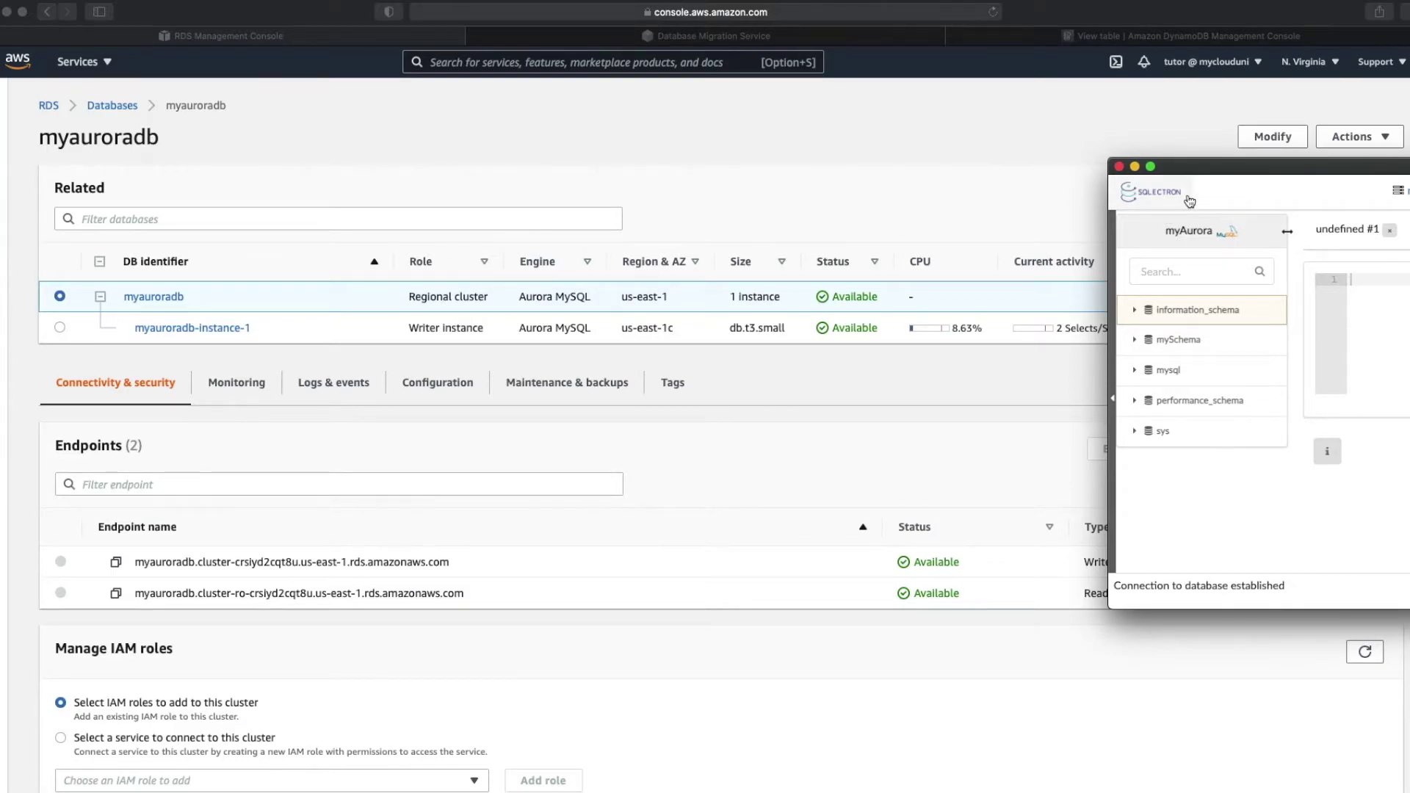
pyautogui.moveTo(1239, 170); pyautogui.dragTo(694, 159)
# - Run the query "select * from mySchema.emp;" on the myAurora connection and enlarge the window to show all result rows
pyautogui.write('select')
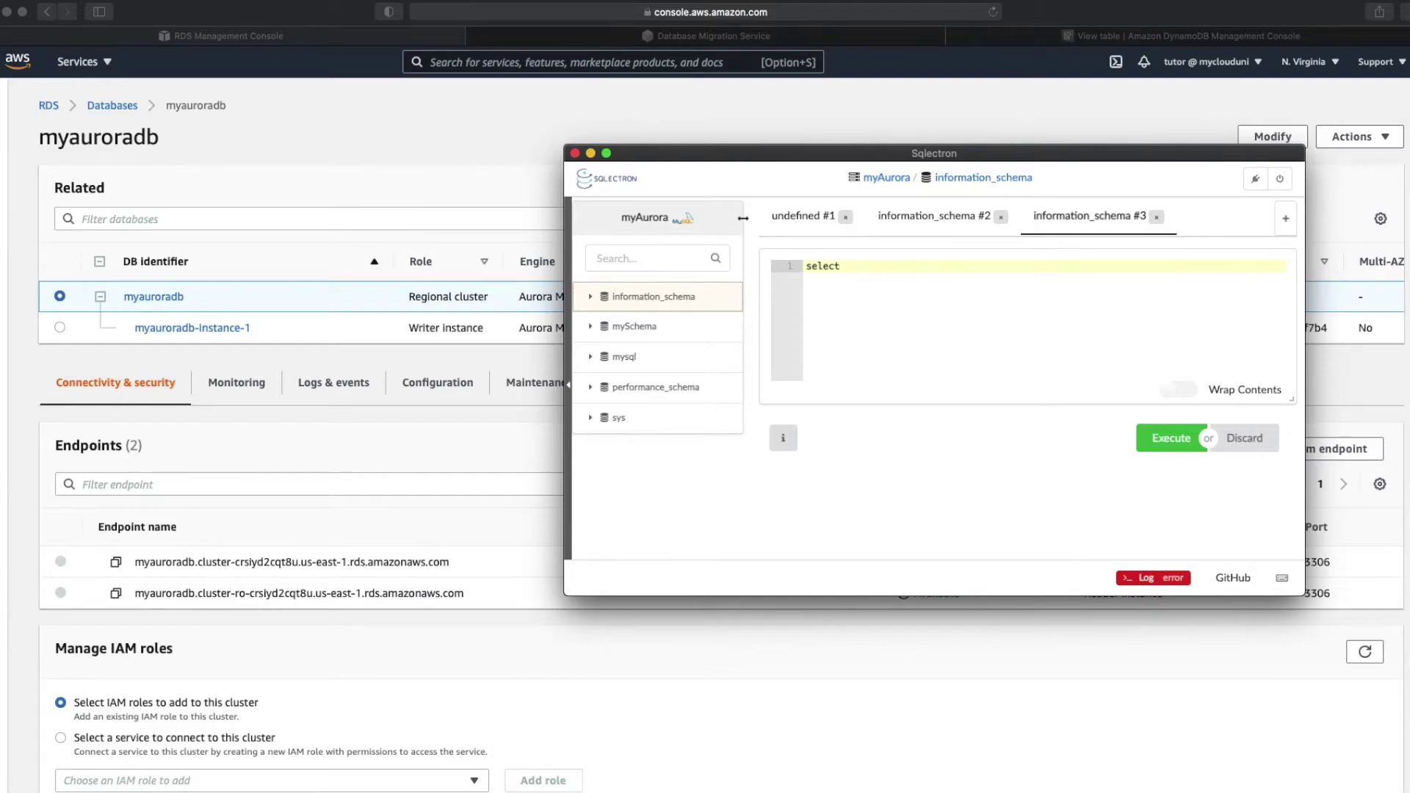
pyautogui.write('* from mySchema.emp;')
pyautogui.press('super+a')
pyautogui.click(1170, 439)
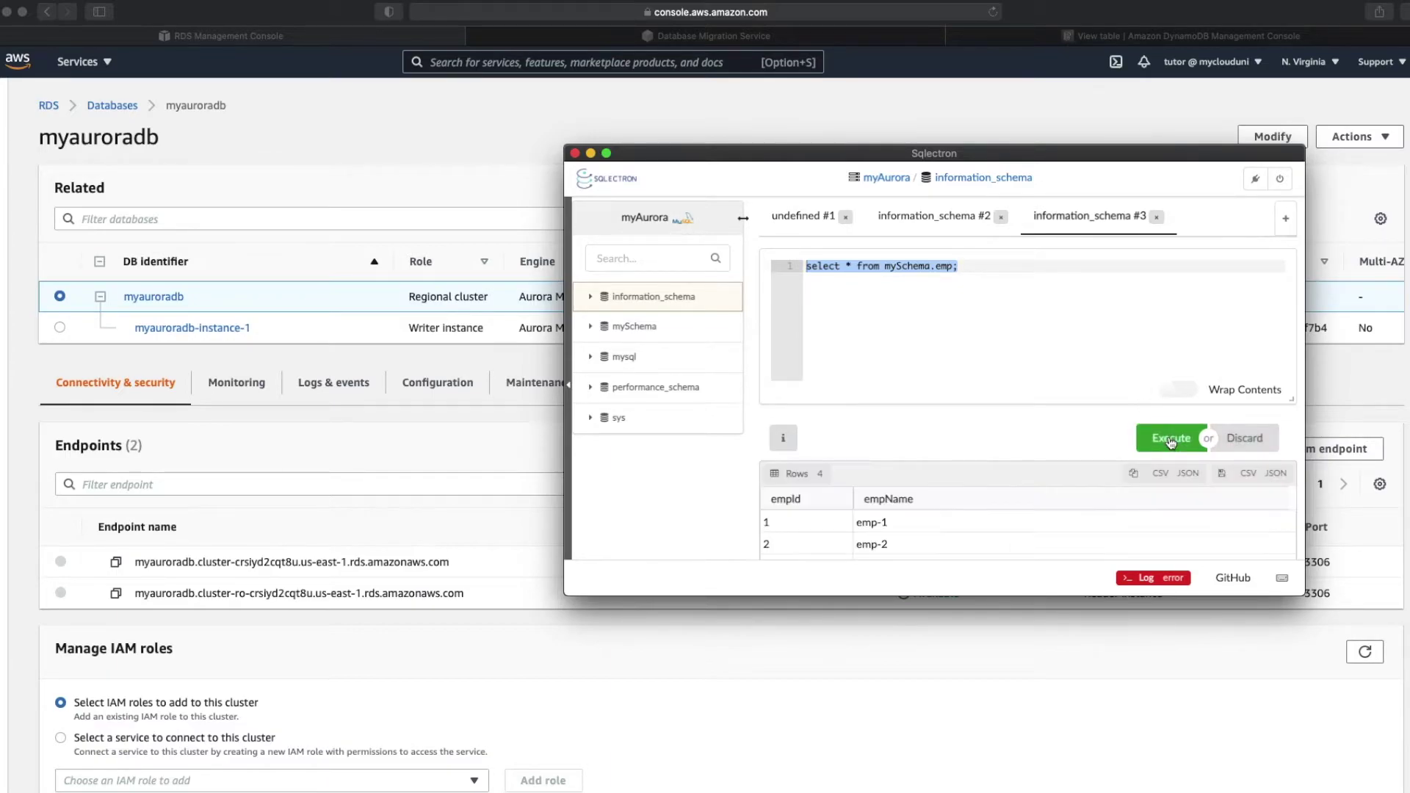
pyautogui.moveTo(564, 145); pyautogui.dragTo(688, 98)
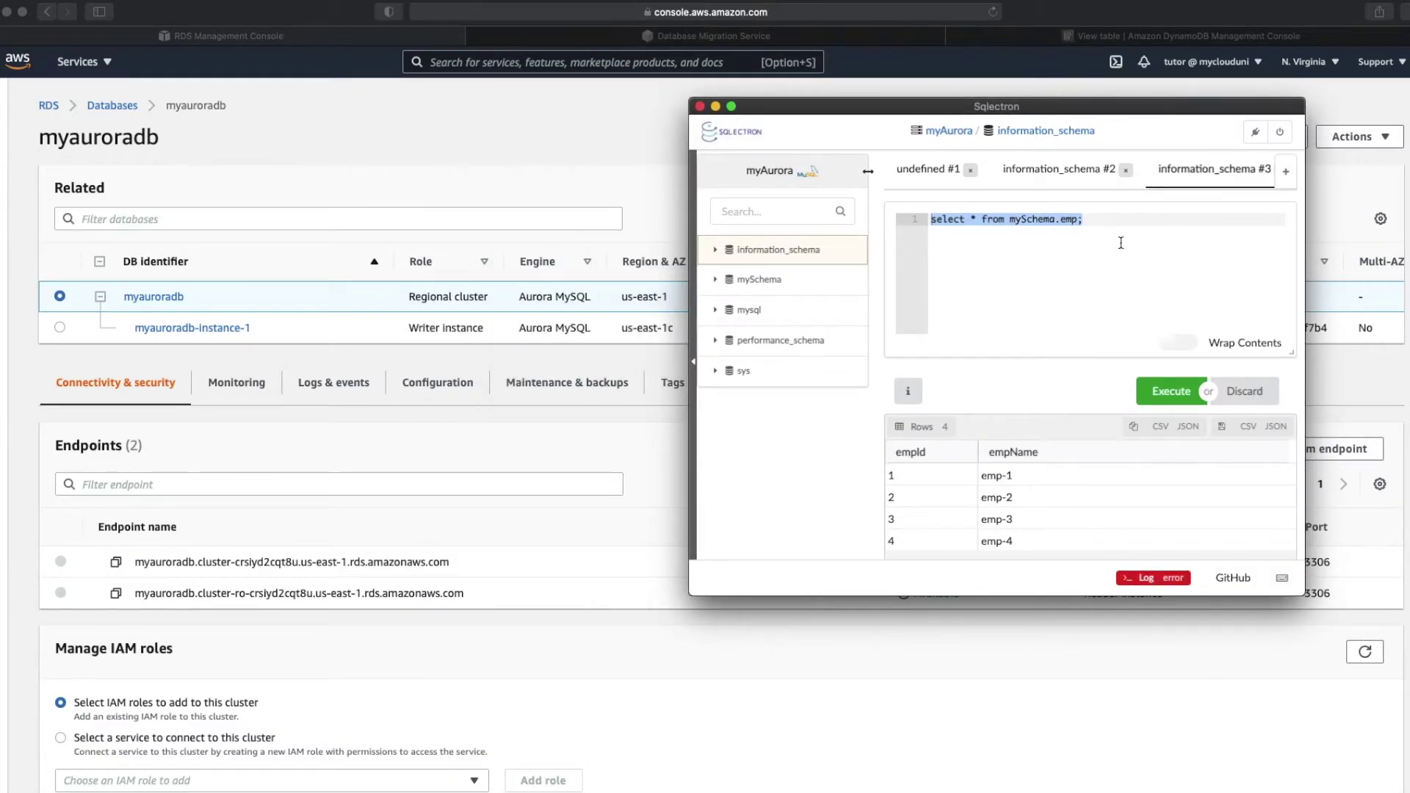
pyautogui.click(1061, 242)
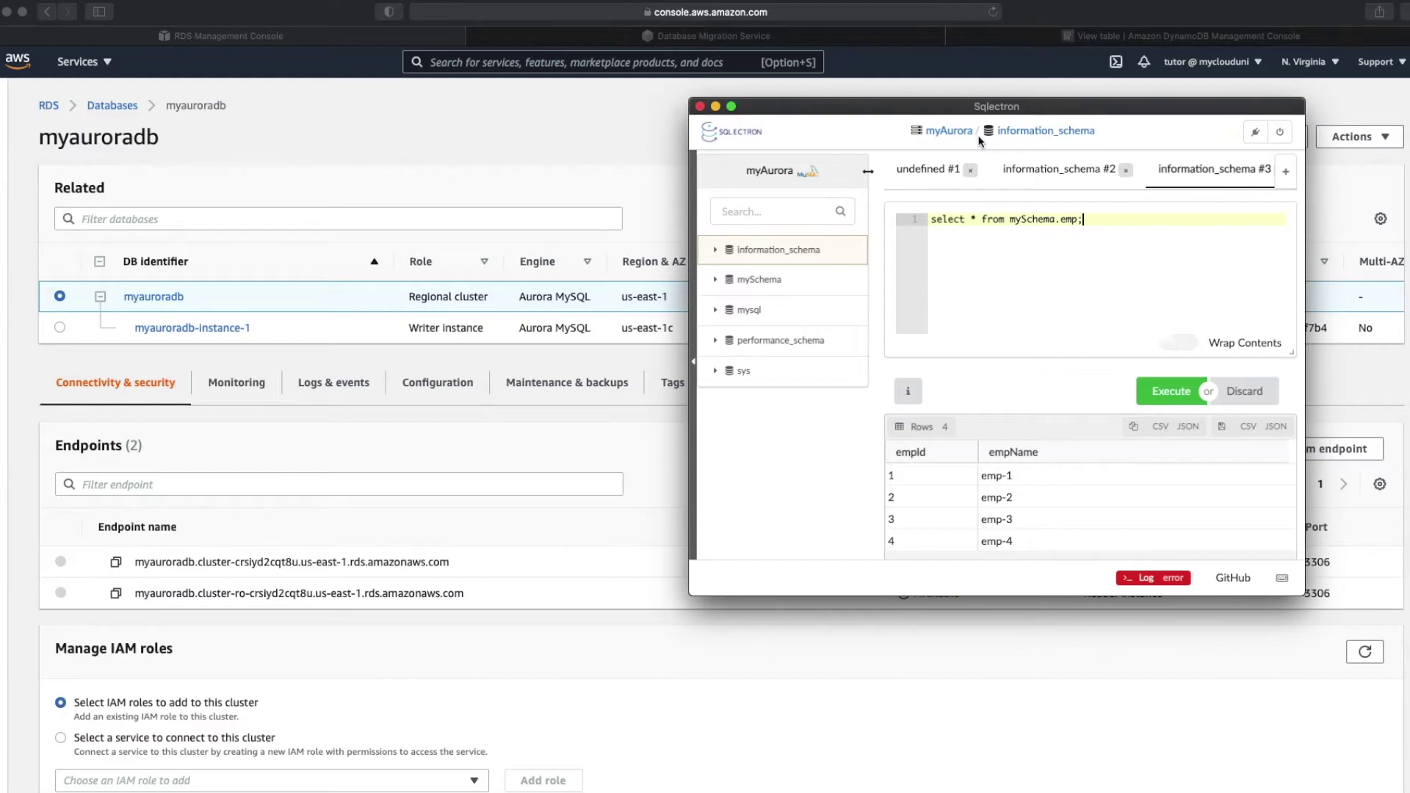
# - View the items of the DynamoDB table emp and dismiss the new-console announcement
pyautogui.click(811, 43)
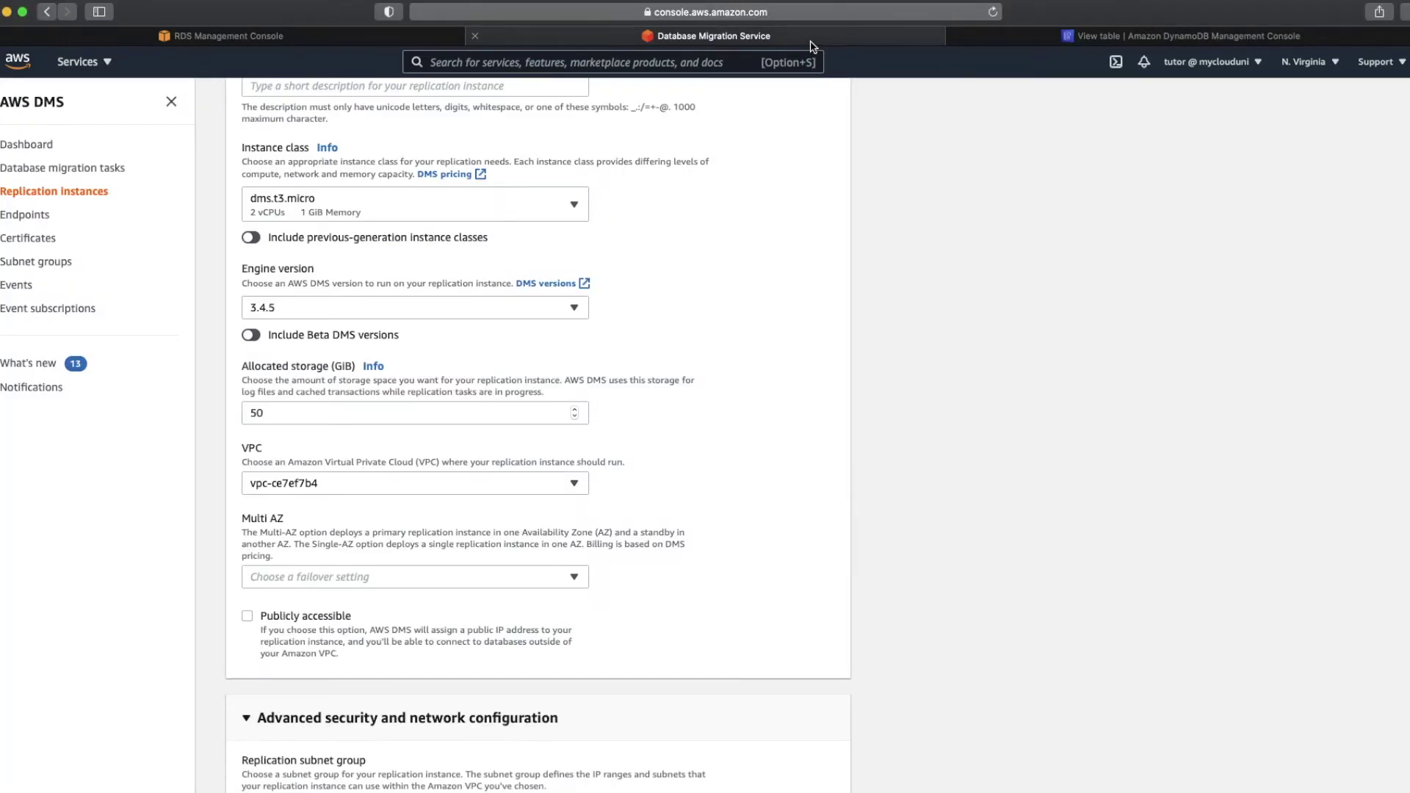
pyautogui.click(1042, 38)
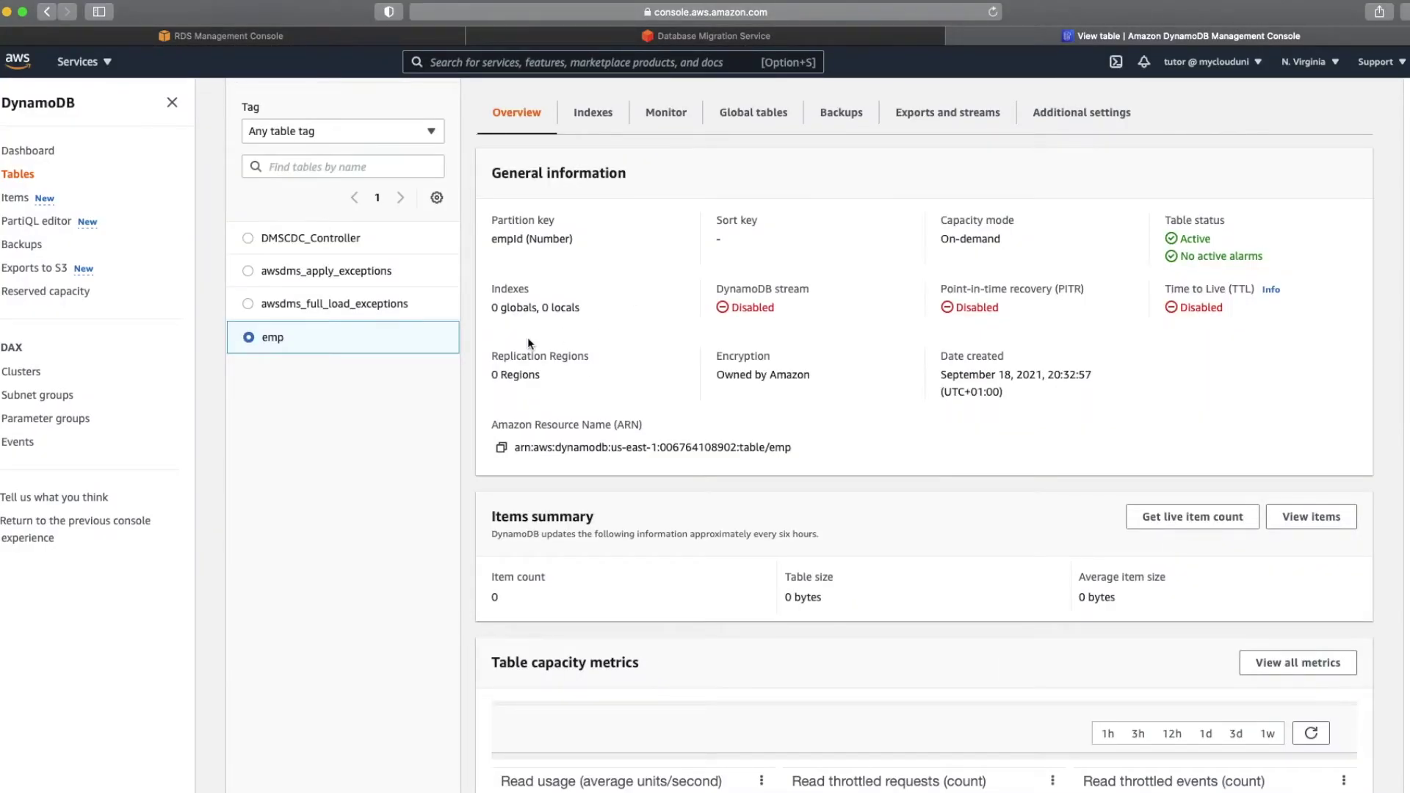
pyautogui.scroll(3, 337, 442)
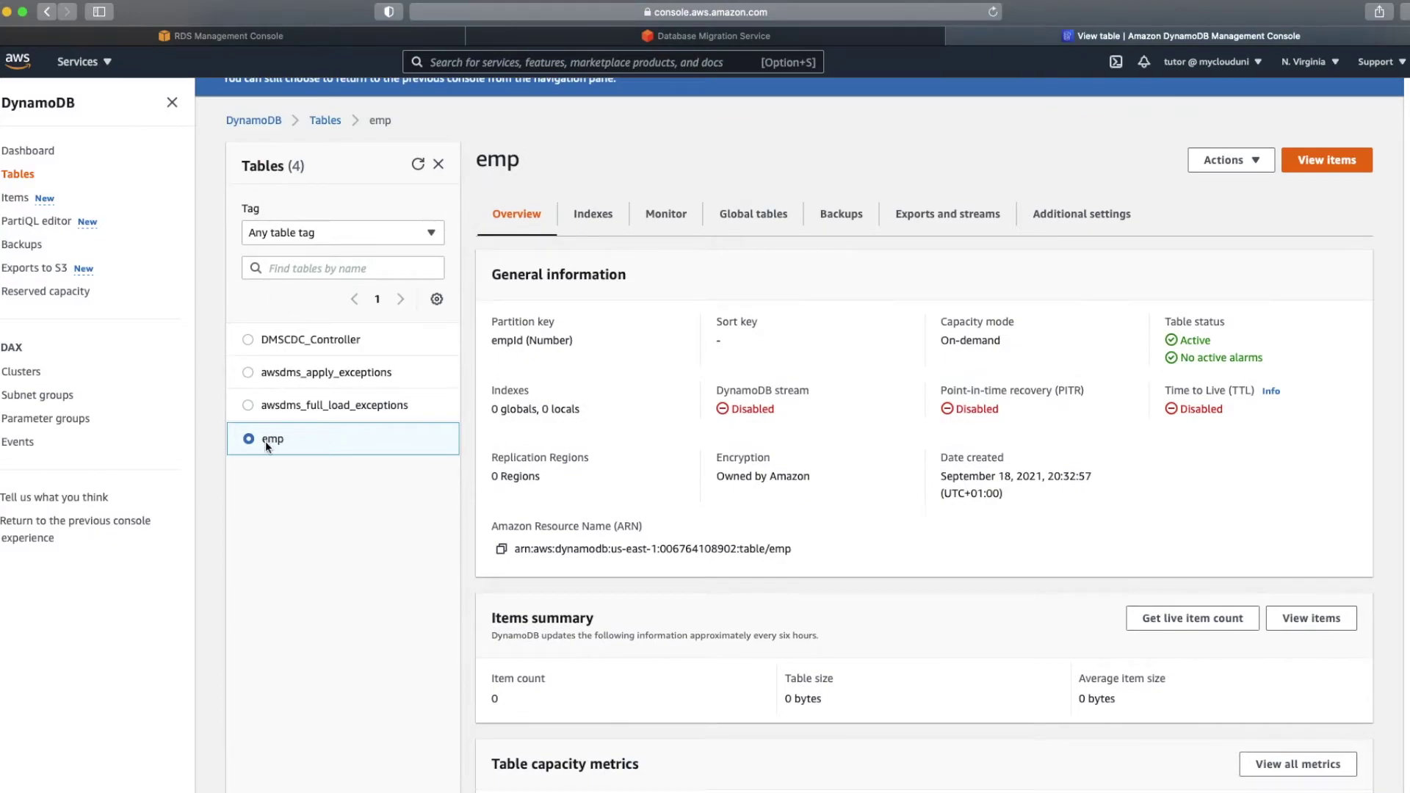
pyautogui.scroll(1, 291, 439)
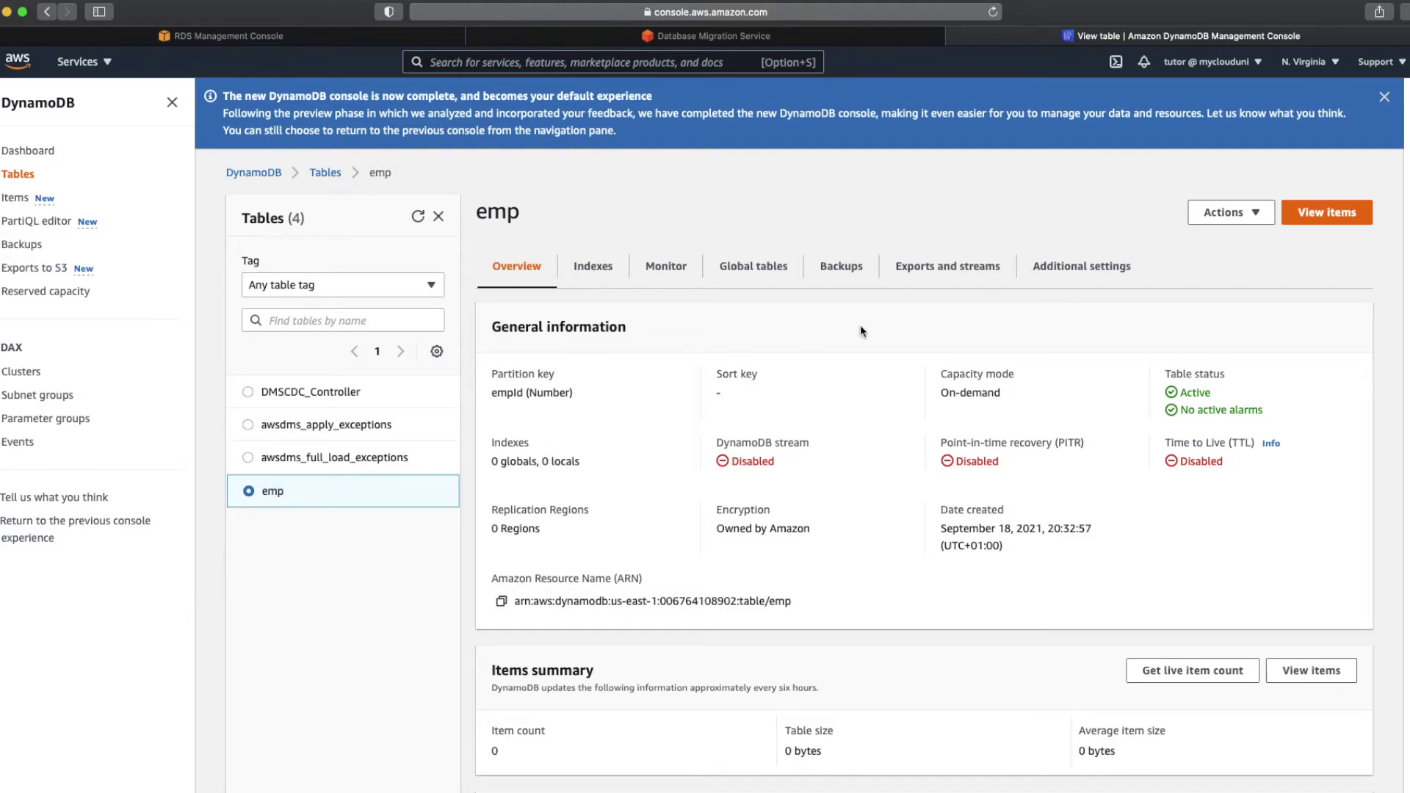
pyautogui.click(1326, 213)
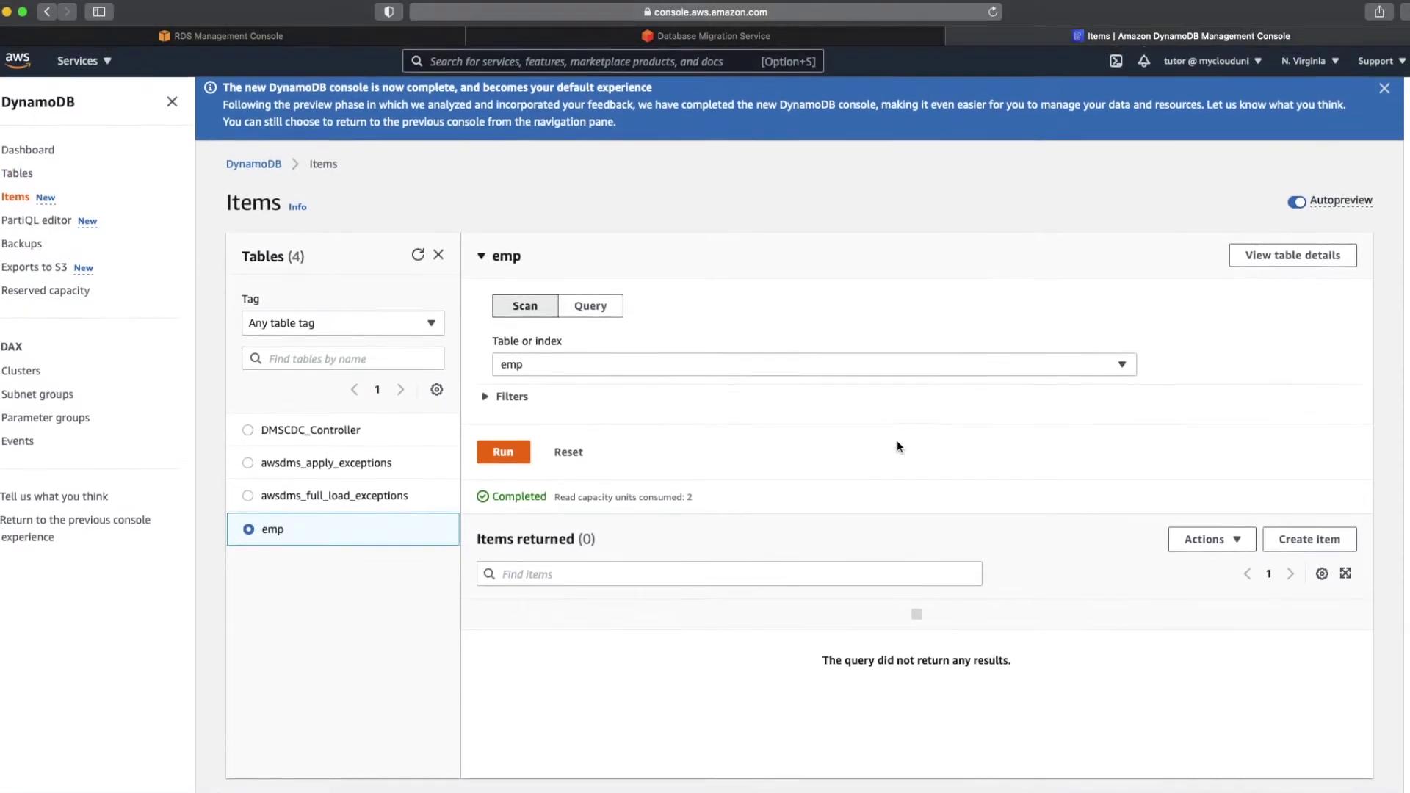
pyautogui.click(1382, 89)
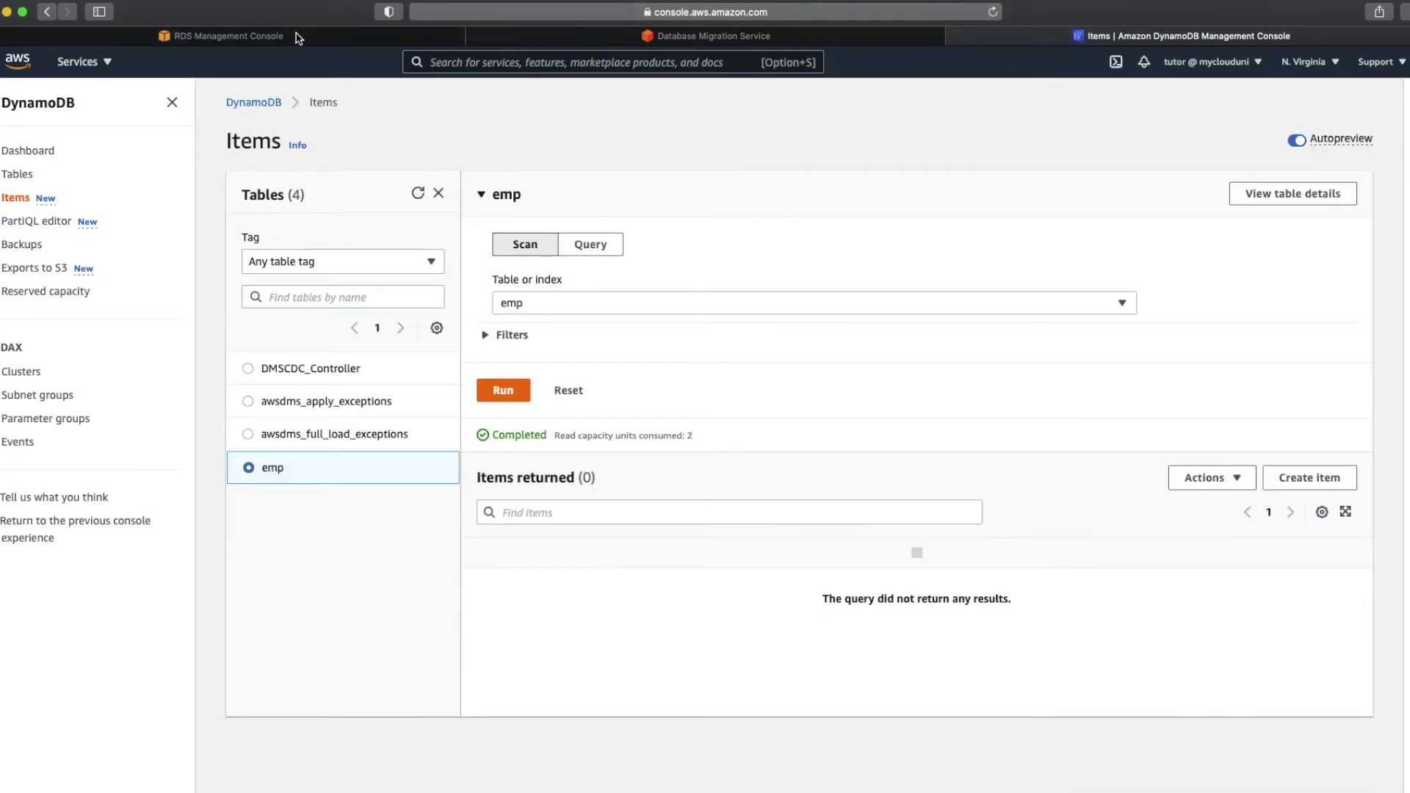
# - Return to the Database Migration Service form and re-enter the replication instance's name as myFirstRepInstance
pyautogui.moveTo(298, 38)
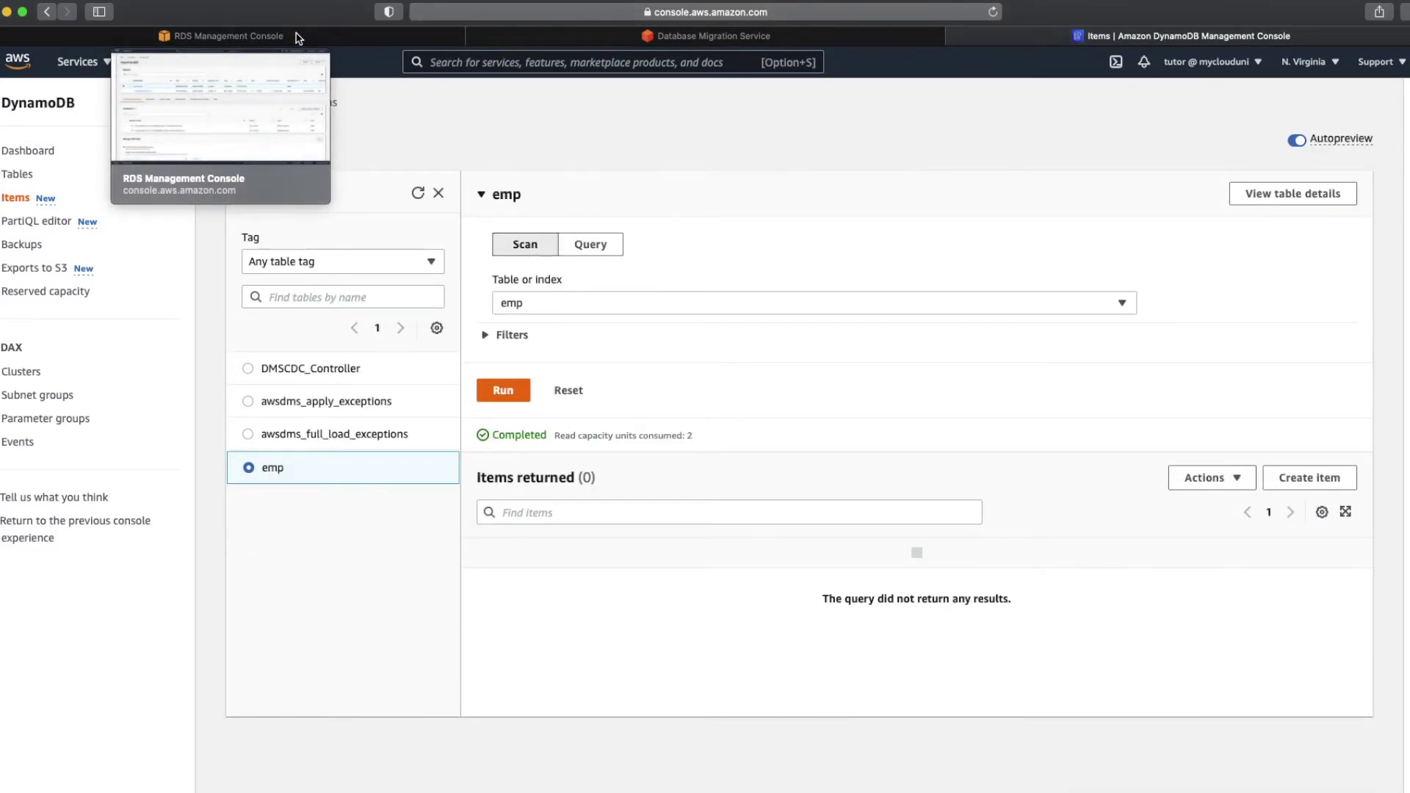
pyautogui.click(298, 39)
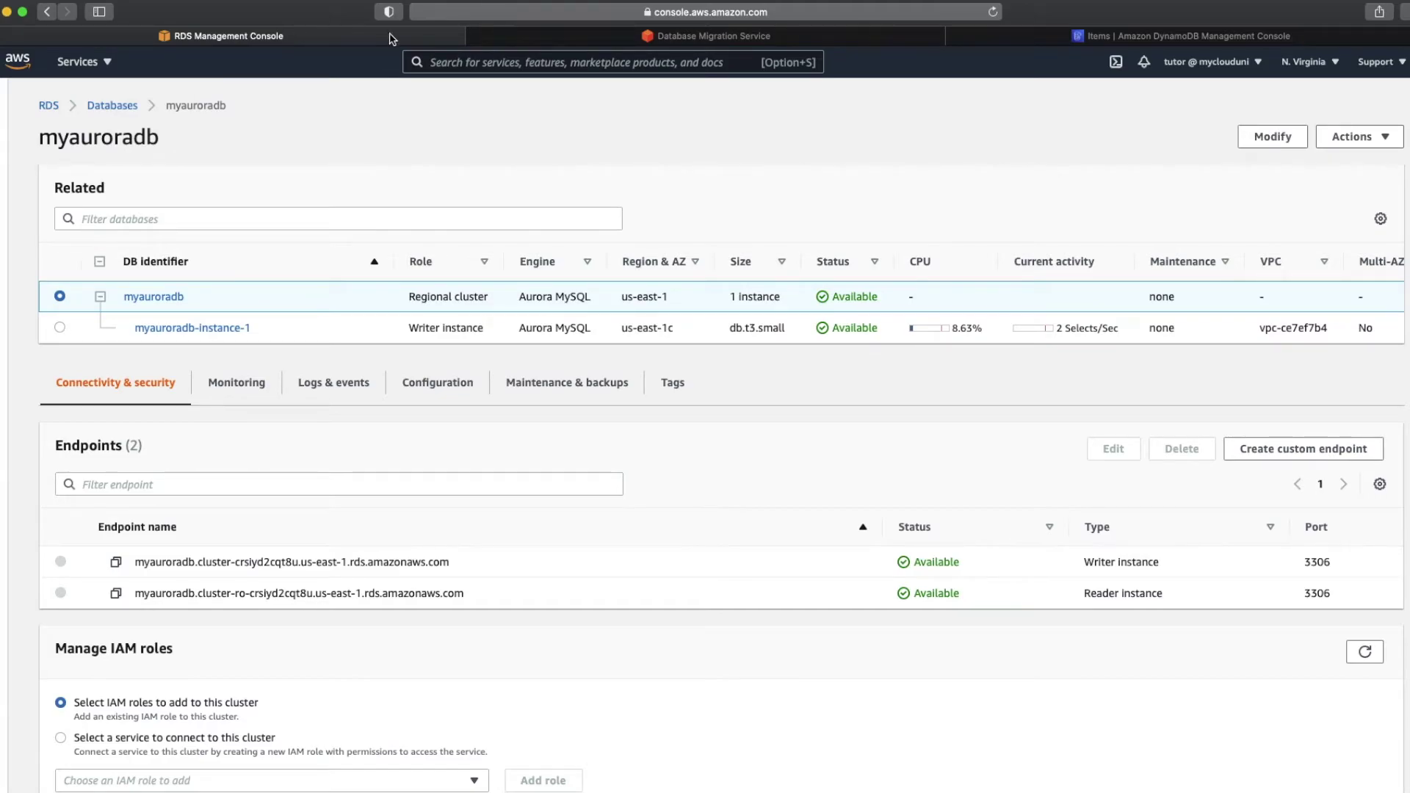
pyautogui.click(576, 40)
pyautogui.scroll(5, 683, 160)
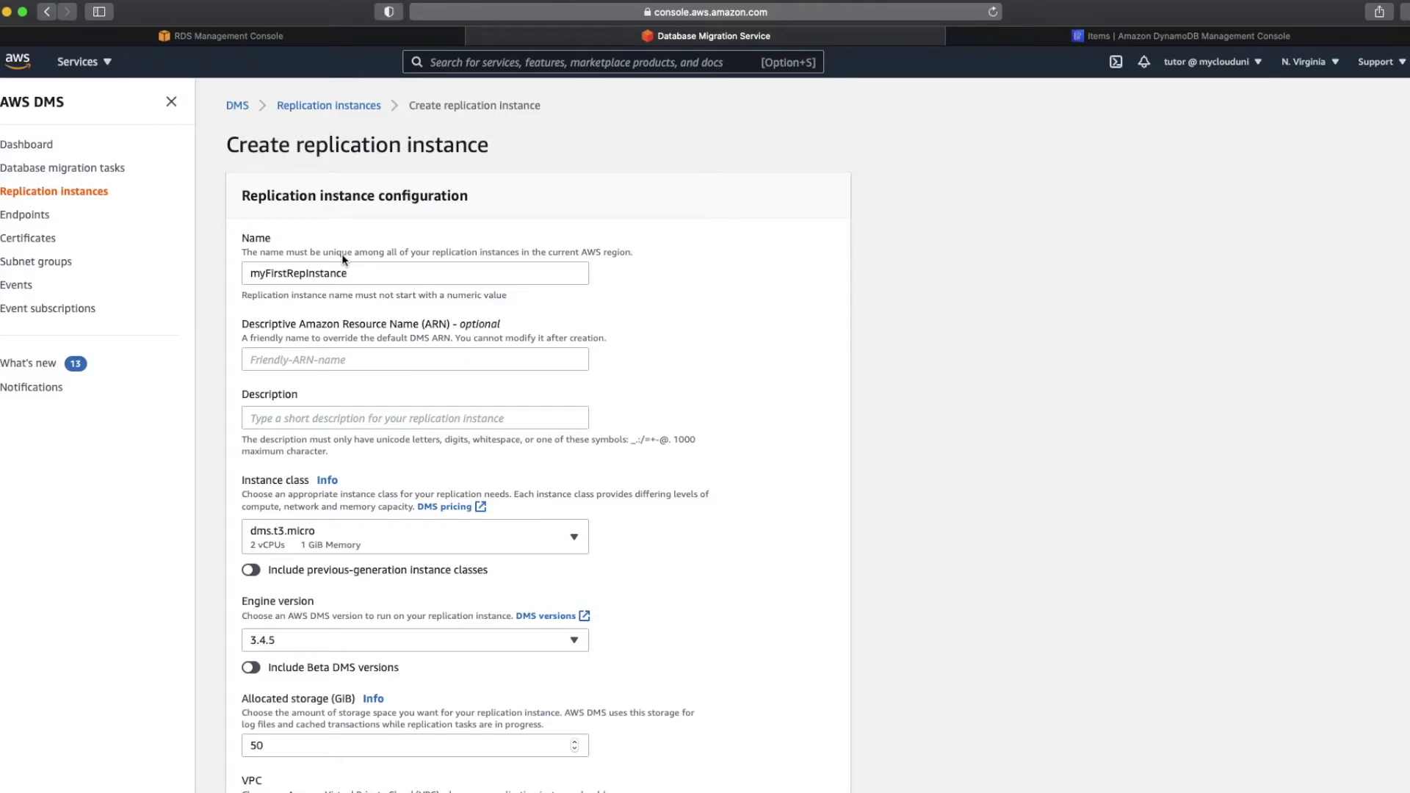
pyautogui.doubleClick(359, 274)
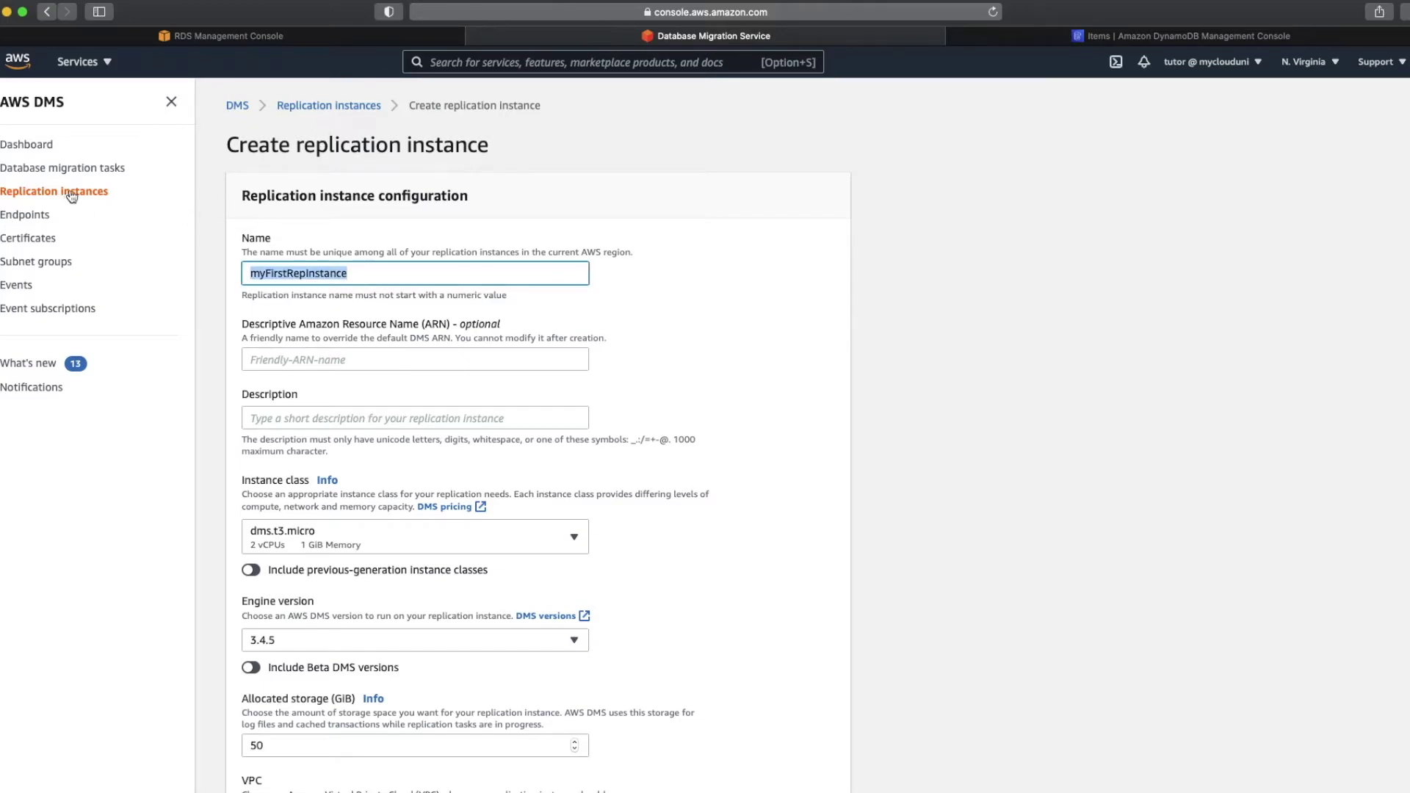
pyautogui.write('my')
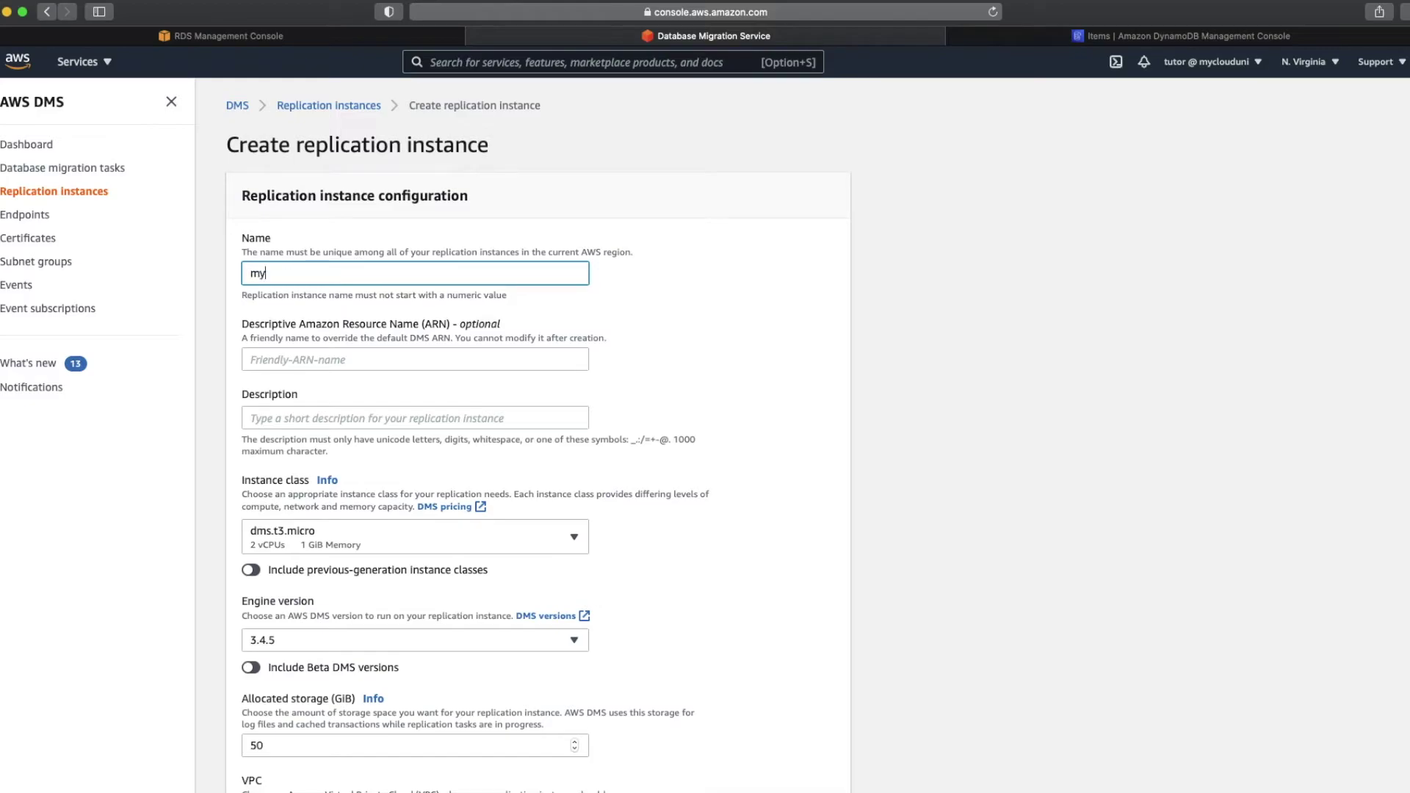
pyautogui.write('FirtstReoInst')
pyautogui.press('BackSpace')
pyautogui.press('BackSpace')
pyautogui.press('BackSpace')
pyautogui.write('nstance')
# - Choose dms.t3.micro as the instance class of the replication instance
pyautogui.scroll(-5, 362, 395)
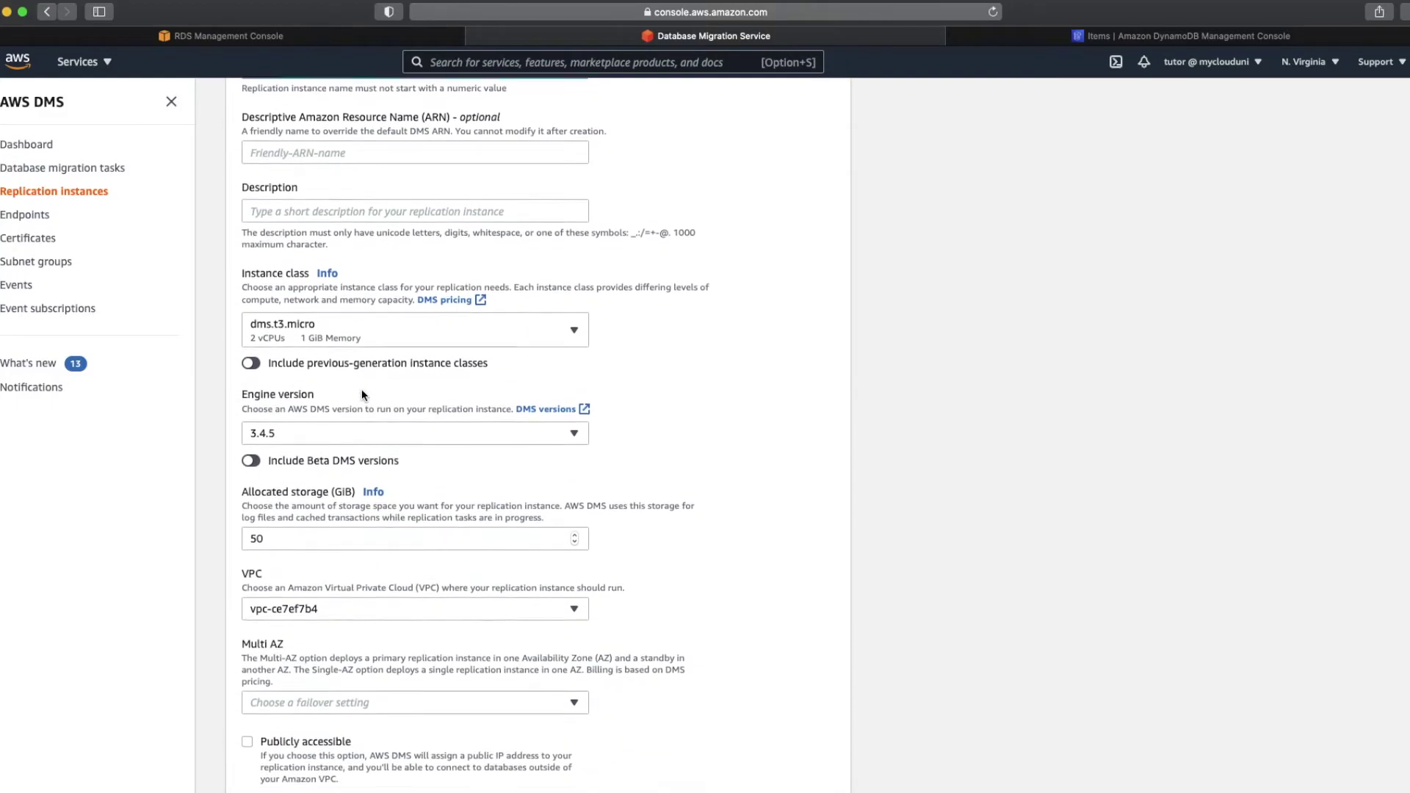
pyautogui.click(386, 339)
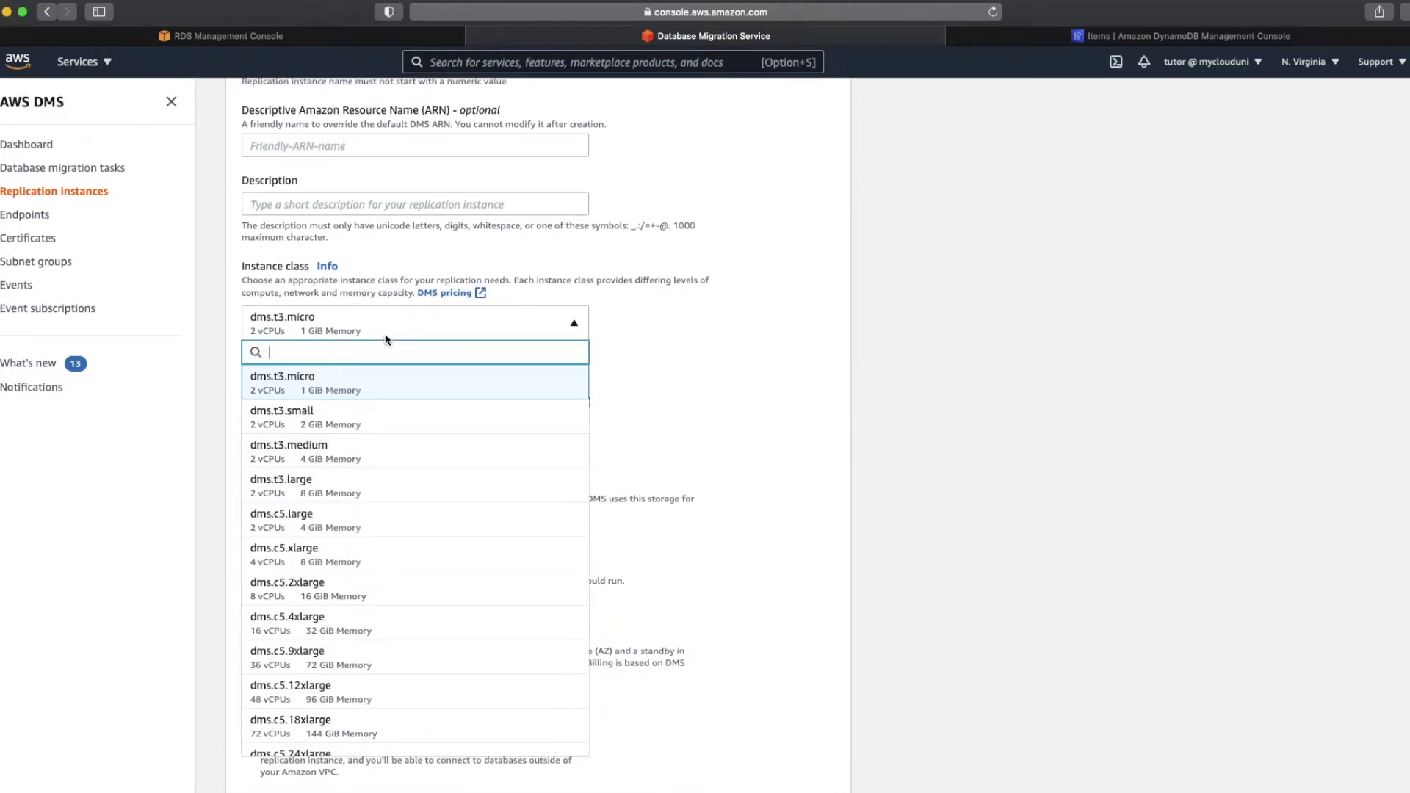
pyautogui.click(373, 388)
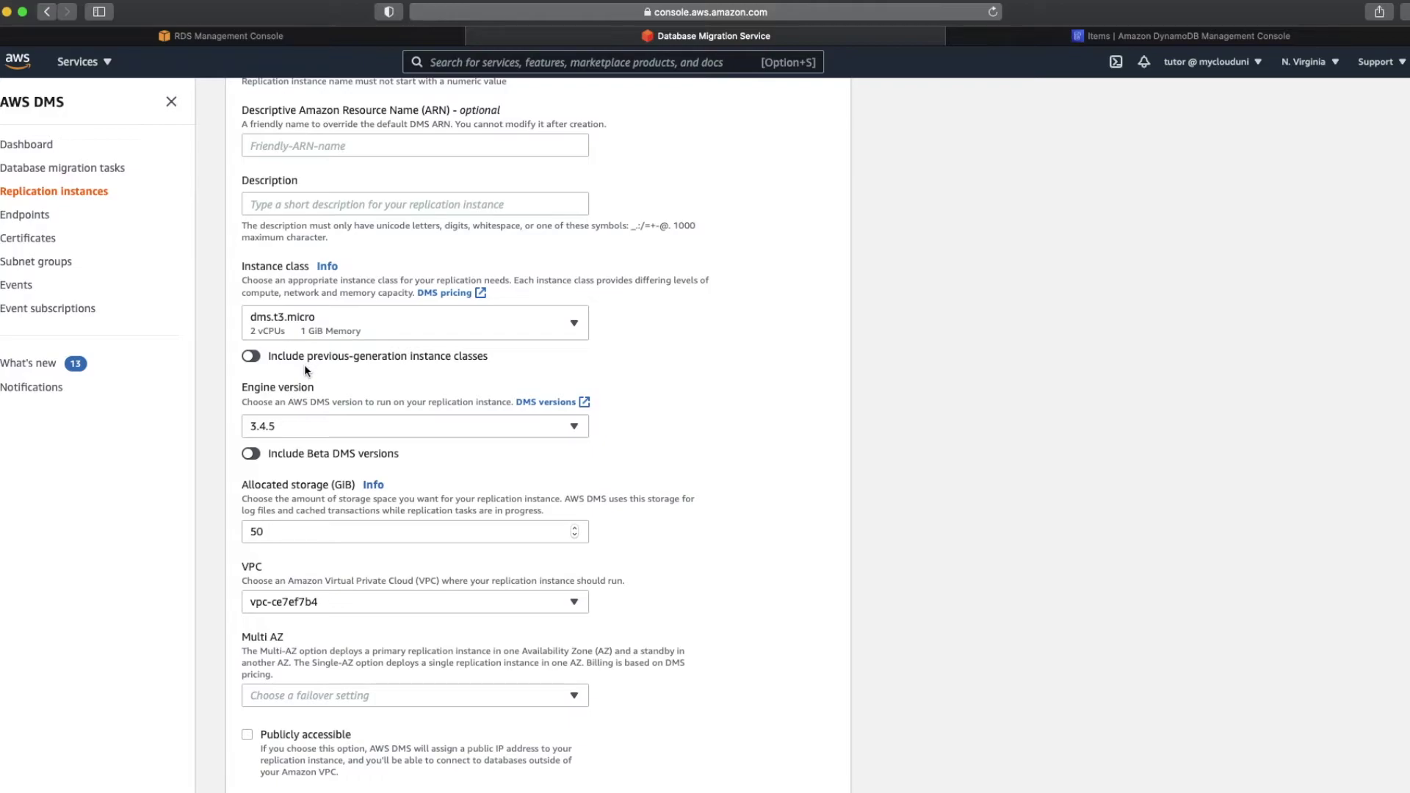
# - Select vpc-ce7ef7b4 as the VPC in which the replication instance runs
pyautogui.scroll(-1, 307, 371)
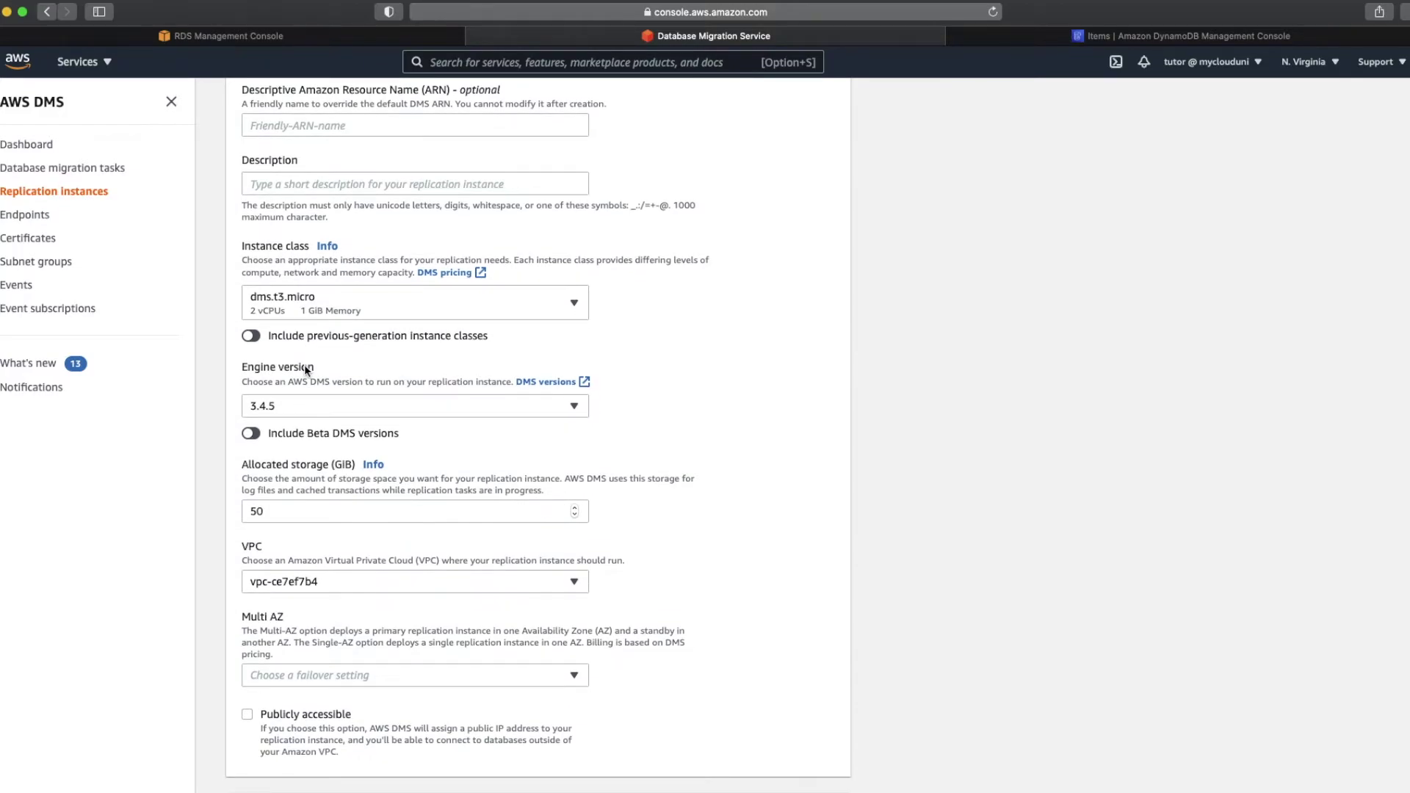
pyautogui.scroll(-3, 306, 367)
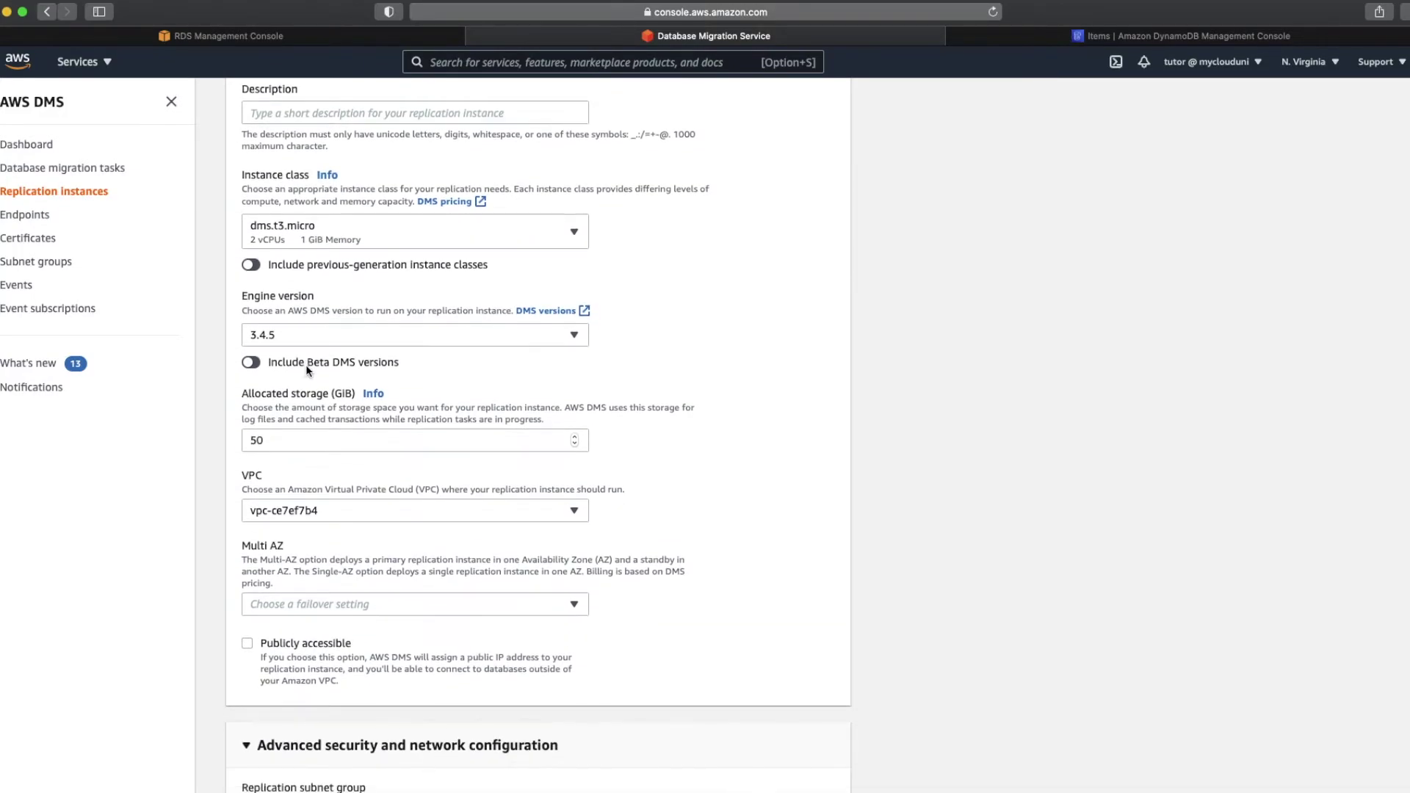
pyautogui.scroll(-6, 334, 381)
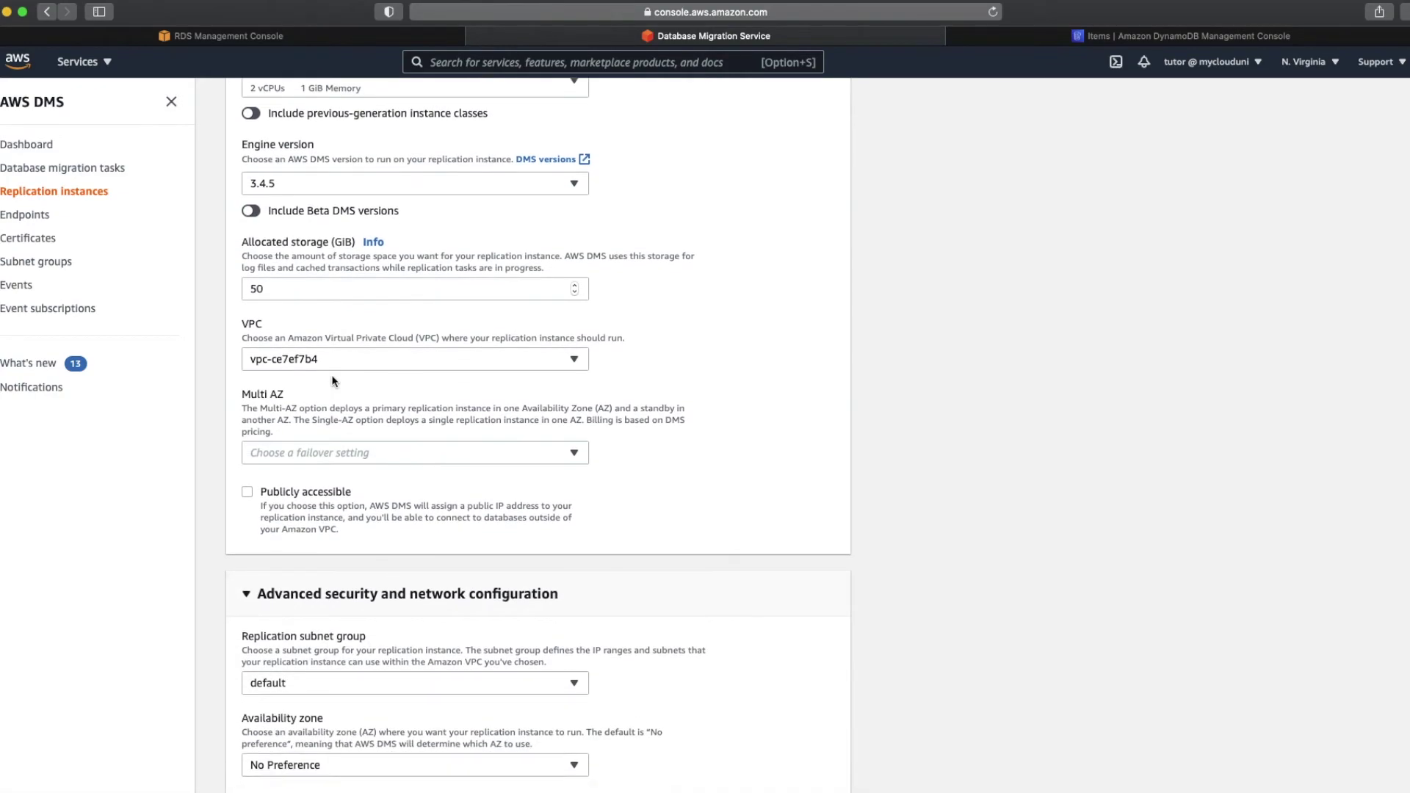
pyautogui.click(360, 360)
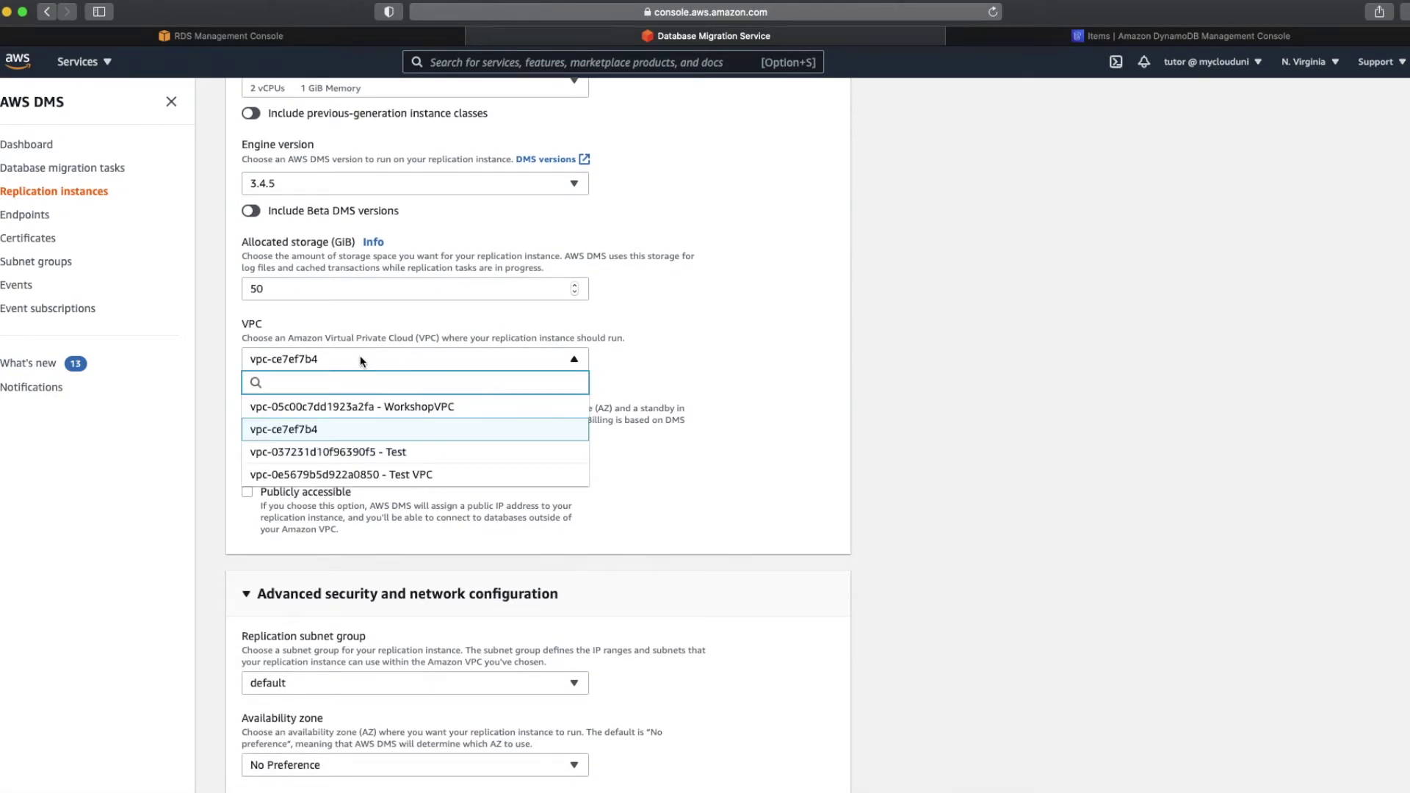
pyautogui.click(341, 430)
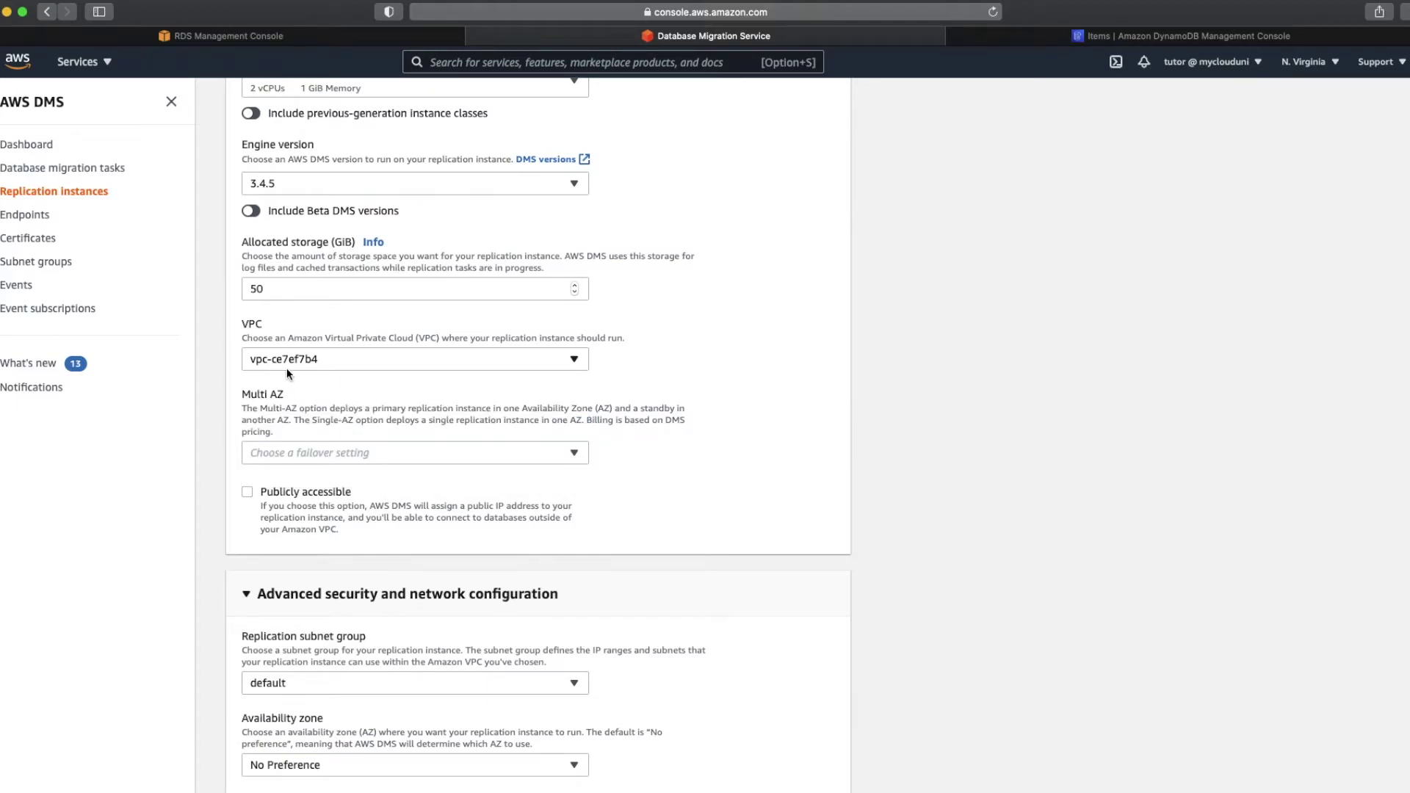
# - Check the VPC of myauroradb-instance-1 in the RDS console, and return to the replication instance form
pyautogui.click(297, 42)
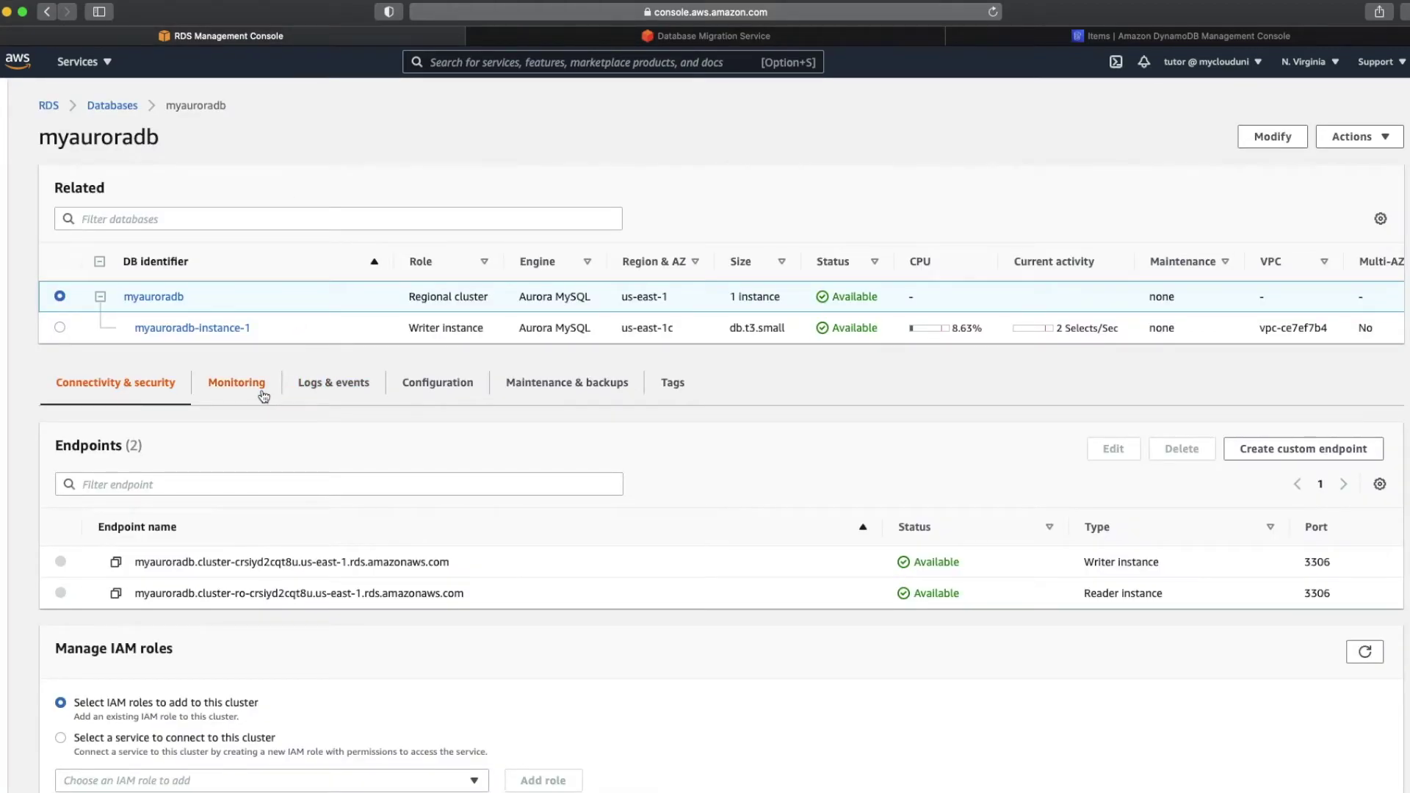
pyautogui.click(192, 327)
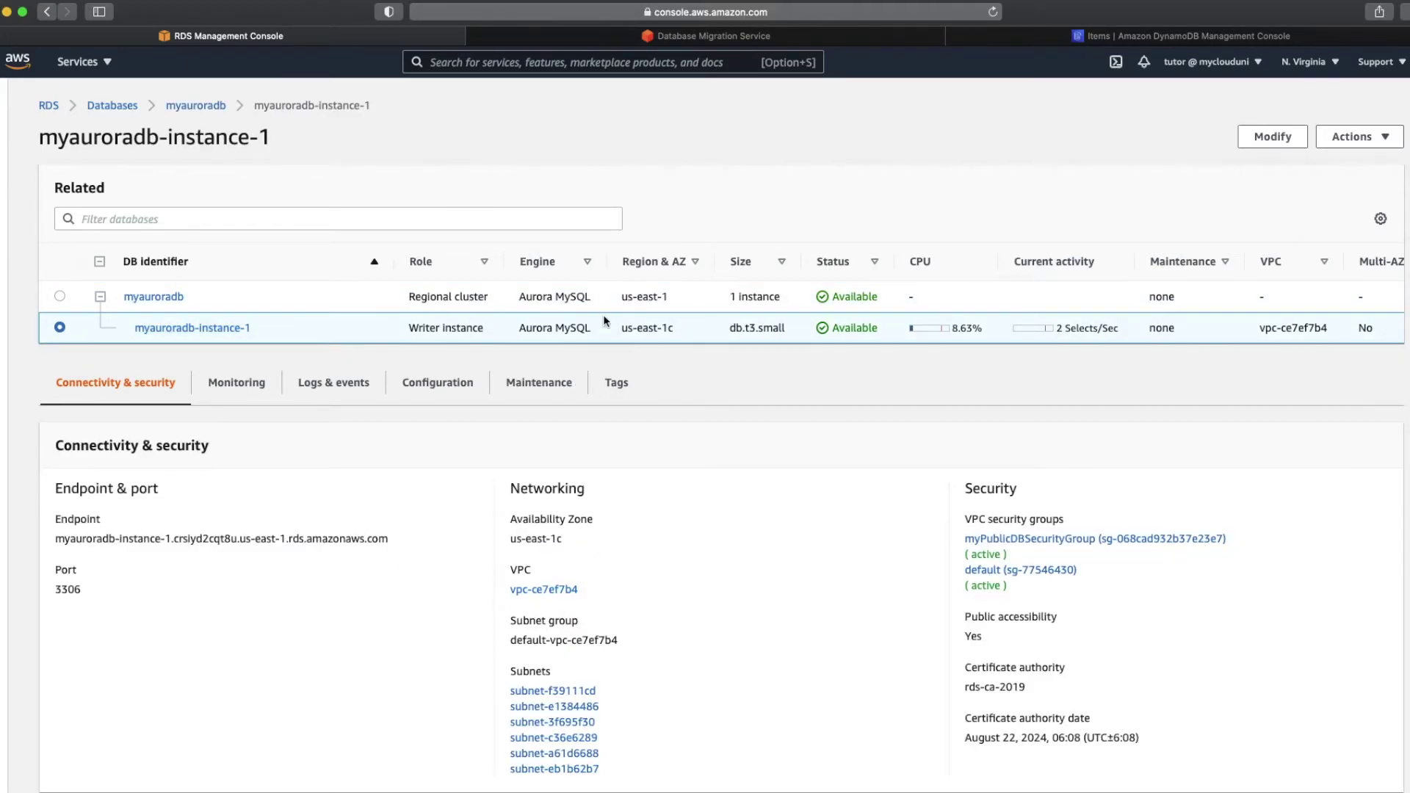
pyautogui.click(653, 38)
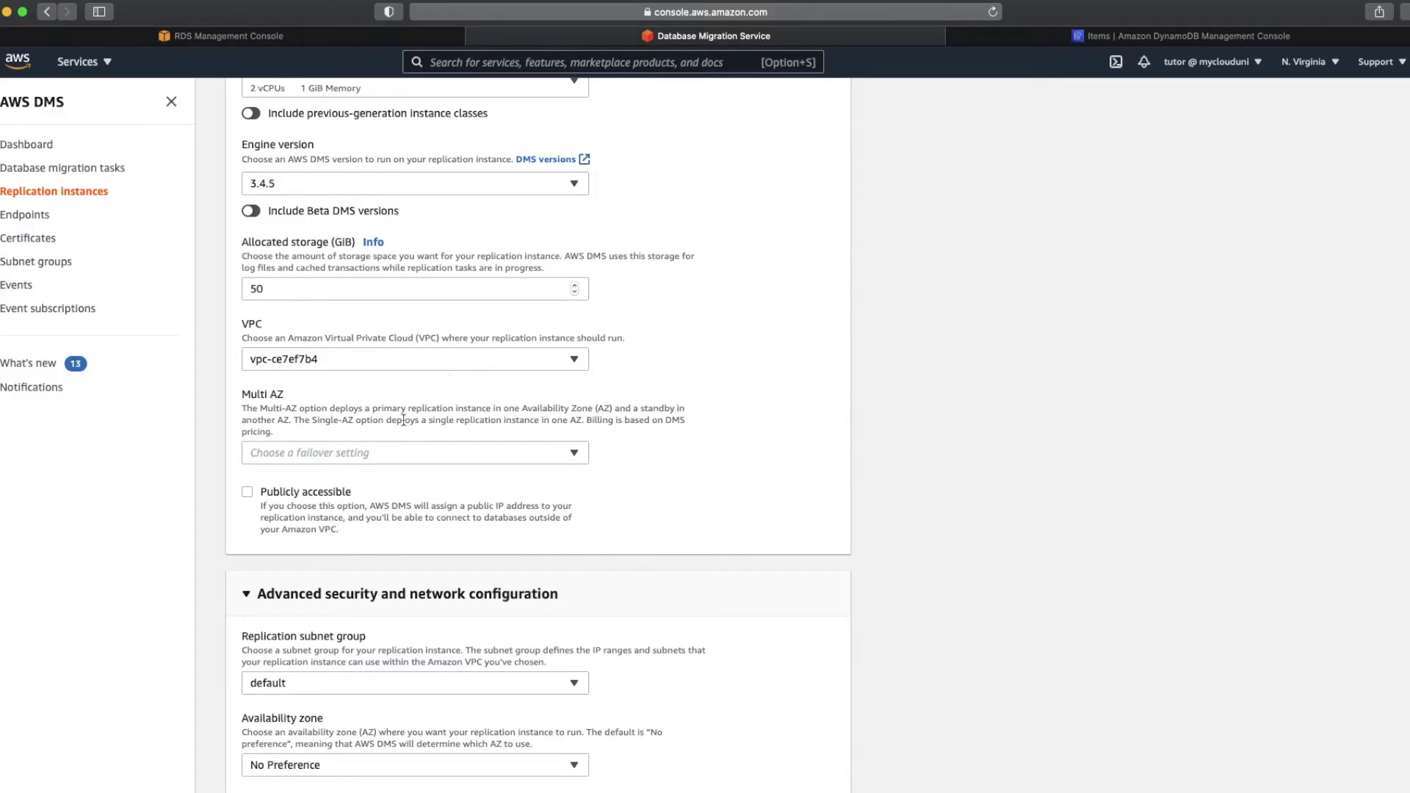
# - Try to create the replication instance with the default advanced security and network configuration
pyautogui.scroll(-2, 403, 419)
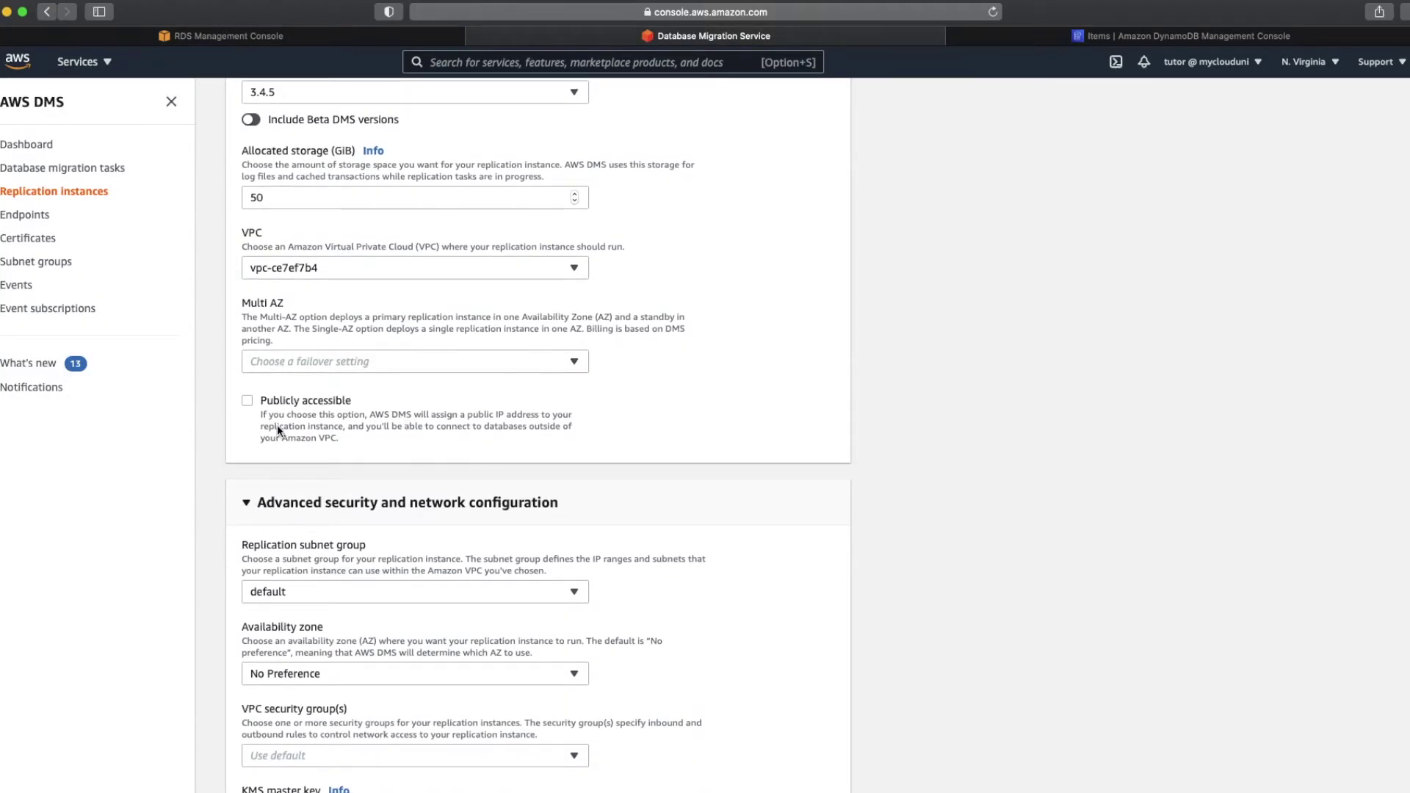
pyautogui.scroll(-2, 292, 437)
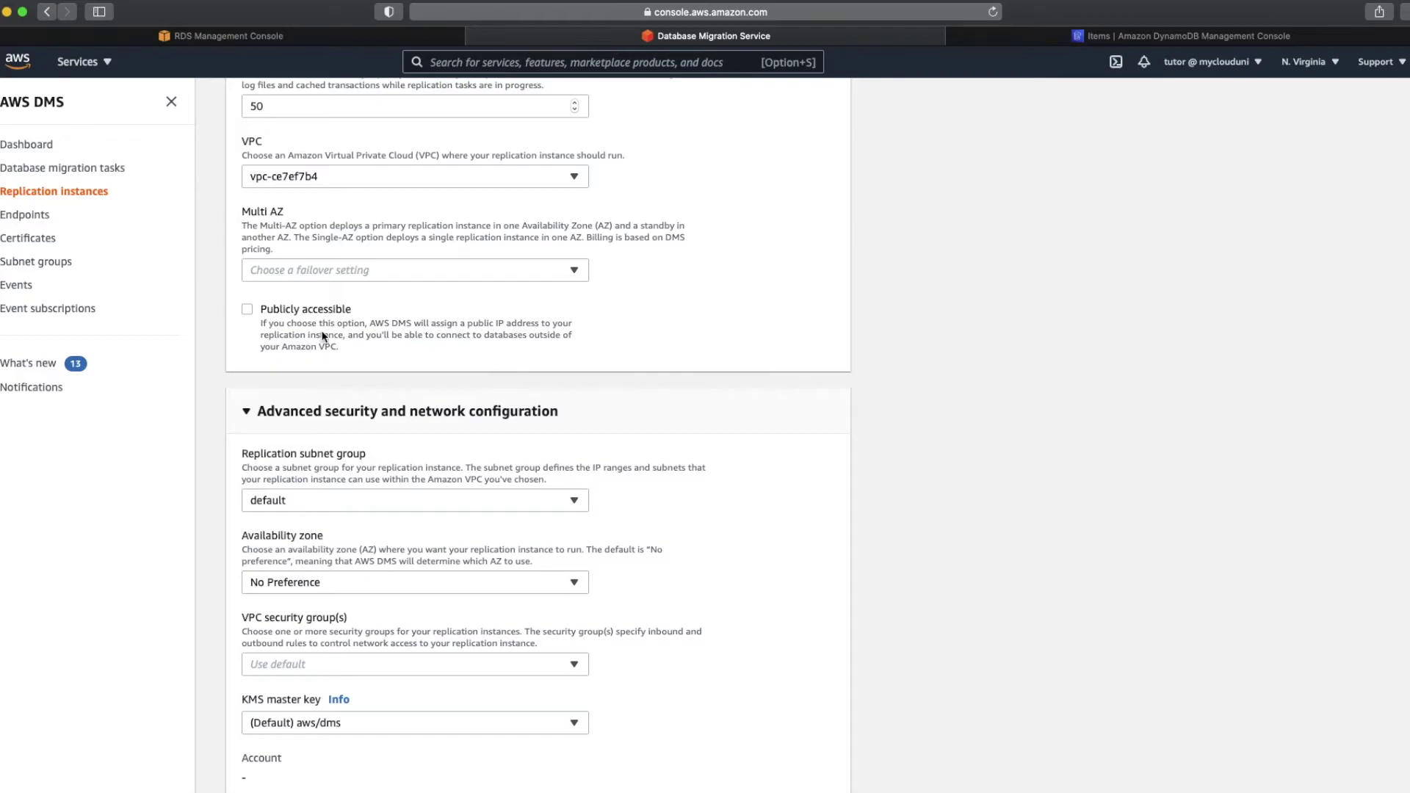
pyautogui.scroll(-5, 344, 335)
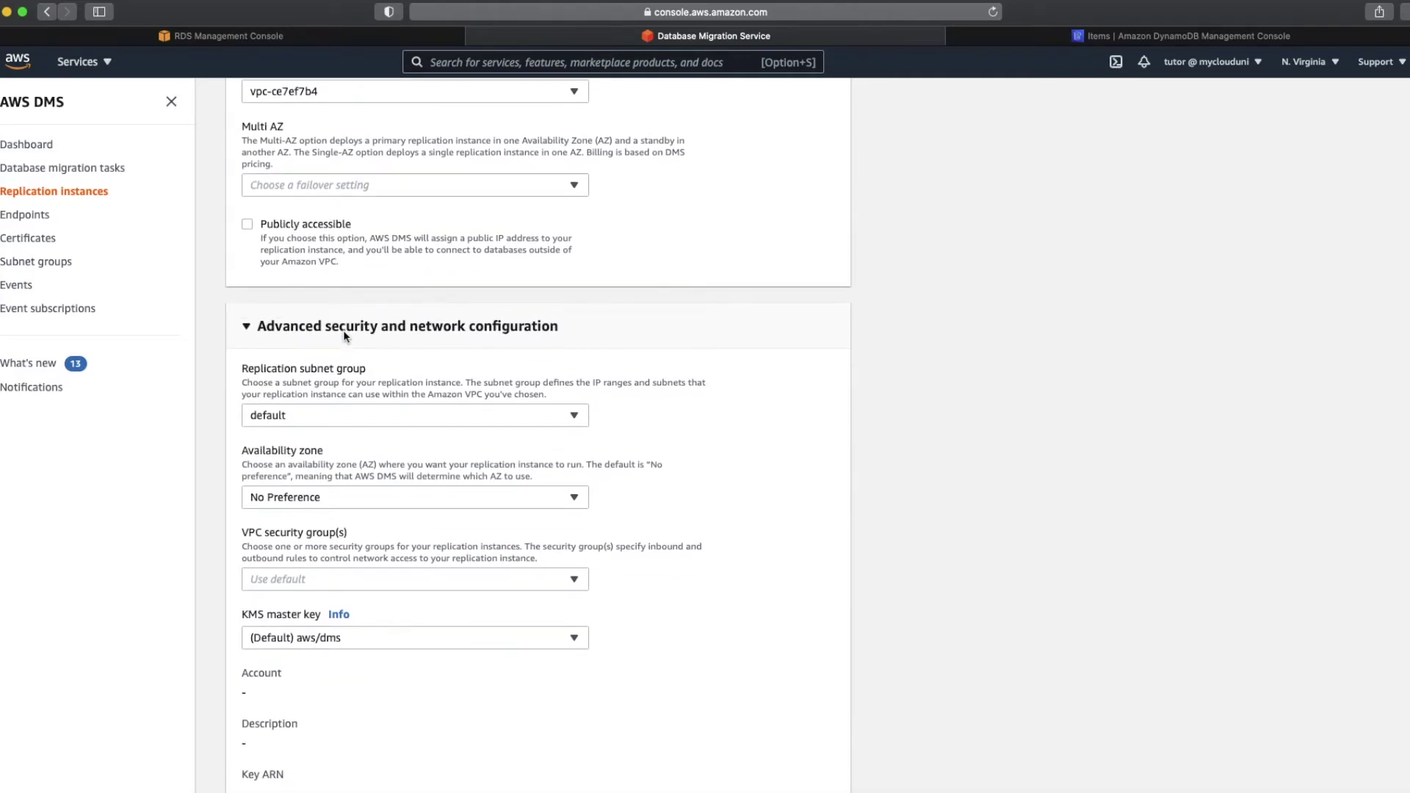
pyautogui.scroll(-2, 343, 336)
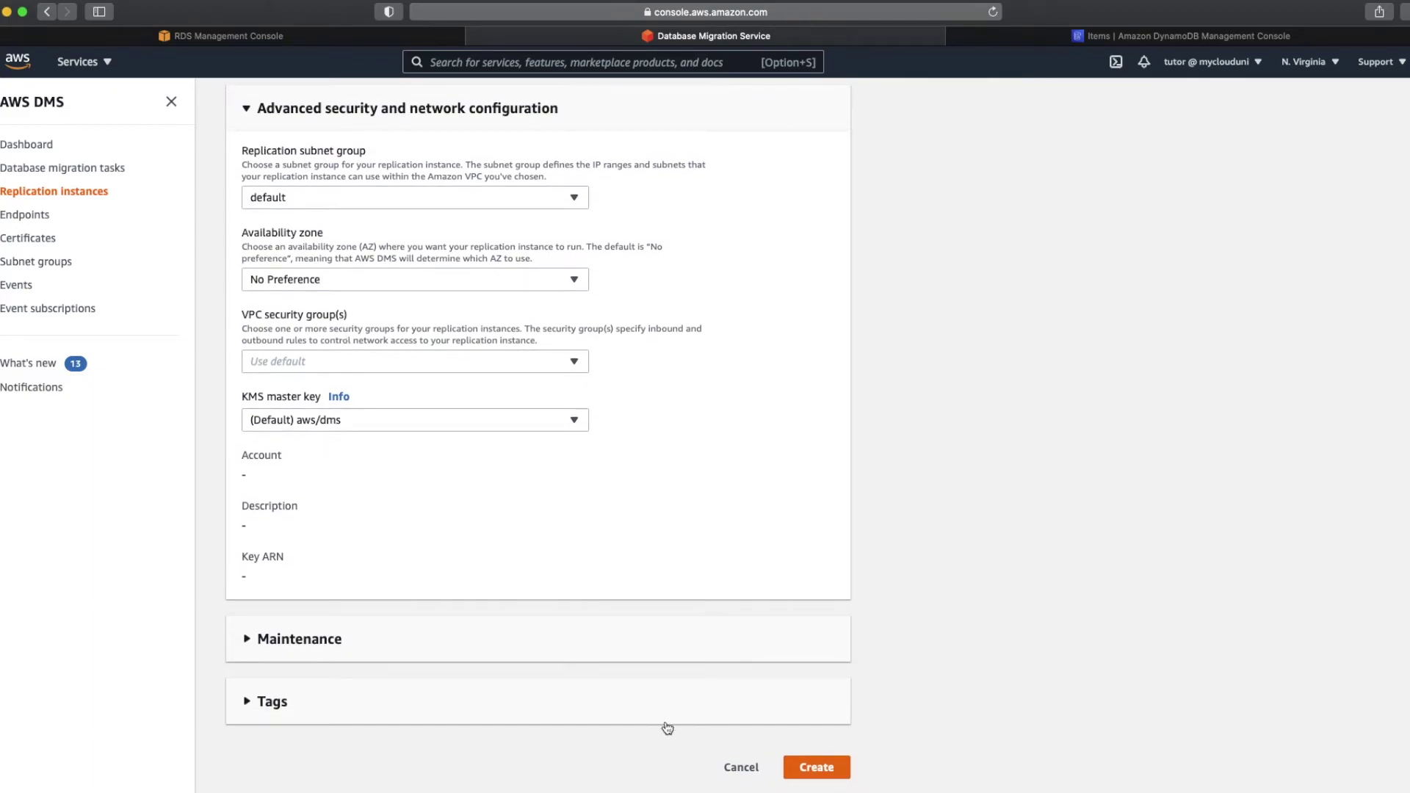
pyautogui.click(808, 771)
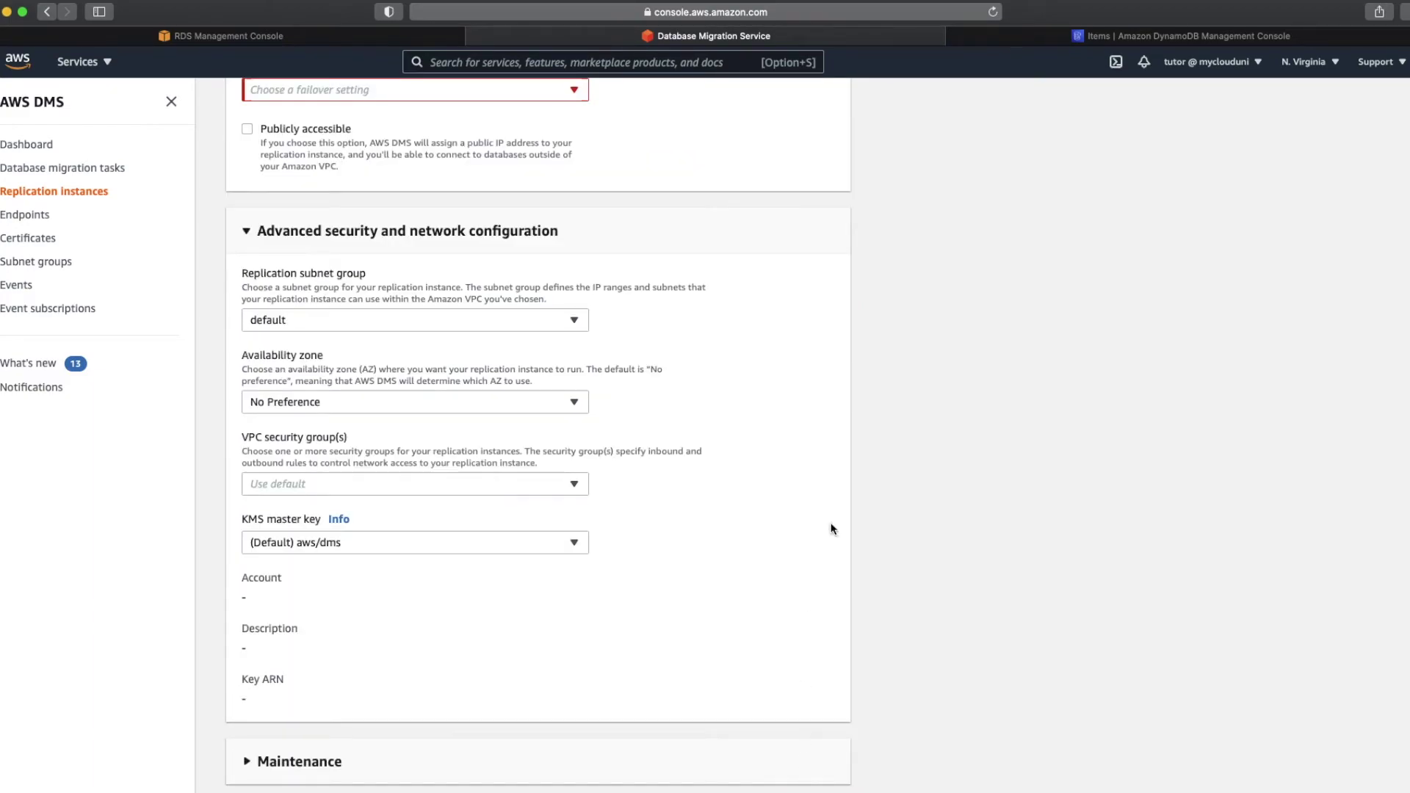
# - Set Multi AZ to Dev or test workload (Single-AZ) and create the replication instance
pyautogui.scroll(6, 831, 526)
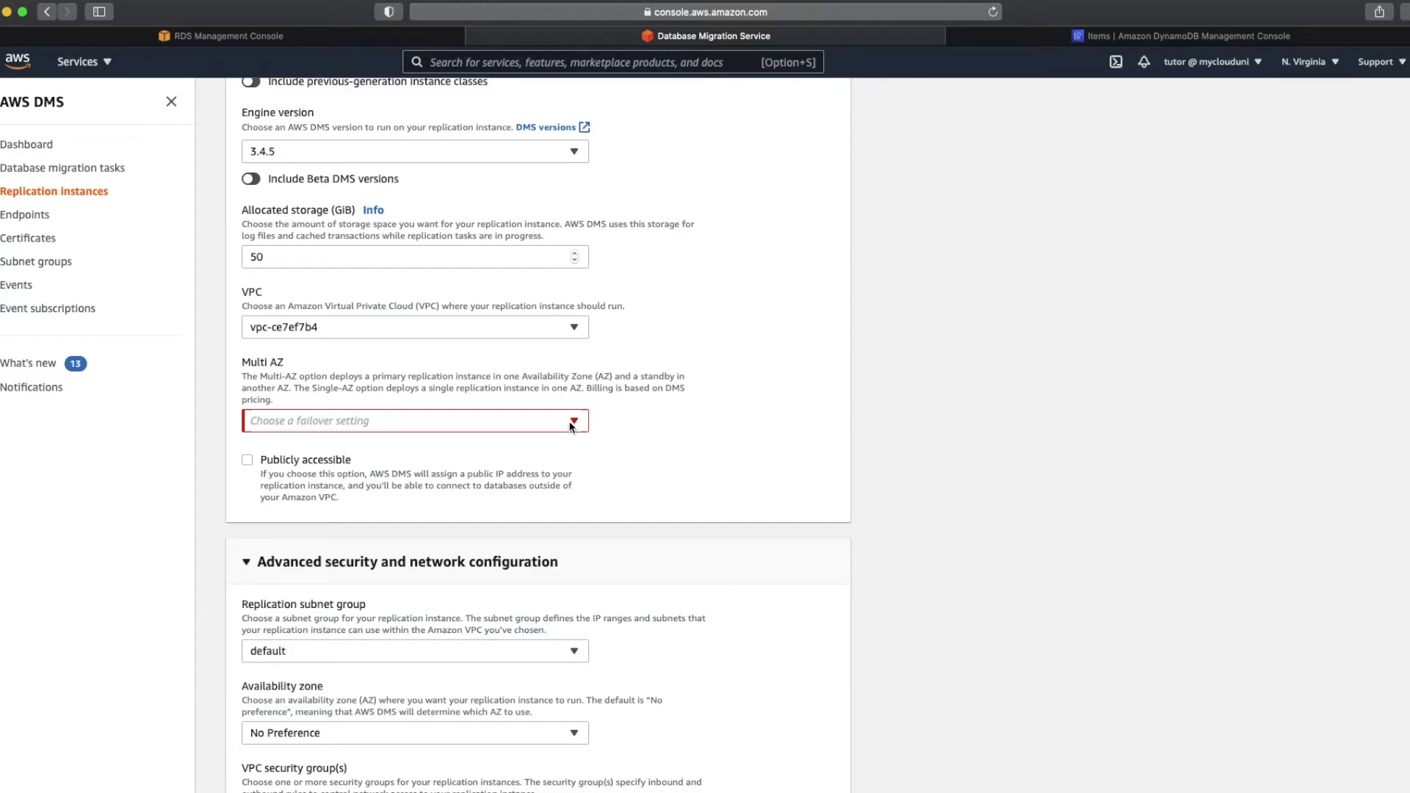
pyautogui.click(571, 423)
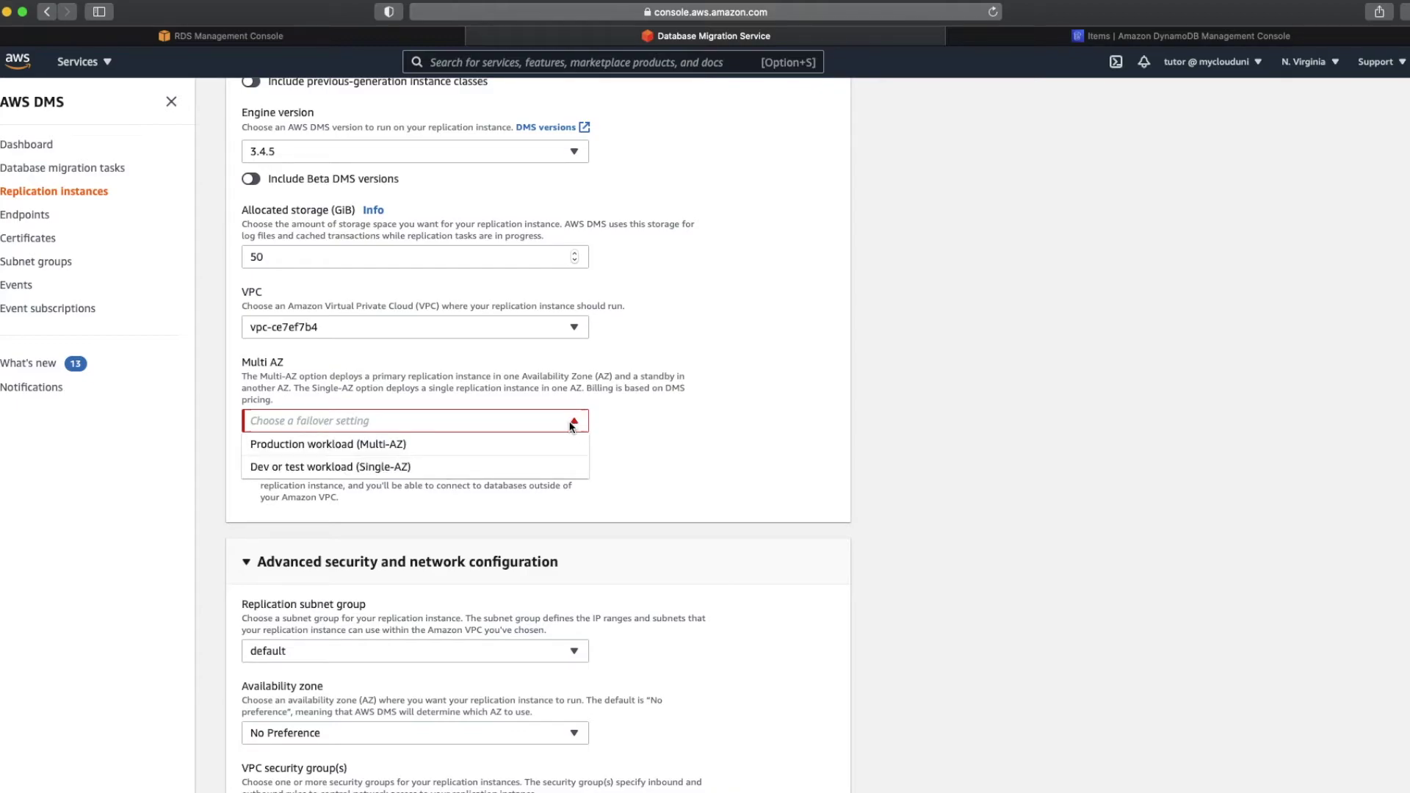
pyautogui.click(535, 463)
pyautogui.scroll(-6, 627, 548)
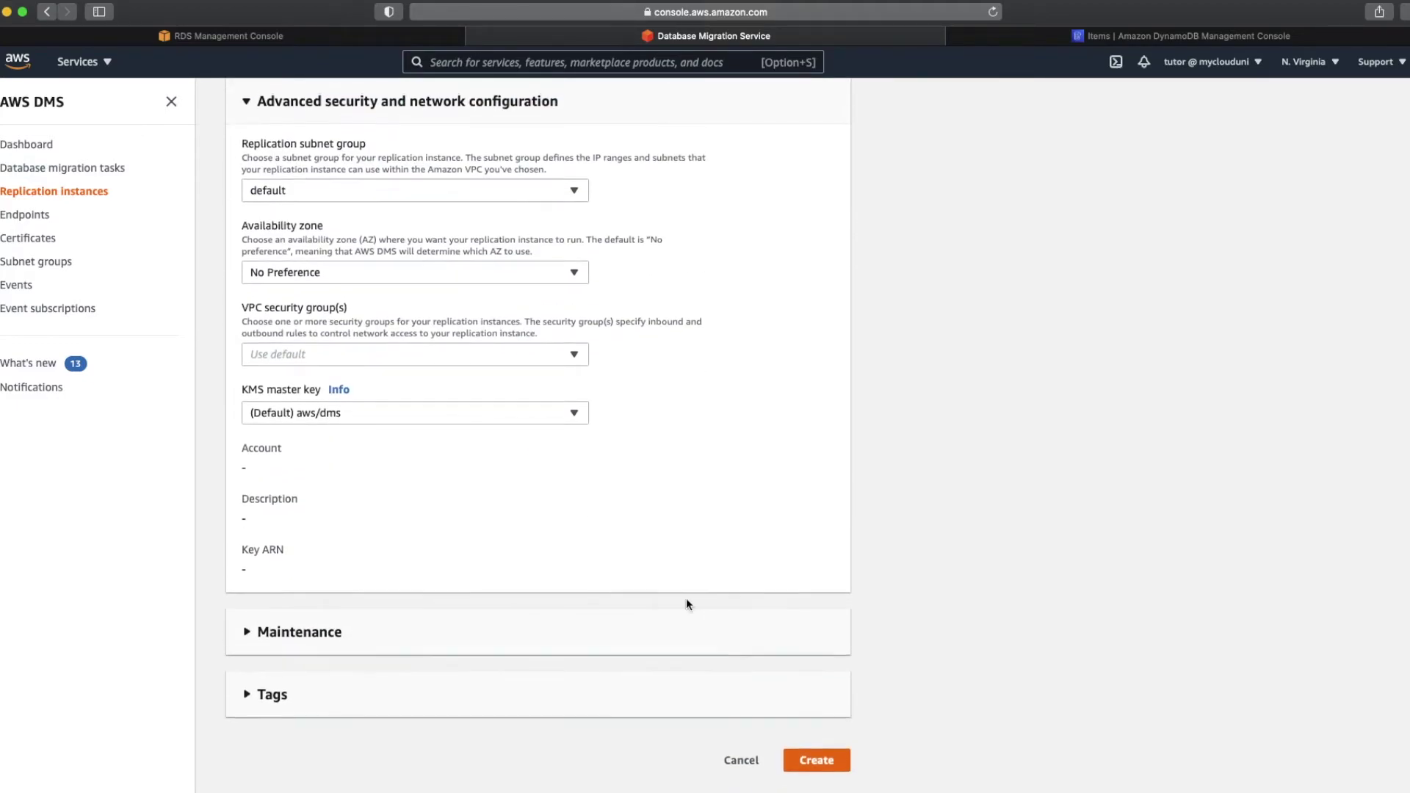
pyautogui.click(830, 776)
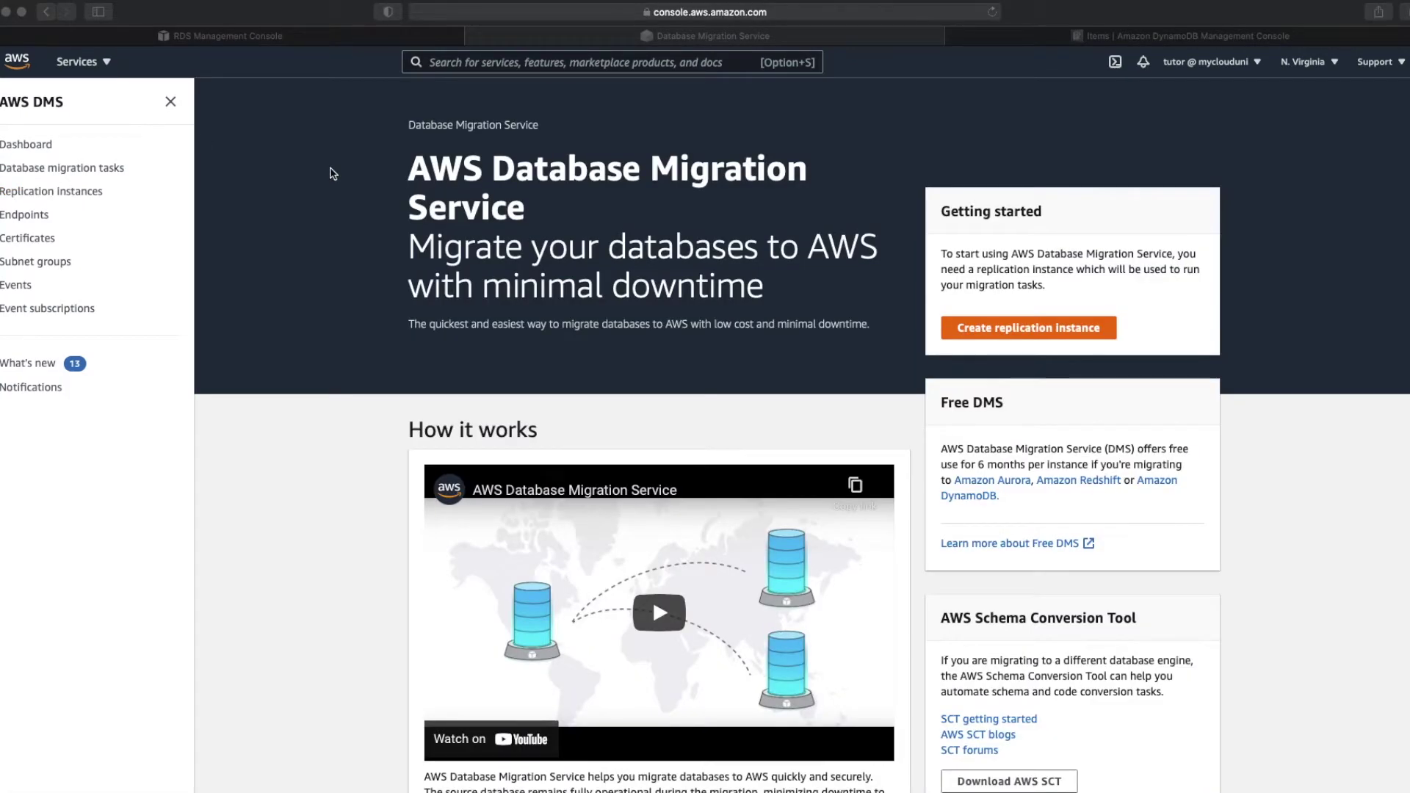
# - Examine the source and target endpoints in the Endpoints list, including their engines, server names and ports
pyautogui.click(33, 218)
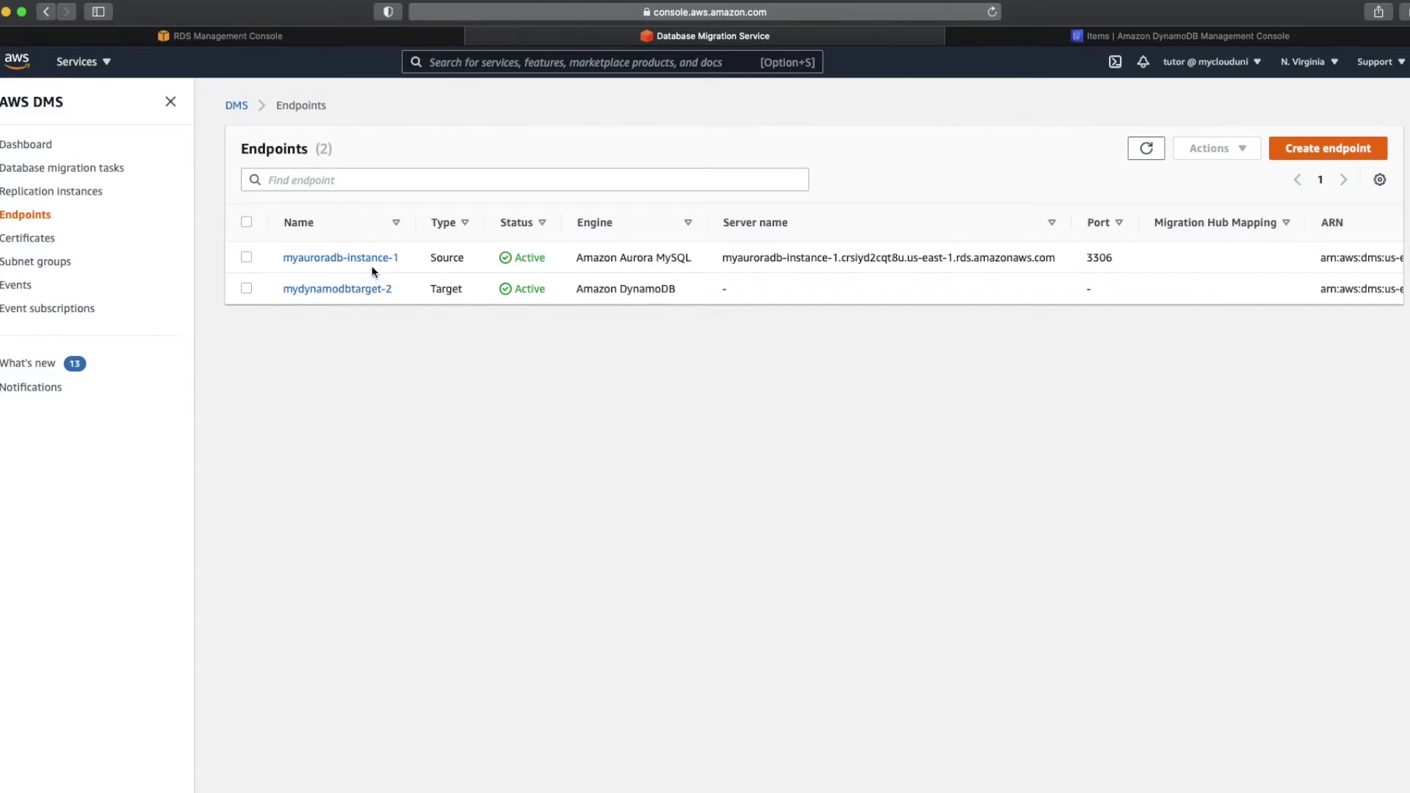
pyautogui.click(171, 102)
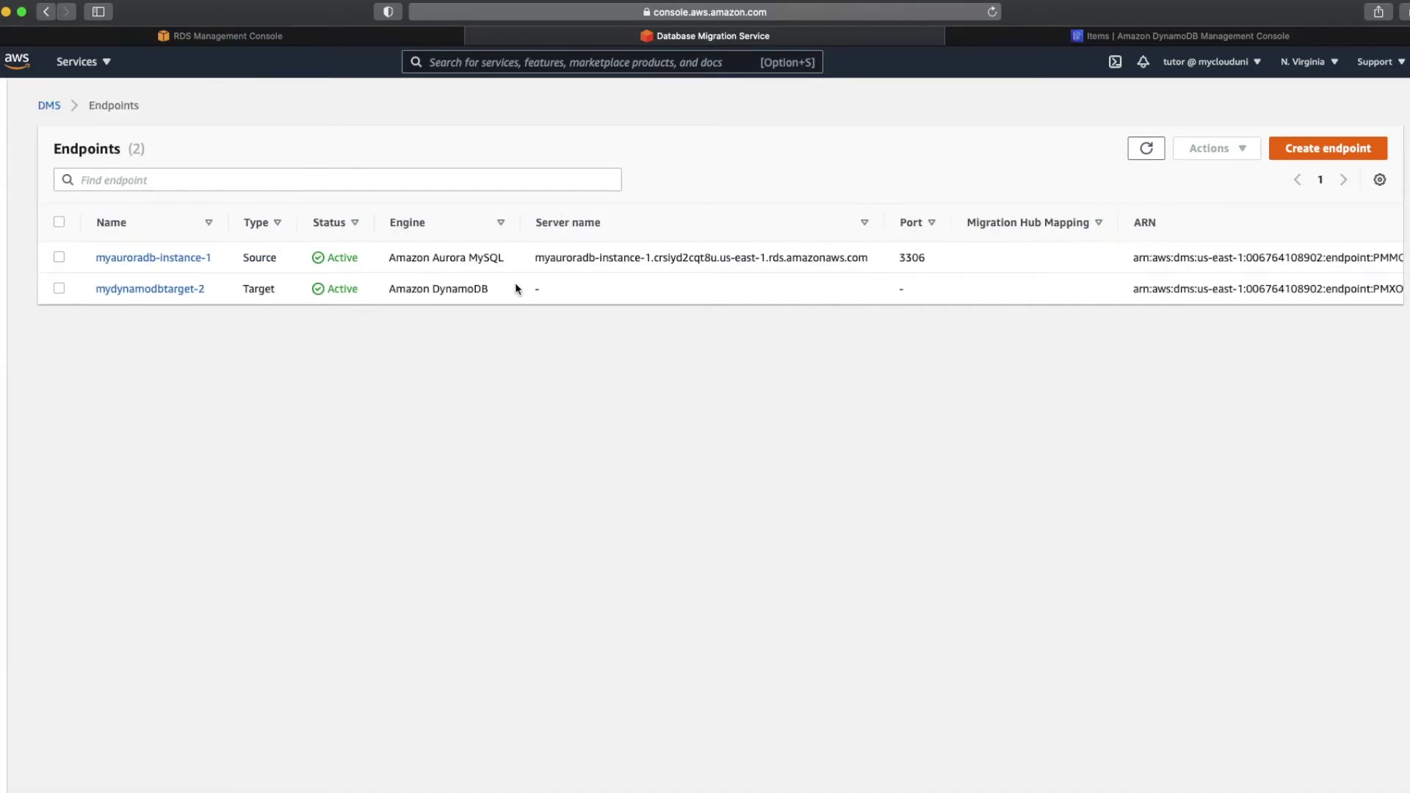
pyautogui.hscroll(5, 858, 285)
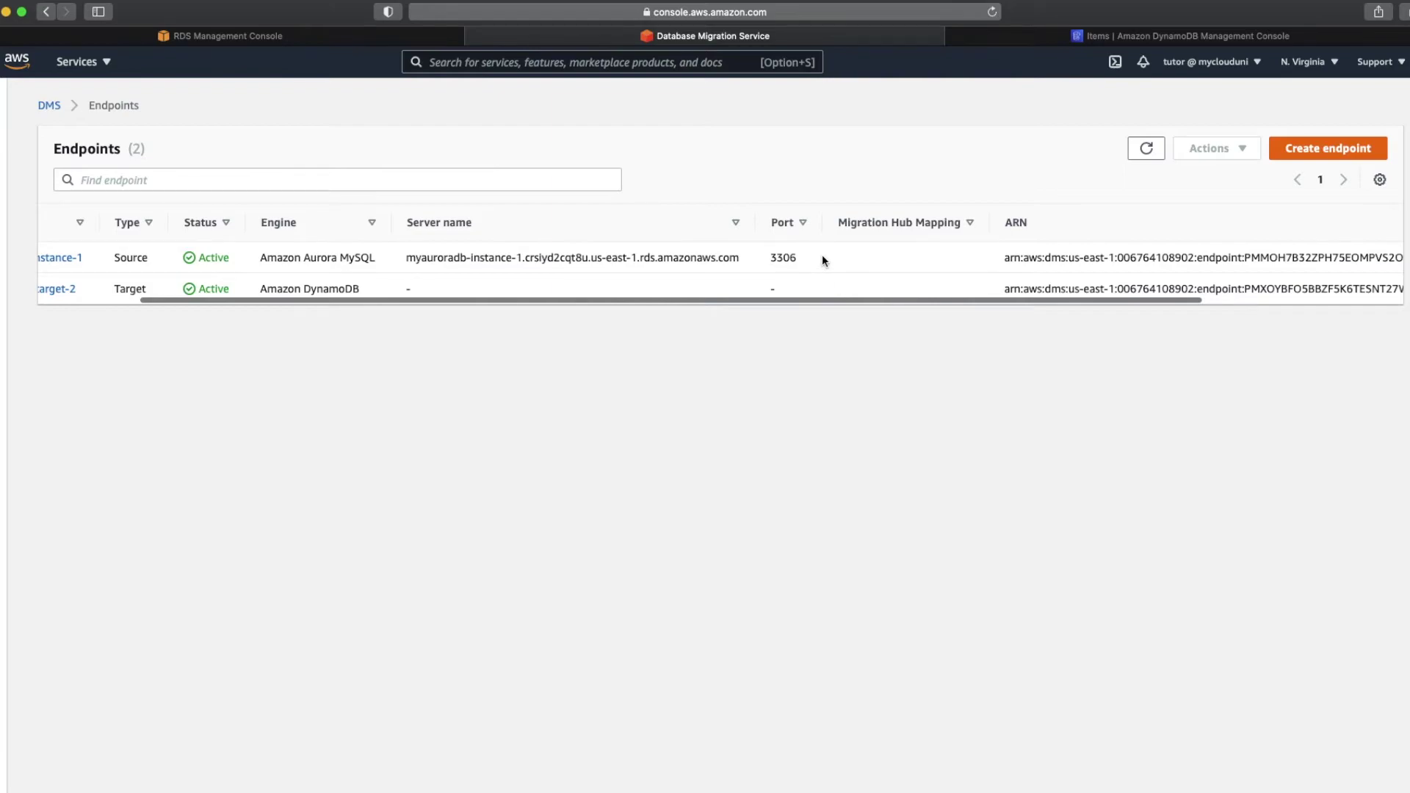
pyautogui.hscroll(4, 822, 257)
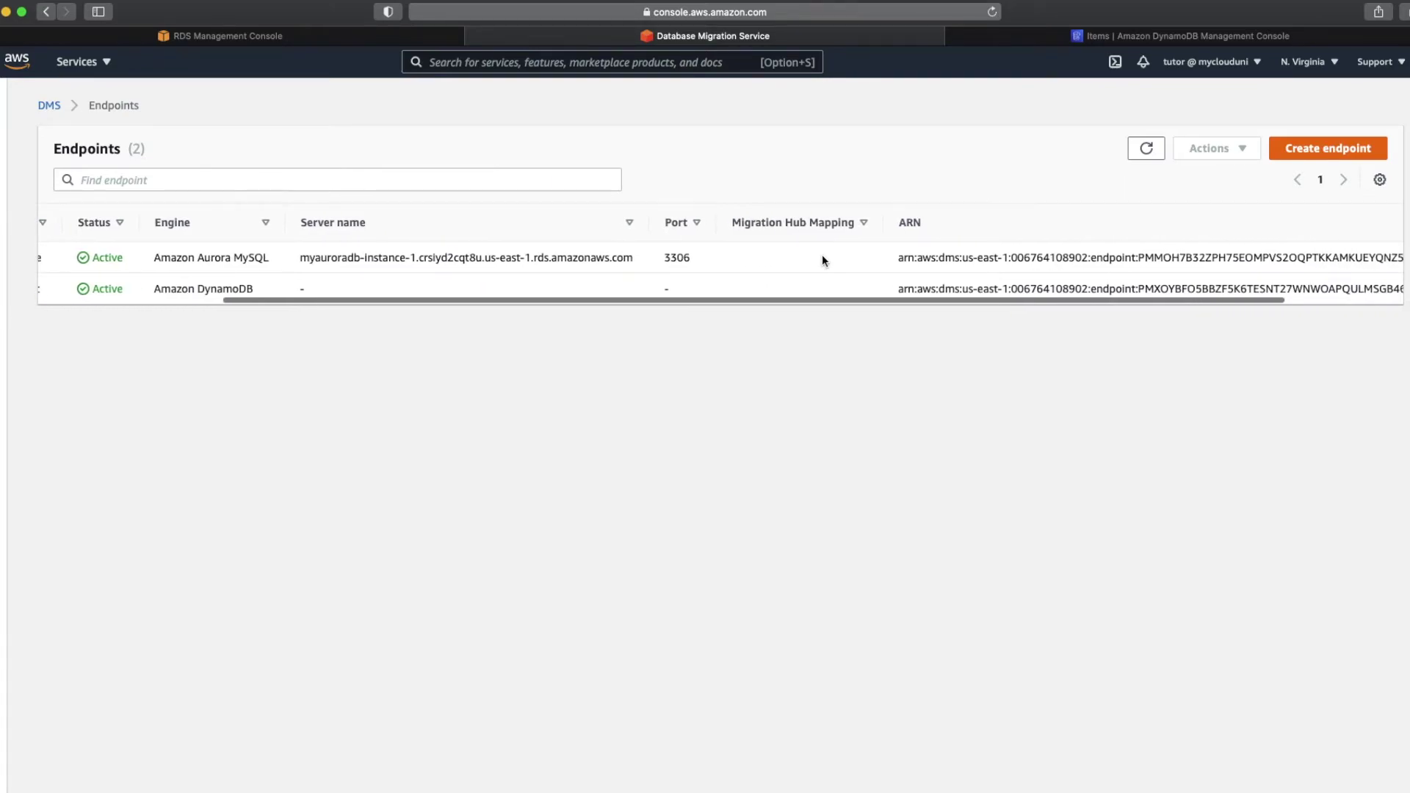
pyautogui.hscroll(-8, 821, 254)
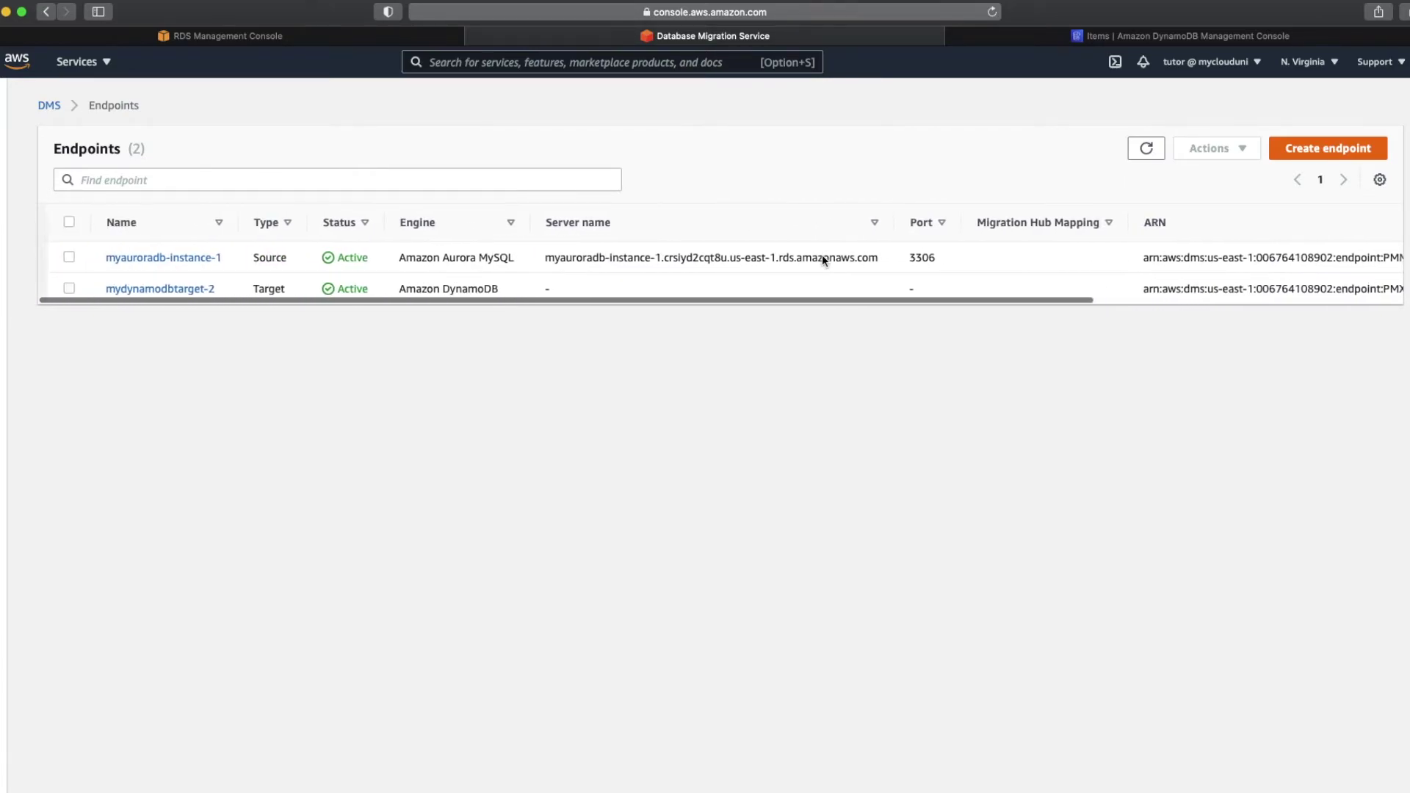
pyautogui.click(130, 260)
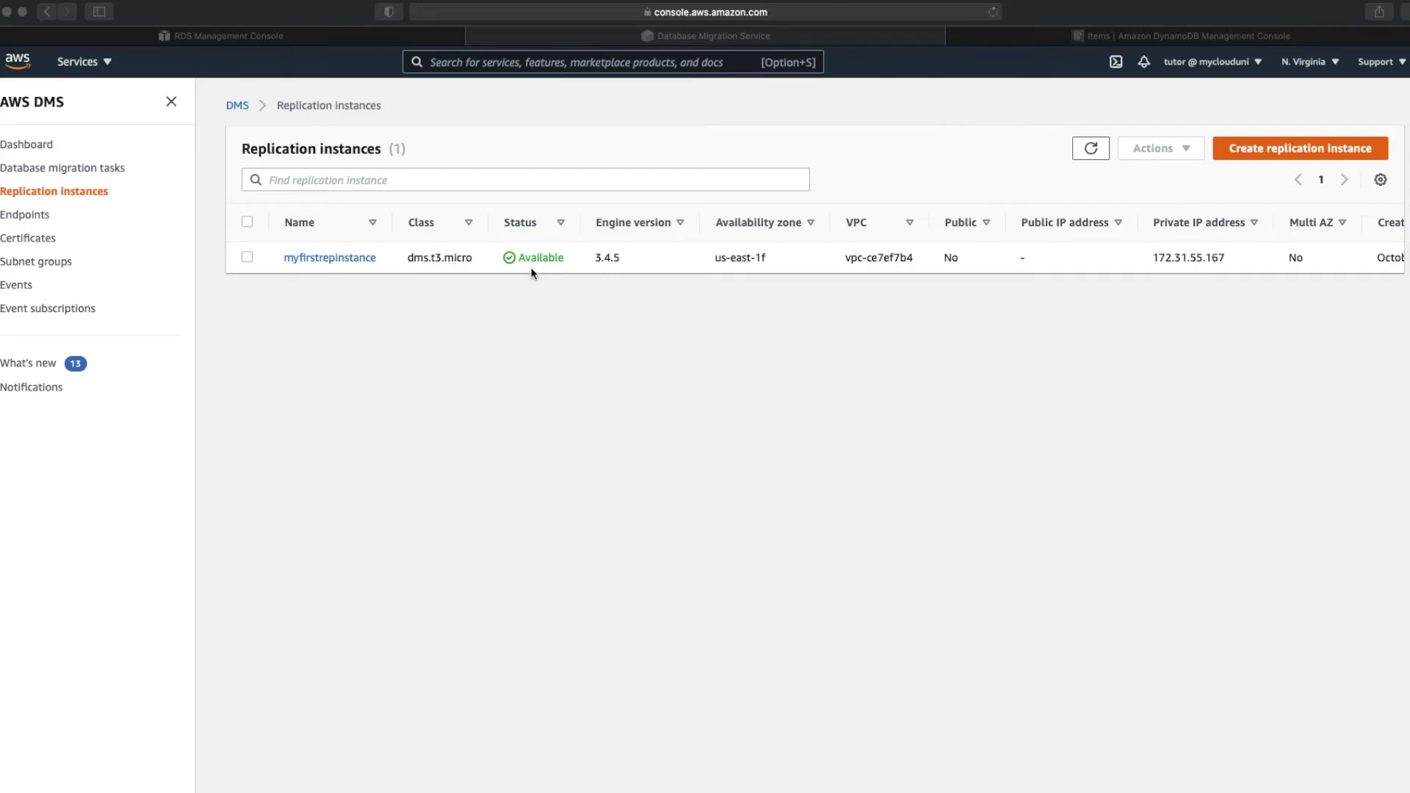
# - Open the myfirstrepinstance replication instance and review its overview details
pyautogui.click(338, 258)
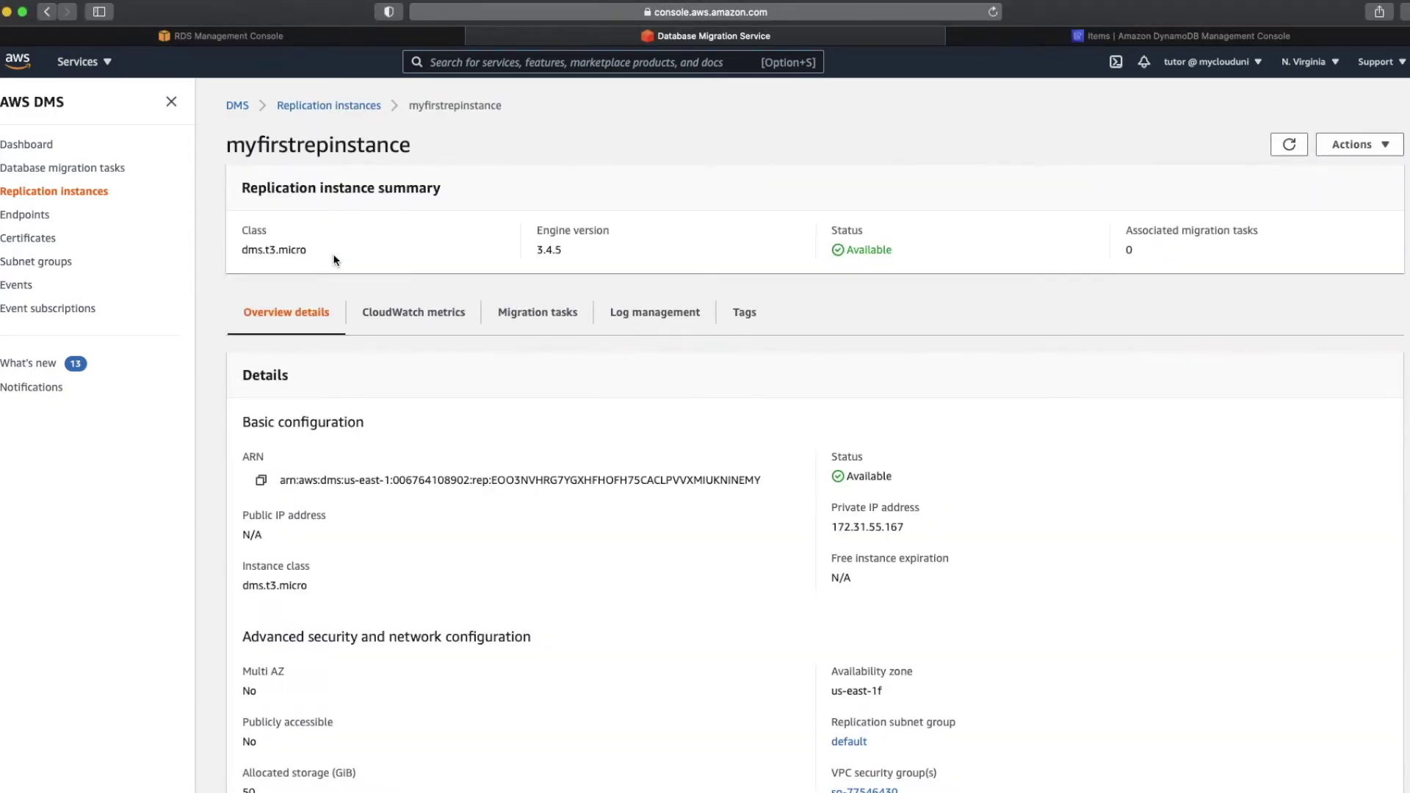
pyautogui.scroll(-2, 335, 259)
pyautogui.scroll(1, 335, 261)
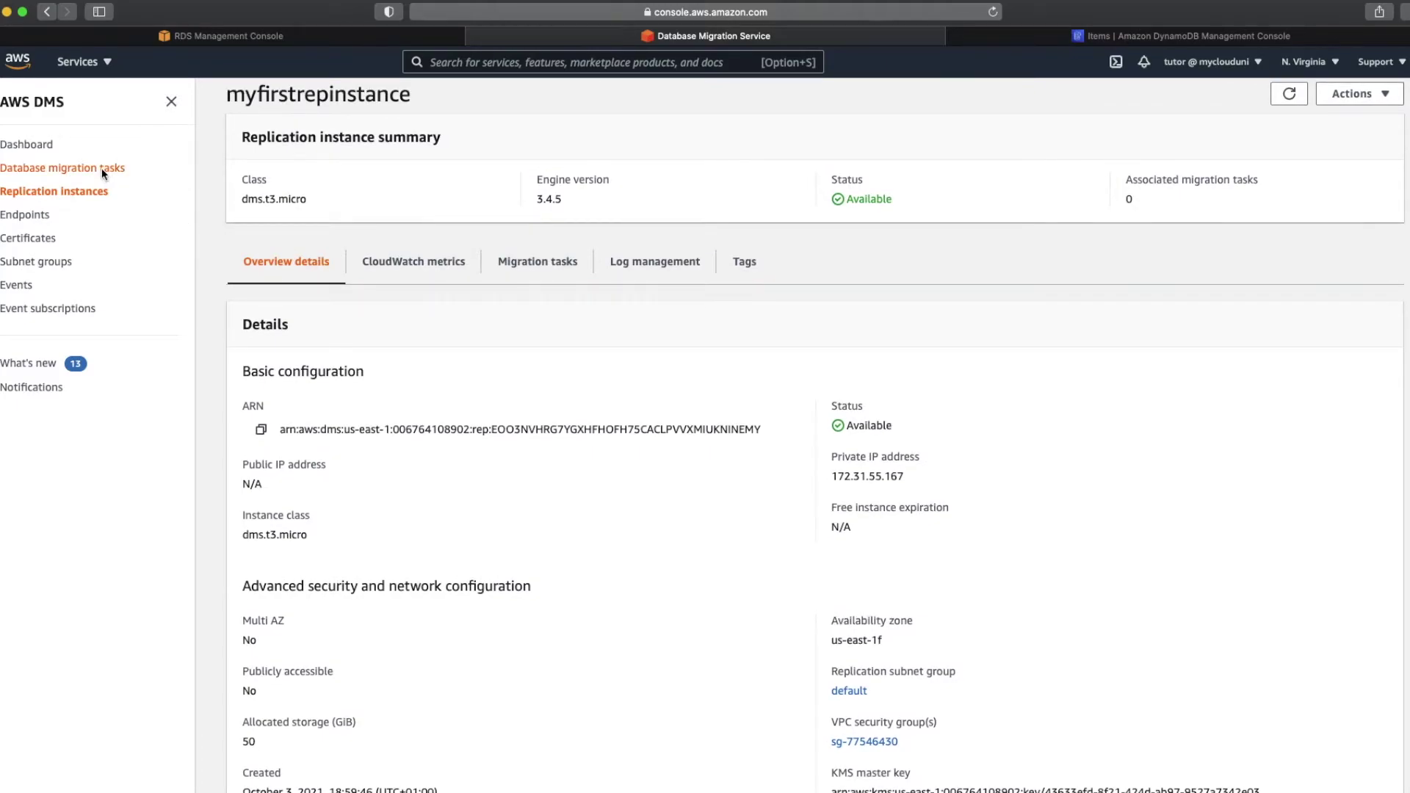
# - Start a new database migration task with the identifier myRDStoDynamoDBTask
pyautogui.click(101, 169)
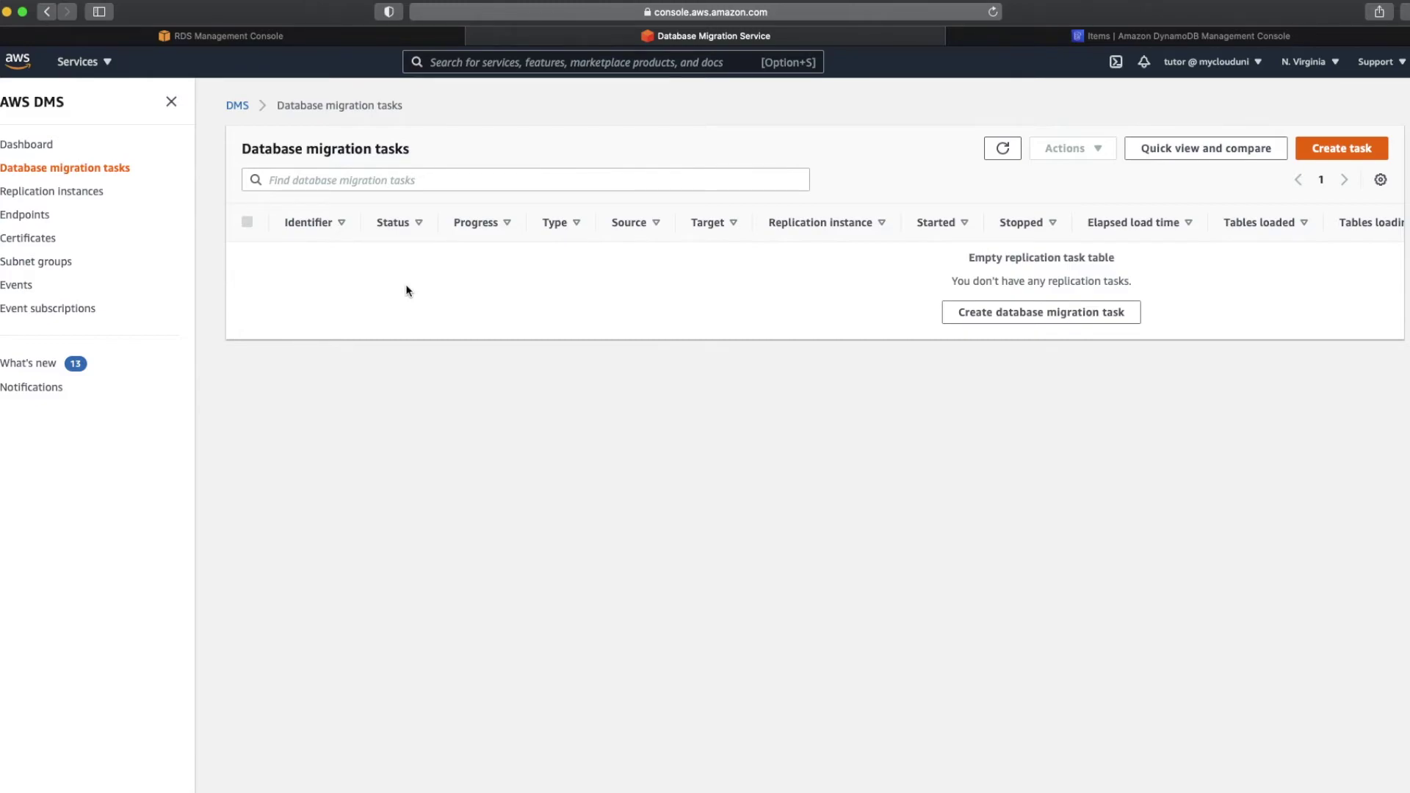
pyautogui.click(408, 179)
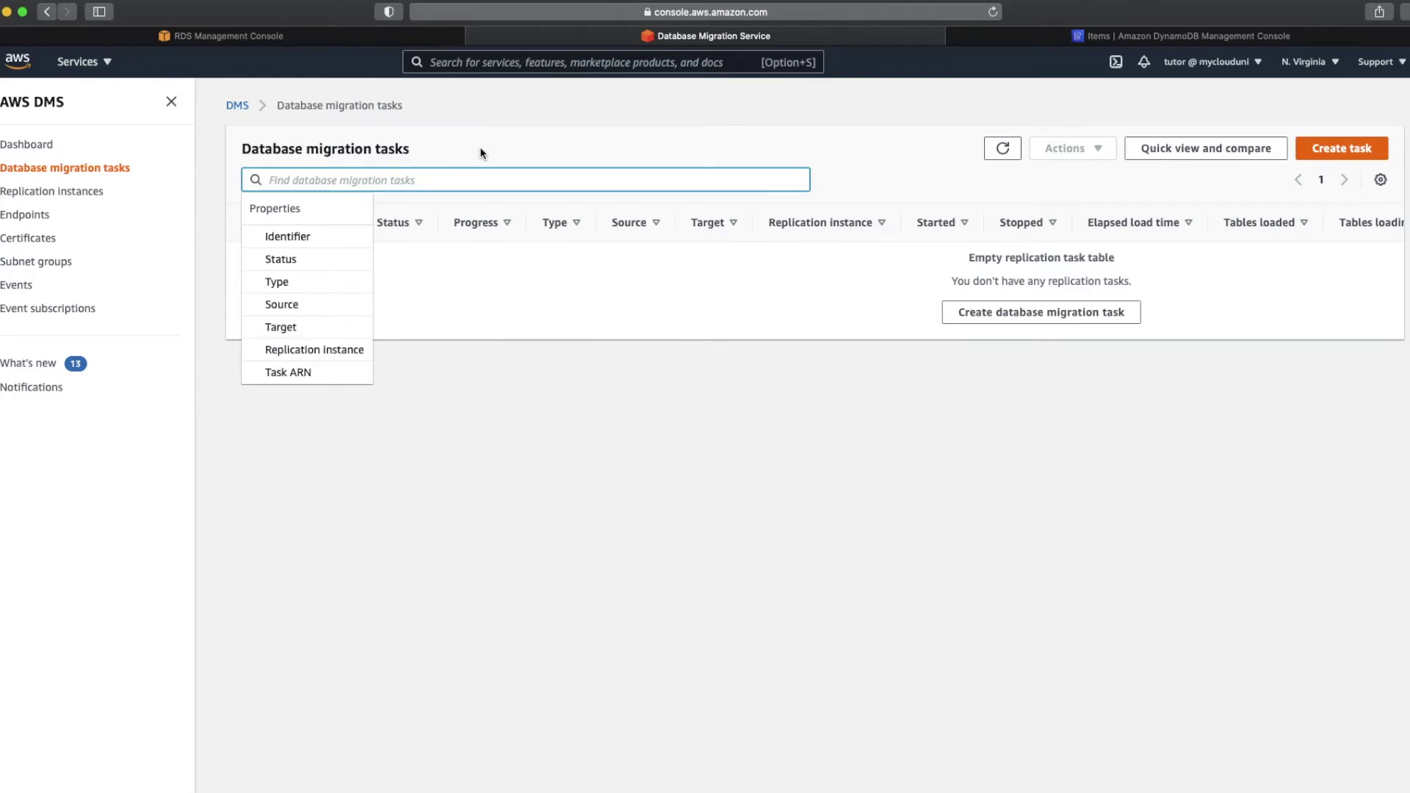
pyautogui.click(532, 158)
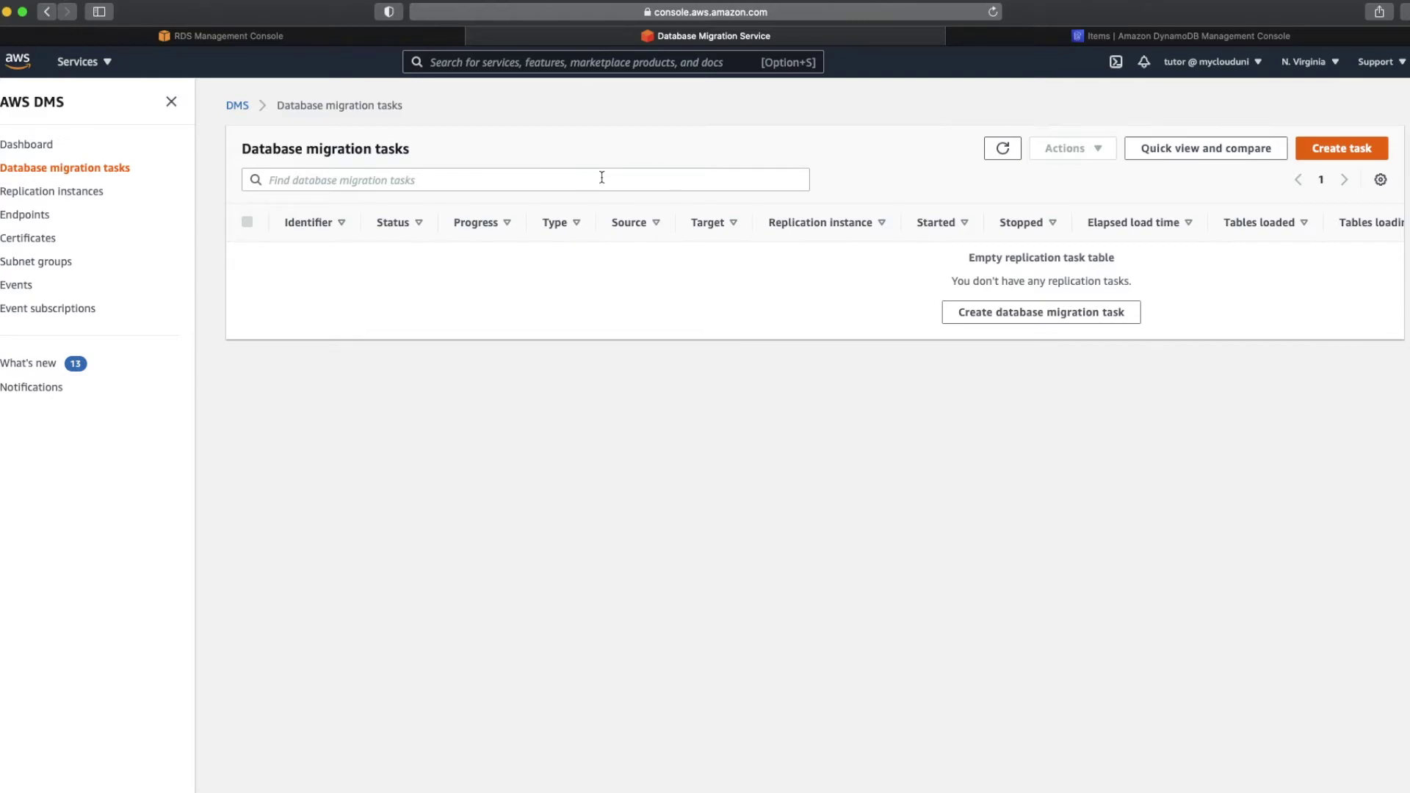
pyautogui.click(1341, 149)
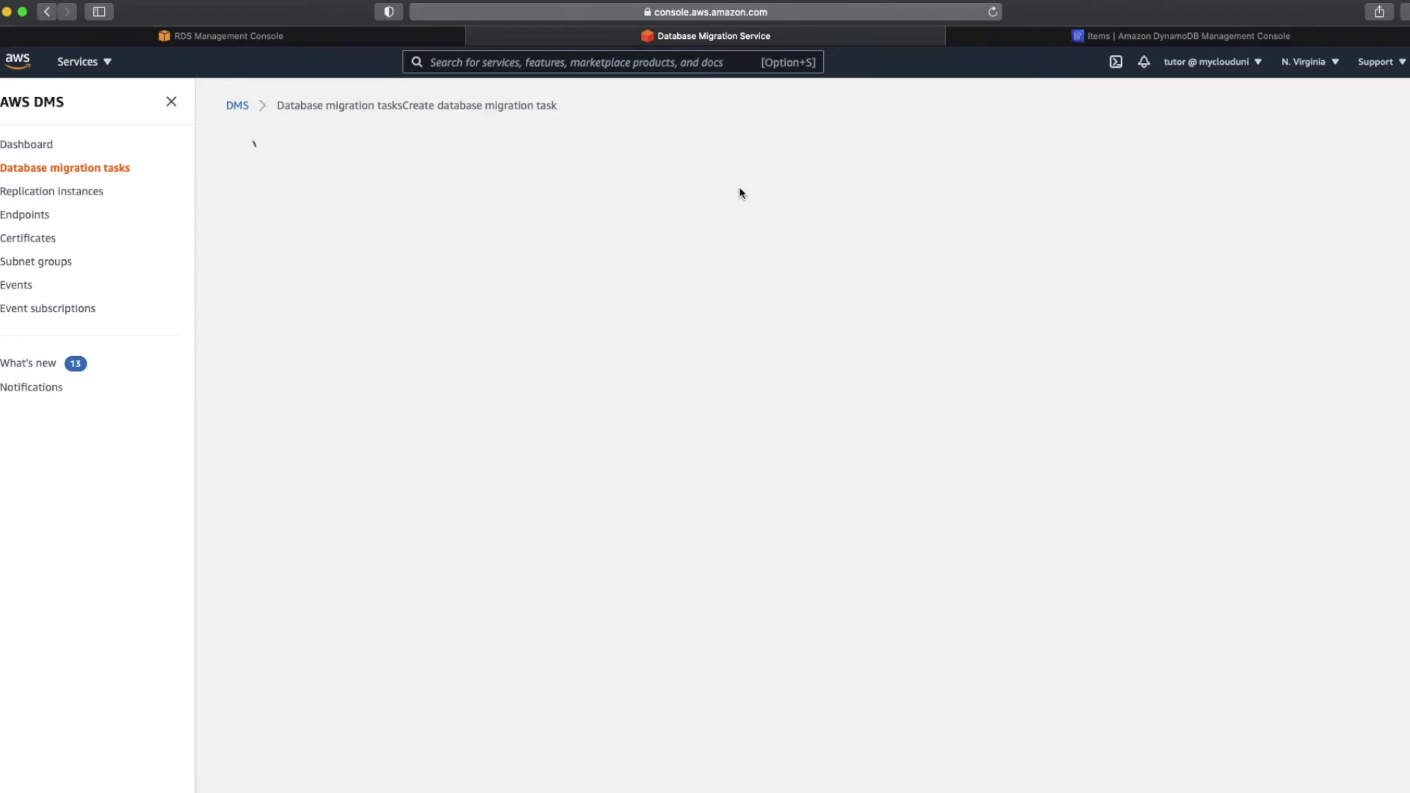
pyautogui.click(378, 261)
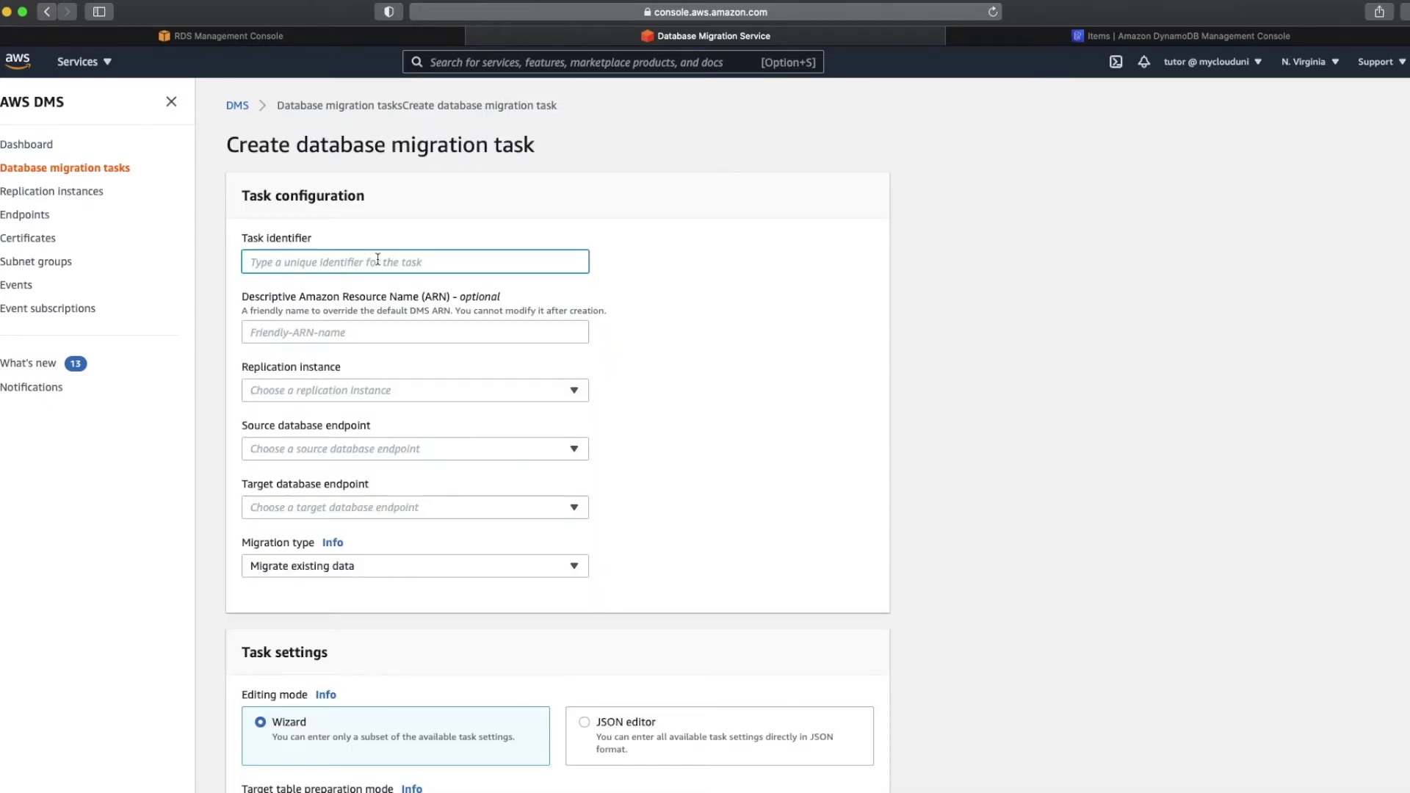
pyautogui.write('myRDStoDynamoDBTask')
# - Assign myfirstrepinstance - vpc-ce7ef7b4 as the replication instance of the migration task
pyautogui.click(378, 334)
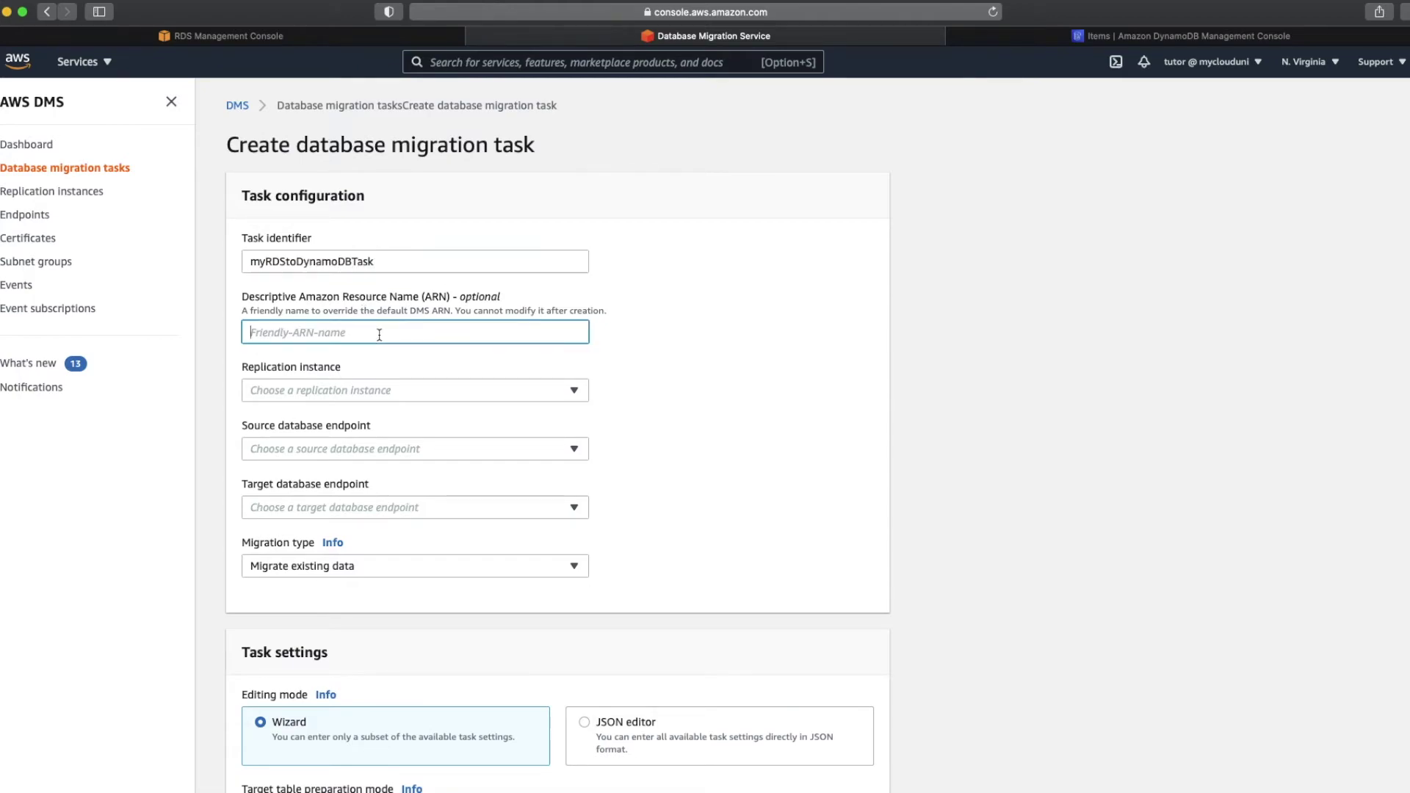
pyautogui.click(380, 390)
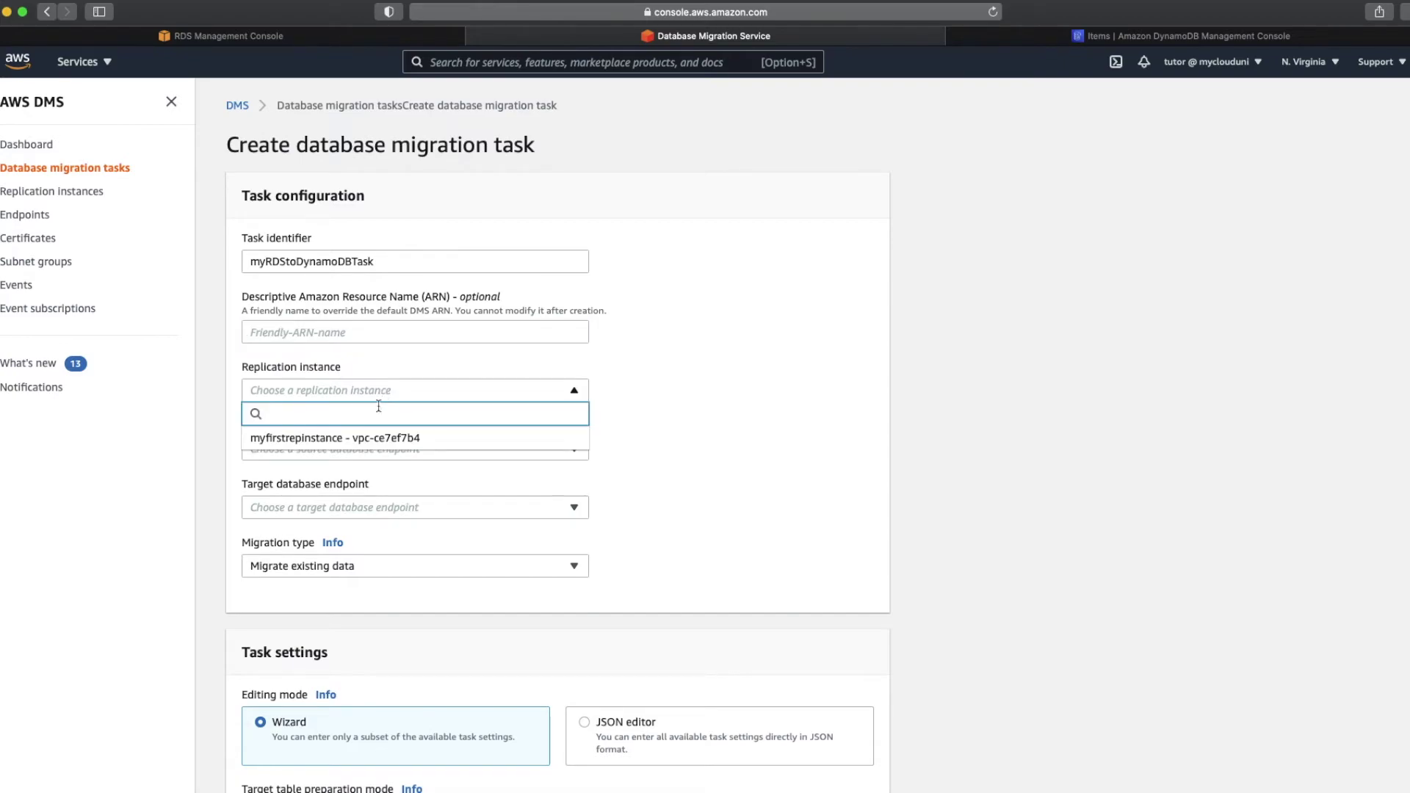
pyautogui.click(376, 438)
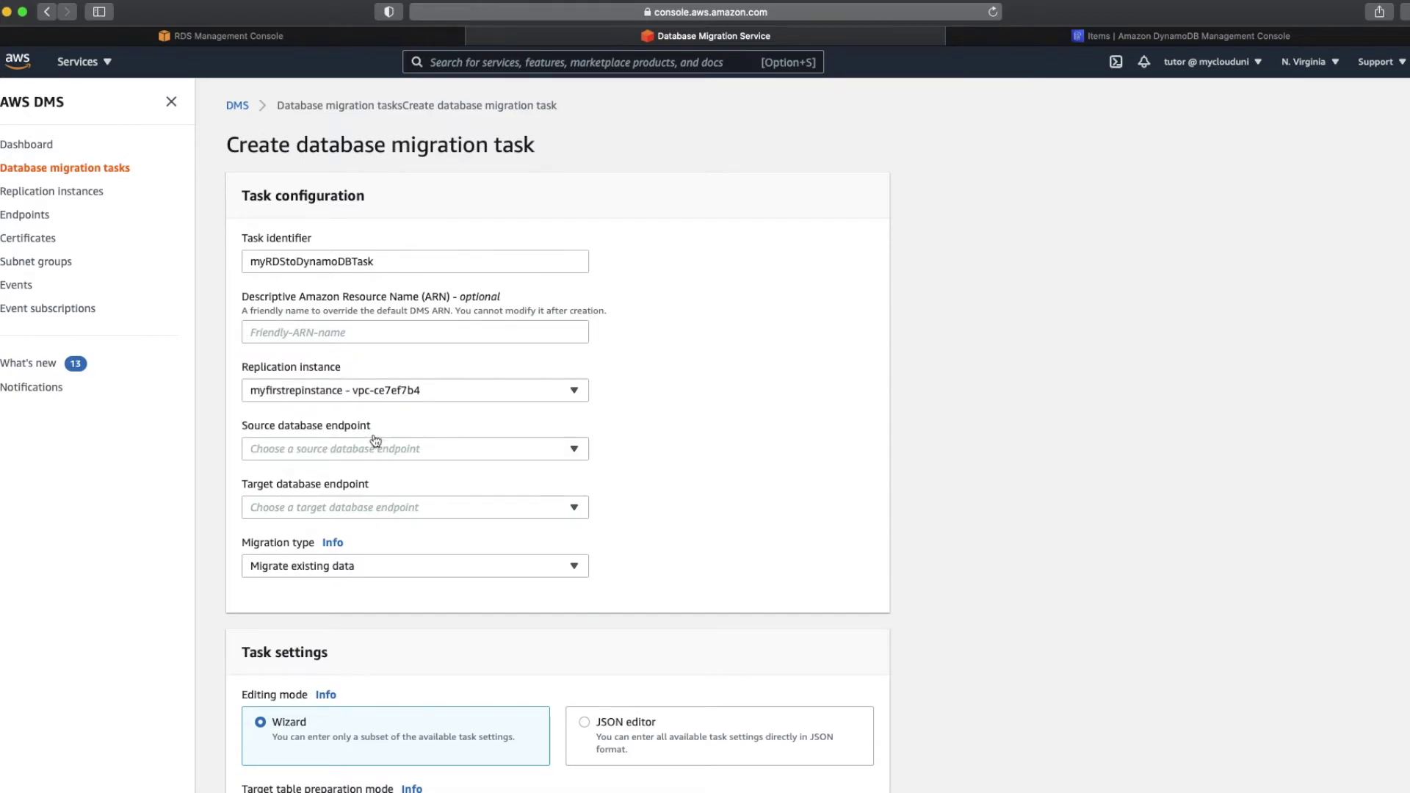
# - Choose myauroradb-instance-1 as the source database endpoint and mydynamodbtarget-2 as the target database endpoint
pyautogui.scroll(-3, 315, 401)
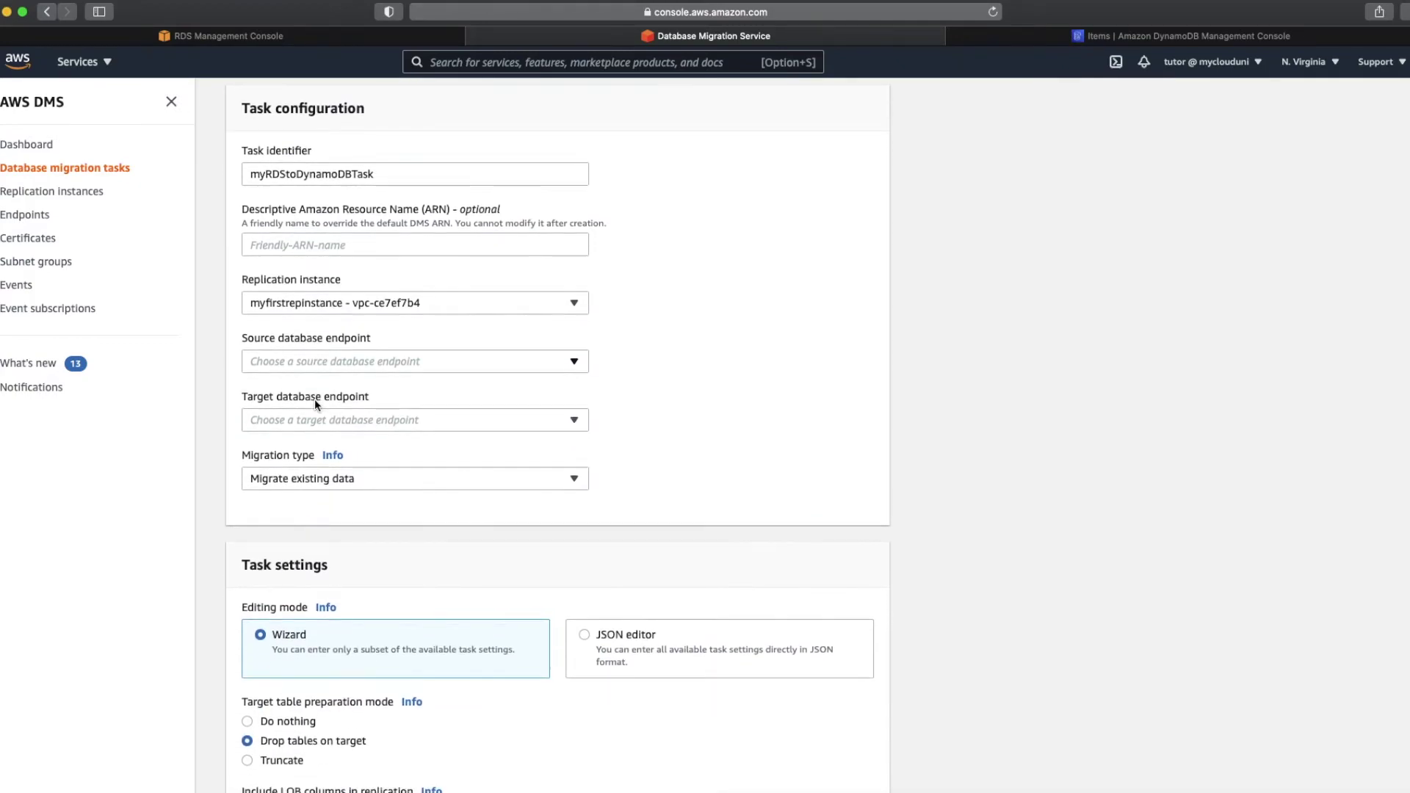
pyautogui.click(334, 368)
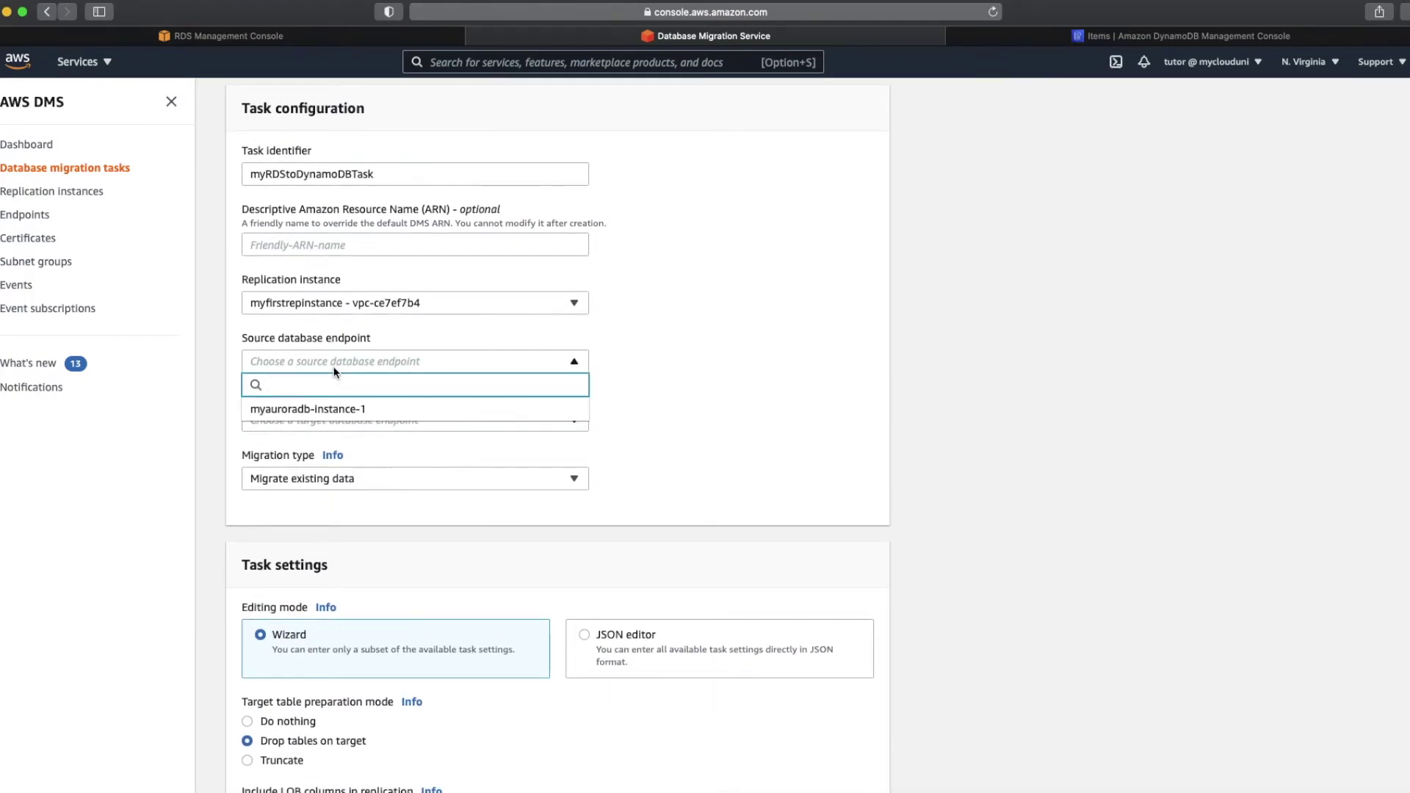
pyautogui.click(334, 409)
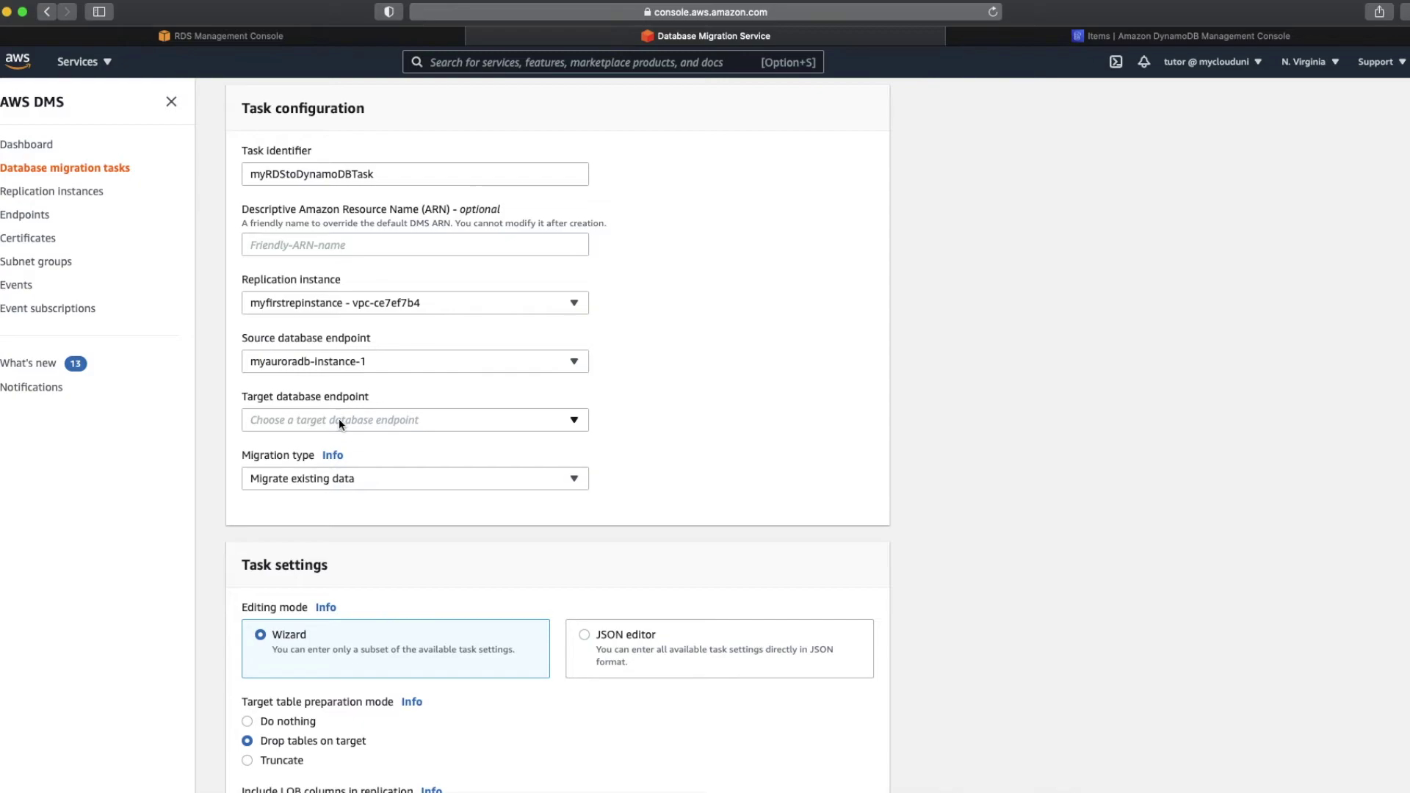
pyautogui.click(340, 424)
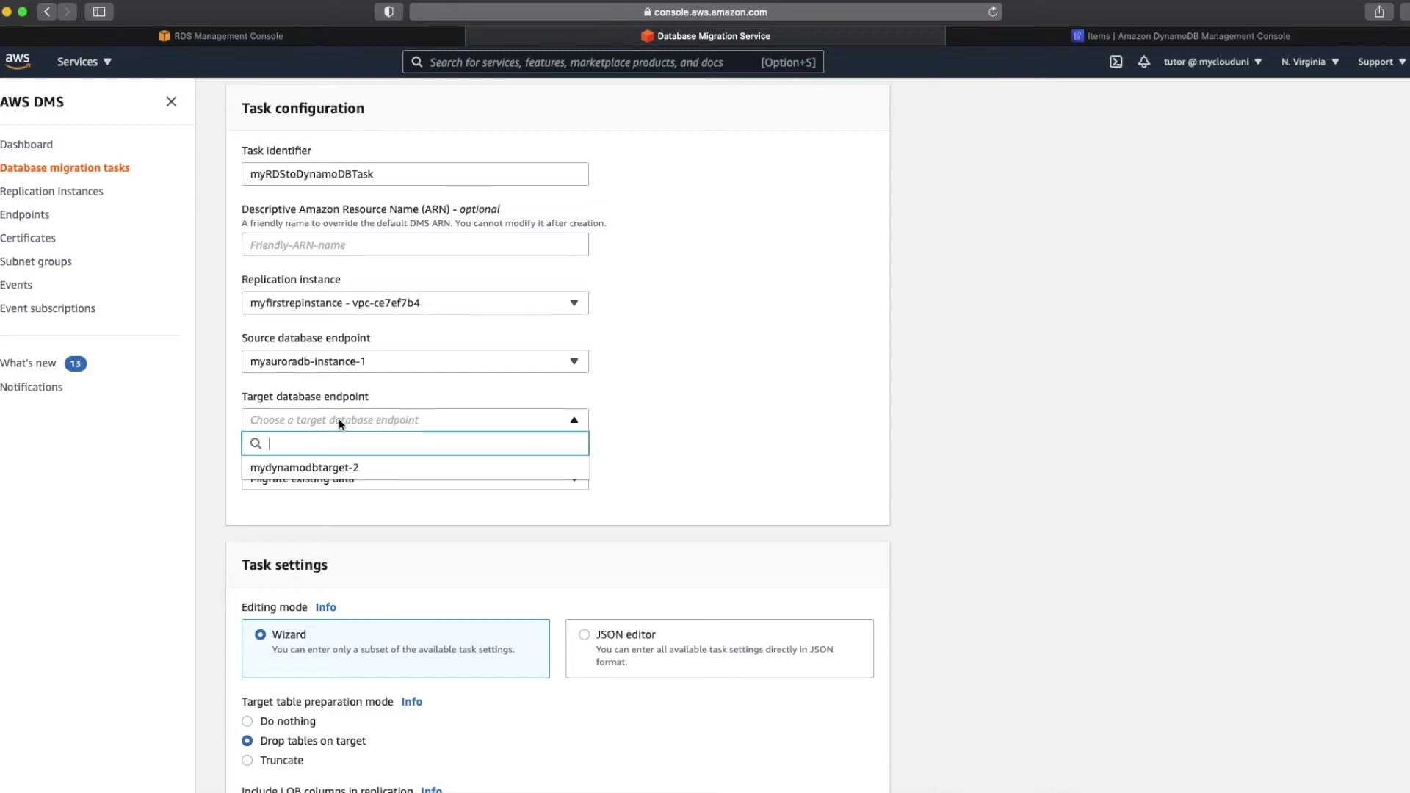
pyautogui.click(330, 468)
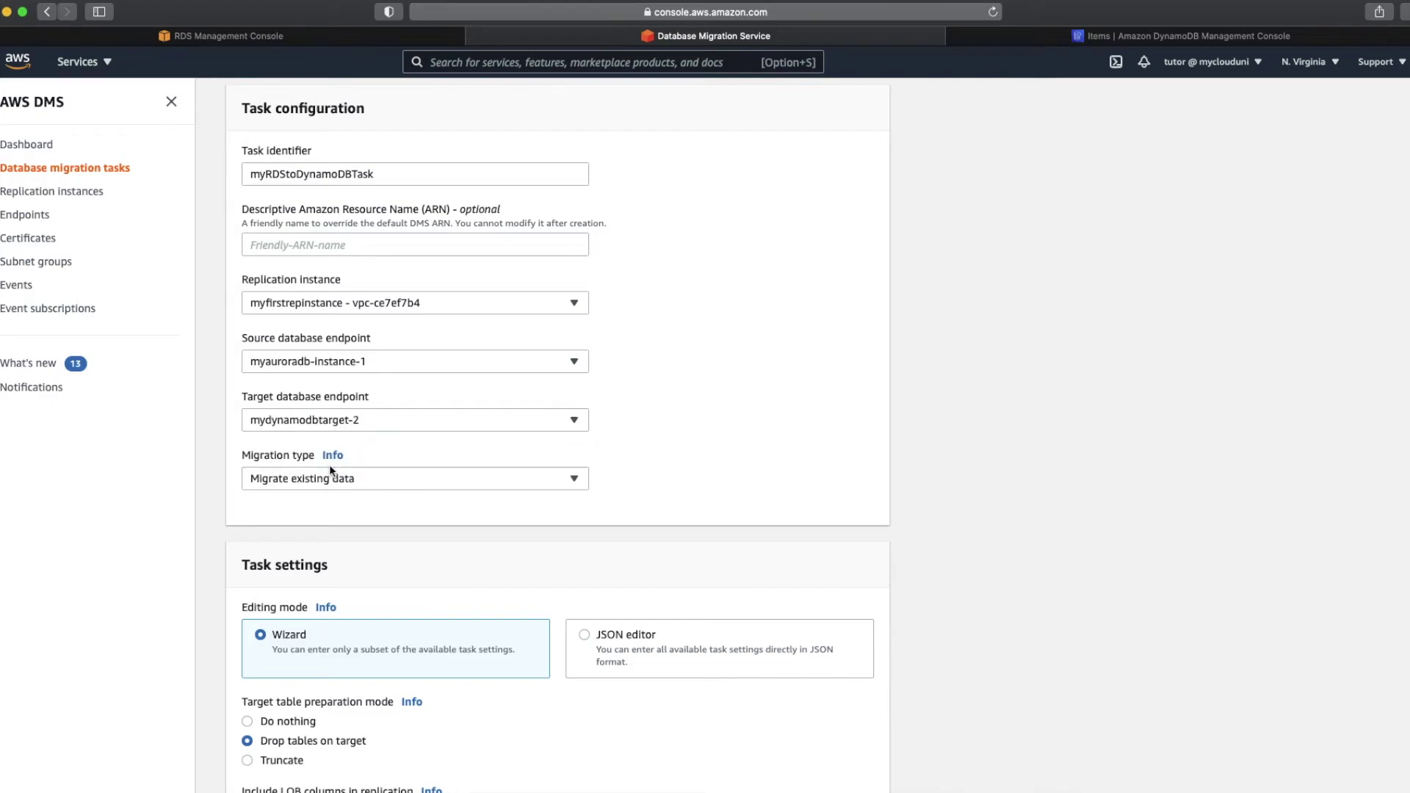
# - Set the migration type to Migrate existing data and replicate ongoing changes, and review the task settings
pyautogui.click(353, 478)
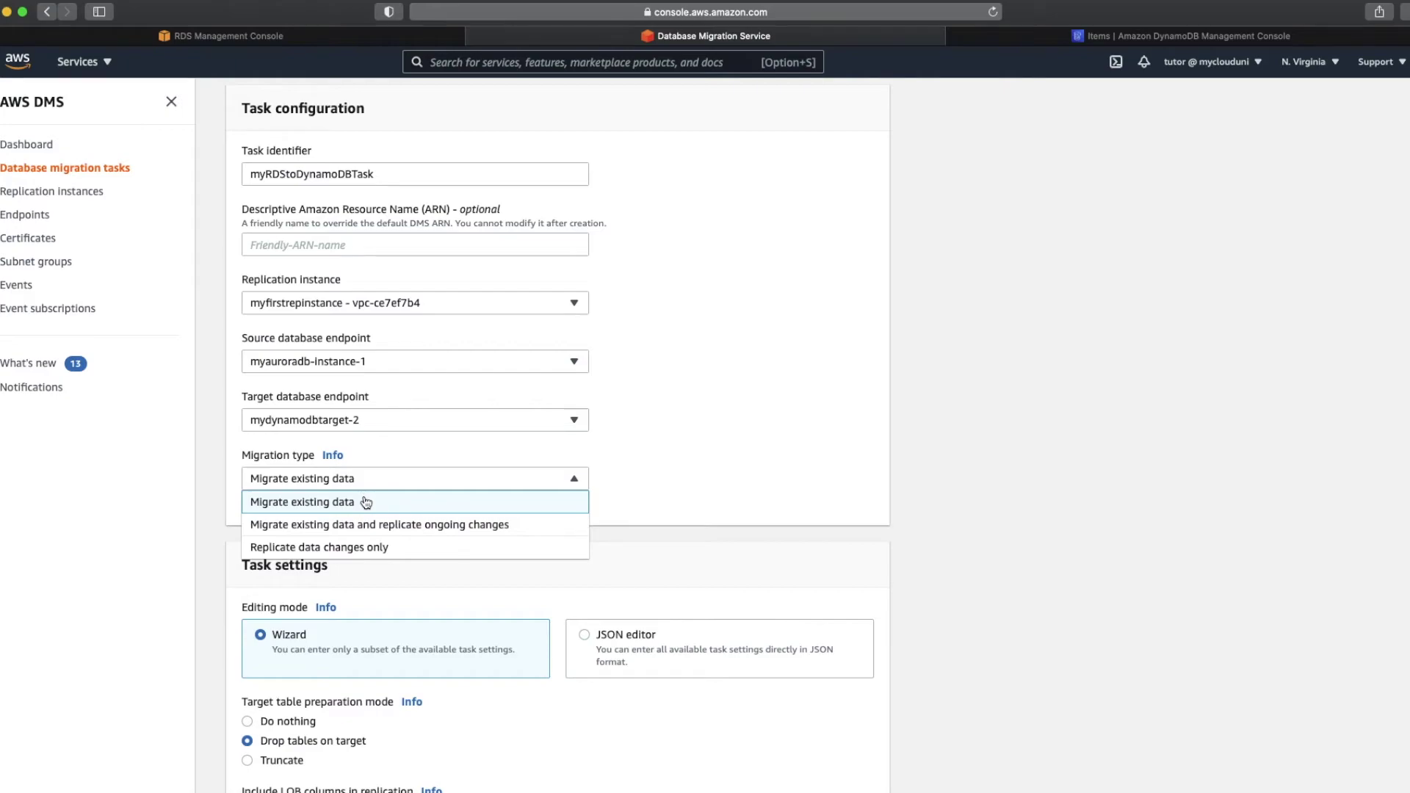
pyautogui.click(490, 527)
pyautogui.scroll(-3, 490, 528)
pyautogui.scroll(-3, 490, 527)
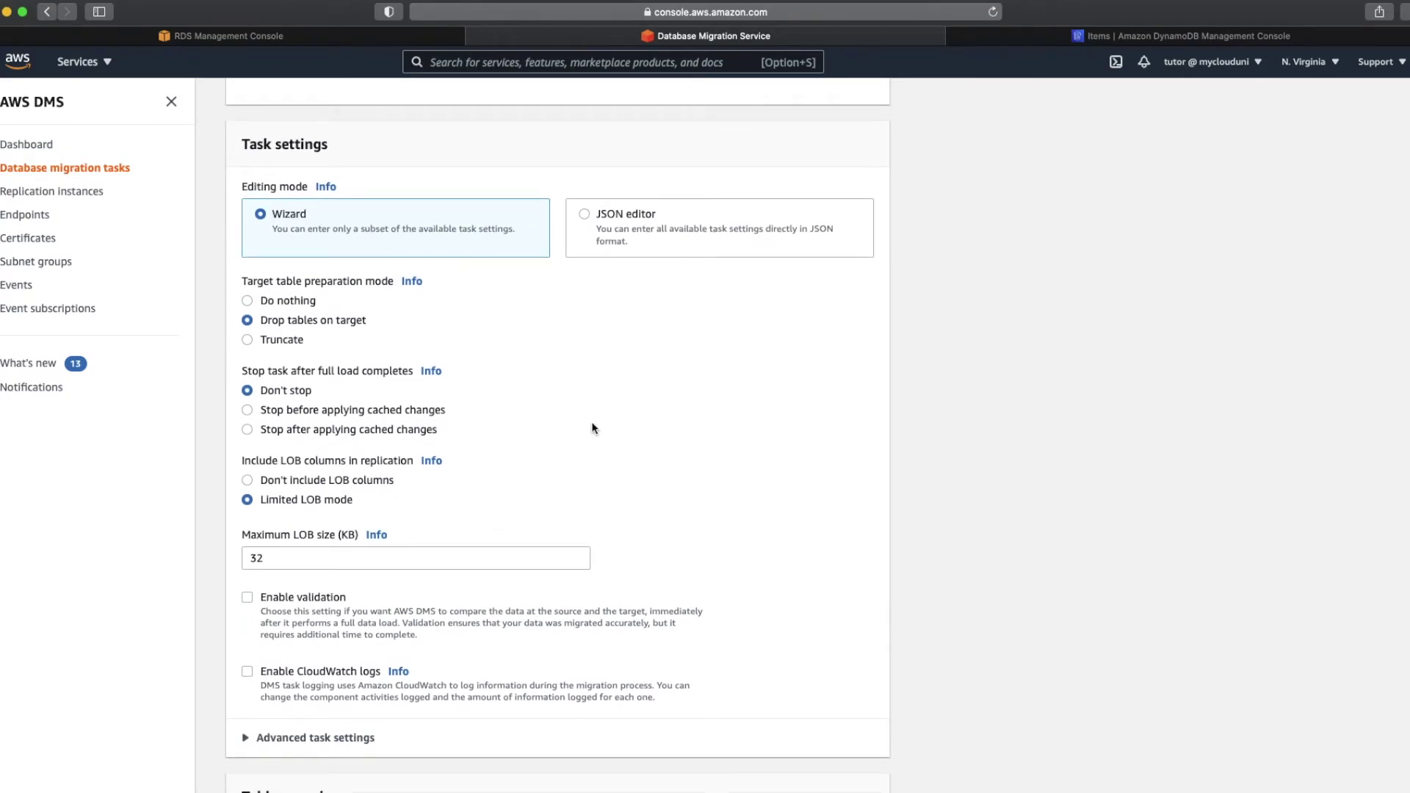
pyautogui.scroll(-3, 593, 427)
pyautogui.scroll(-3, 594, 427)
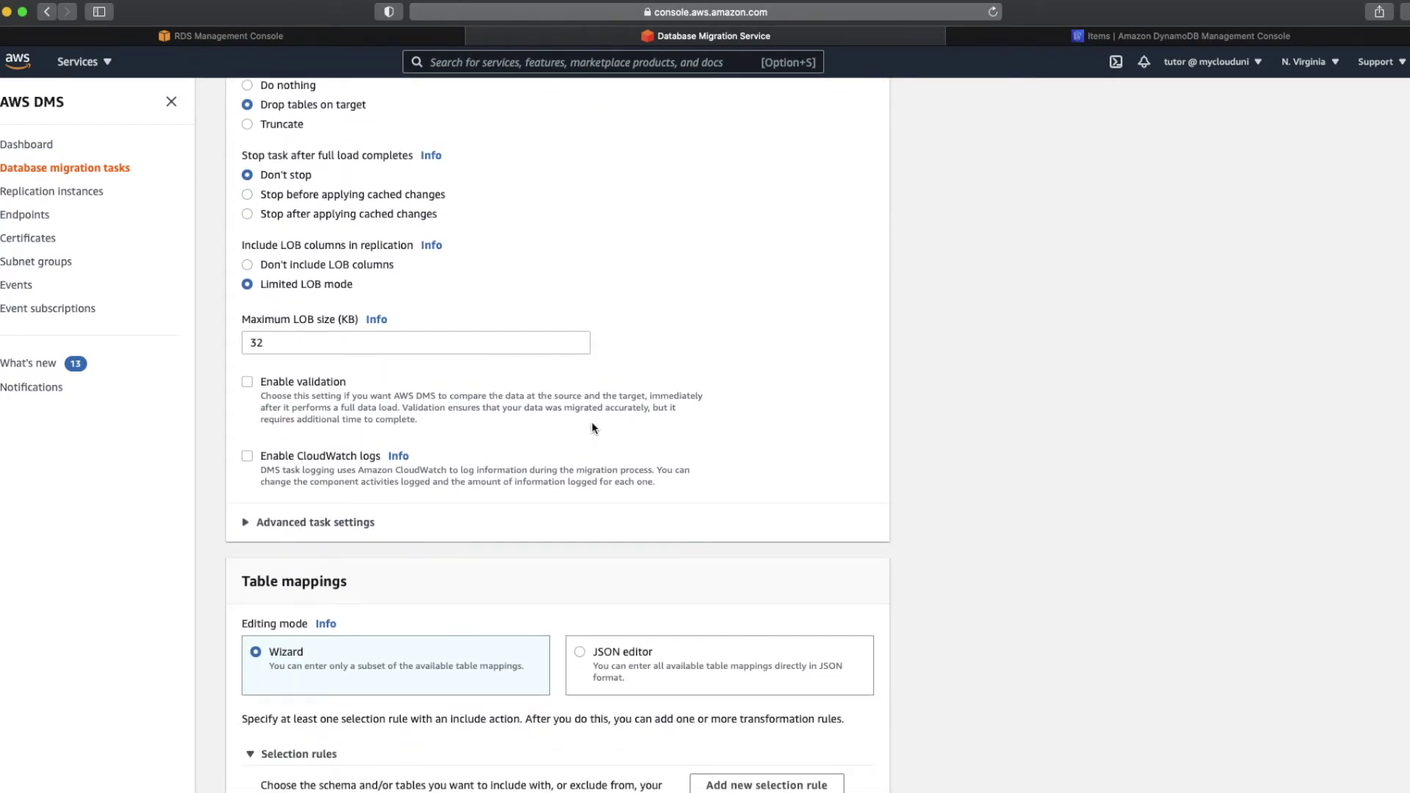
pyautogui.scroll(-3, 496, 483)
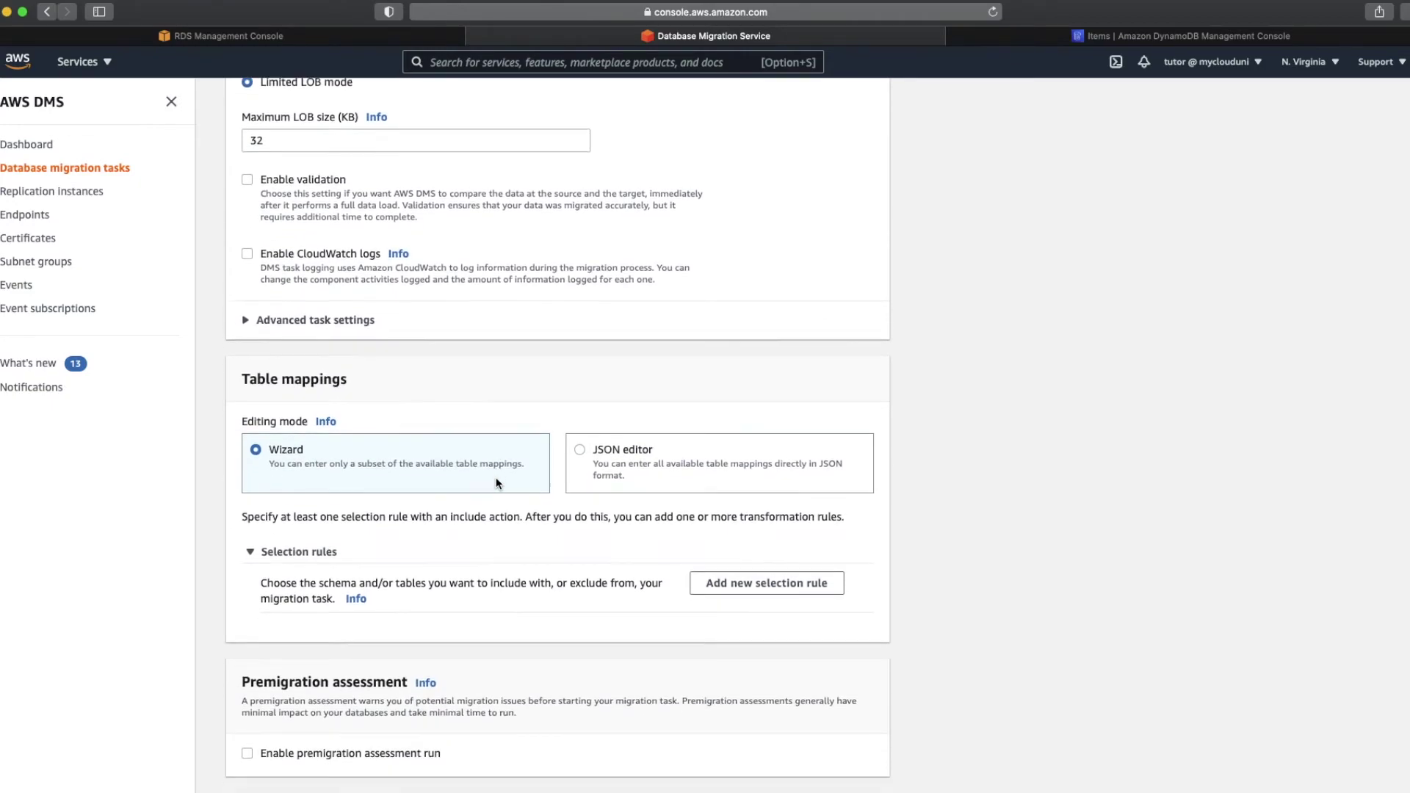
pyautogui.click(593, 376)
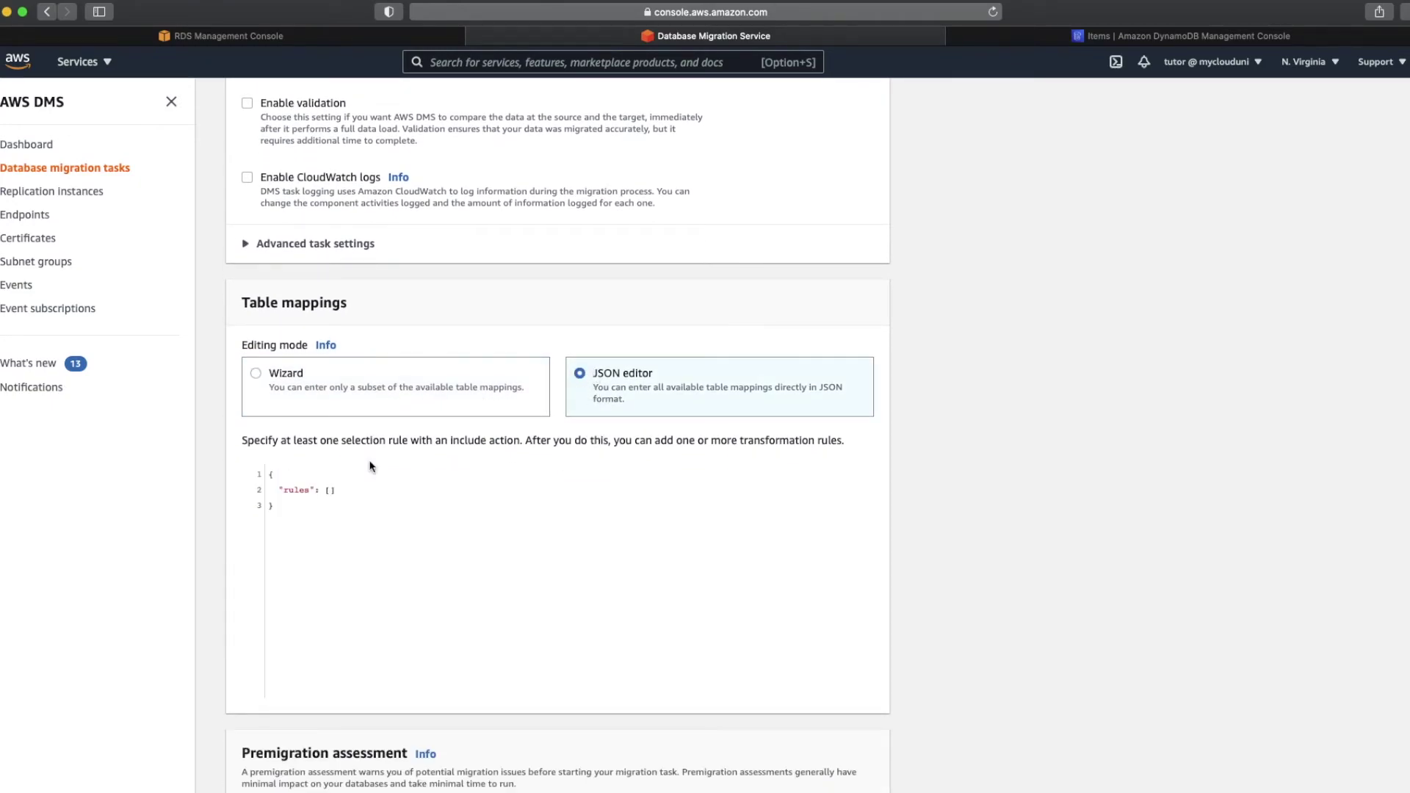
pyautogui.click(295, 504)
pyautogui.click(273, 377)
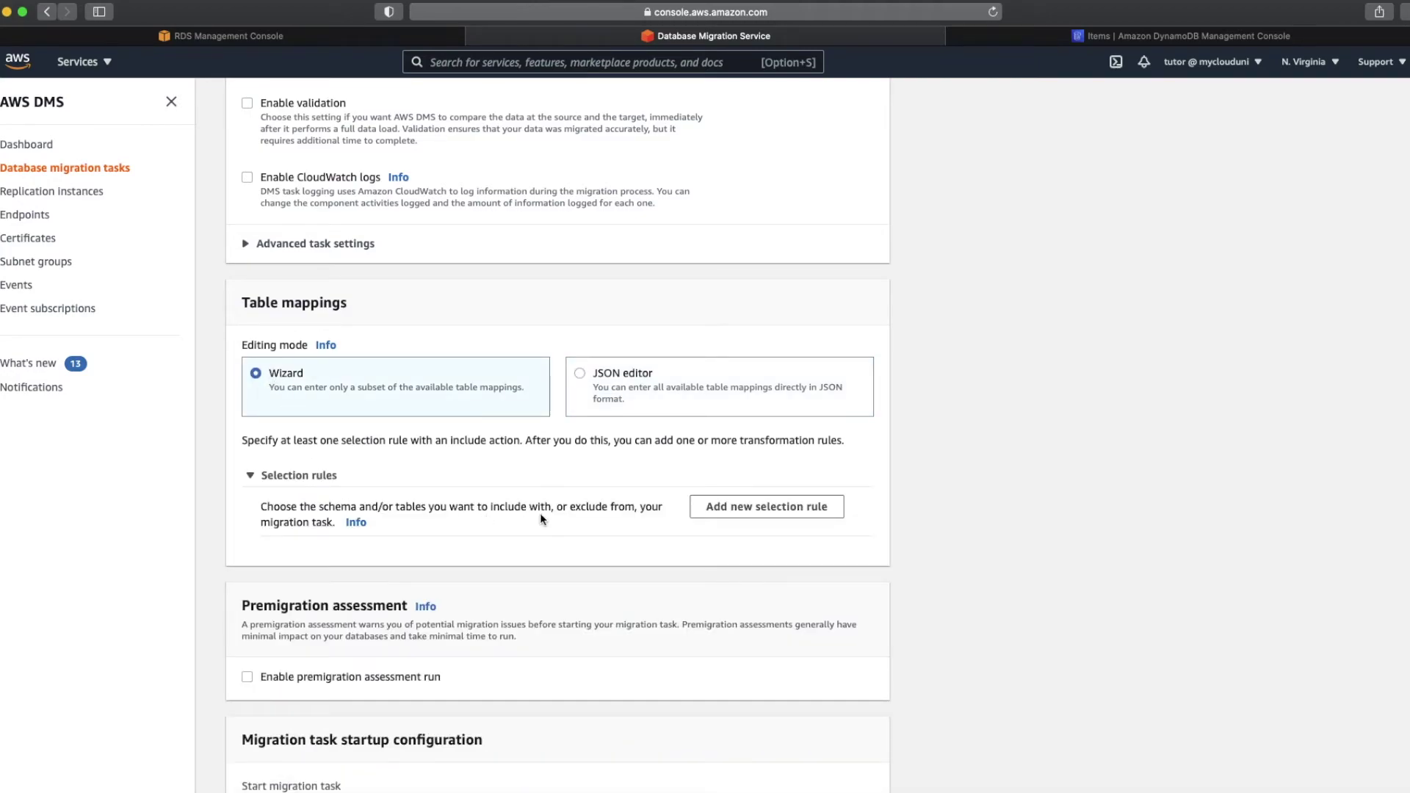
# - Add a selection rule to the table mappings with the schema name mySchema and the table name emp
pyautogui.scroll(-2, 679, 514)
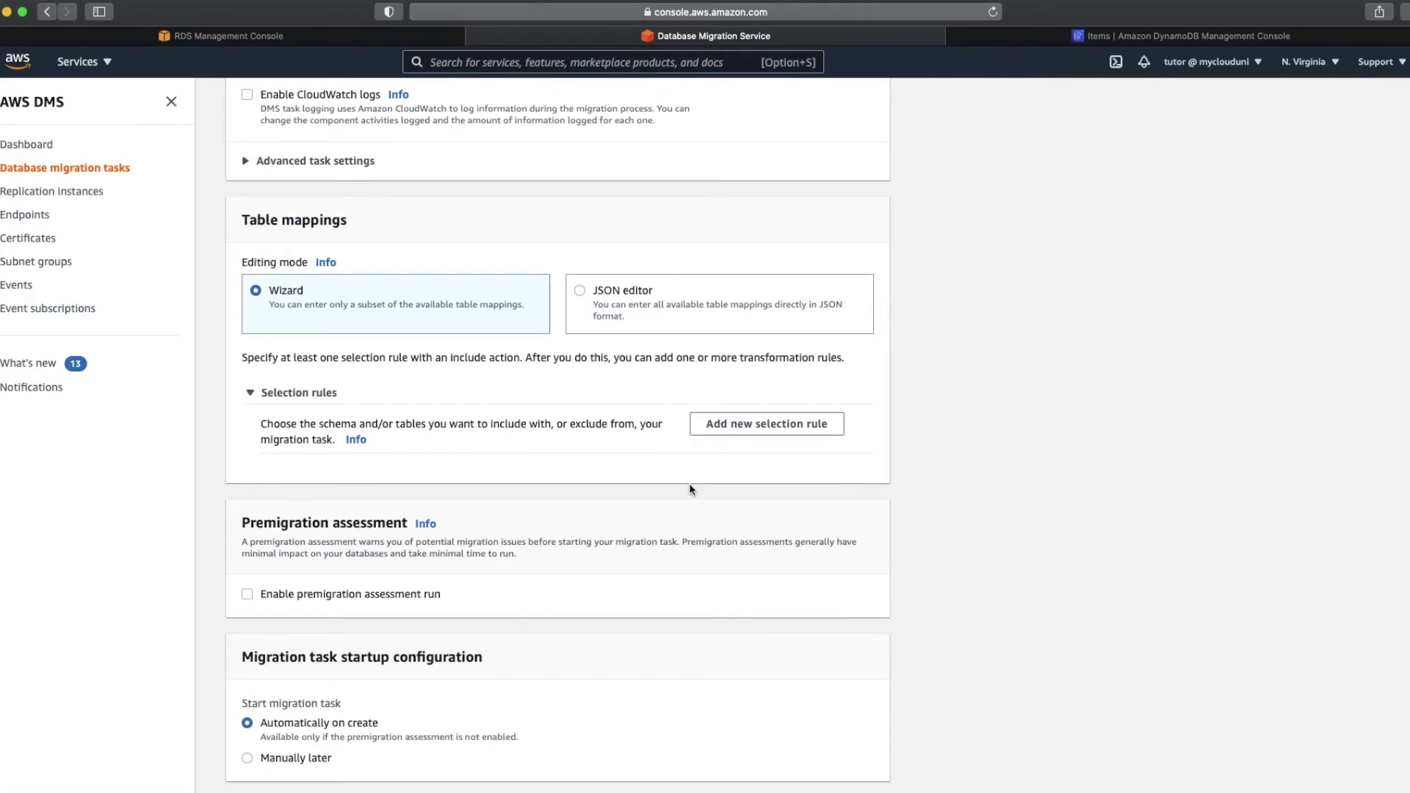
pyautogui.click(767, 426)
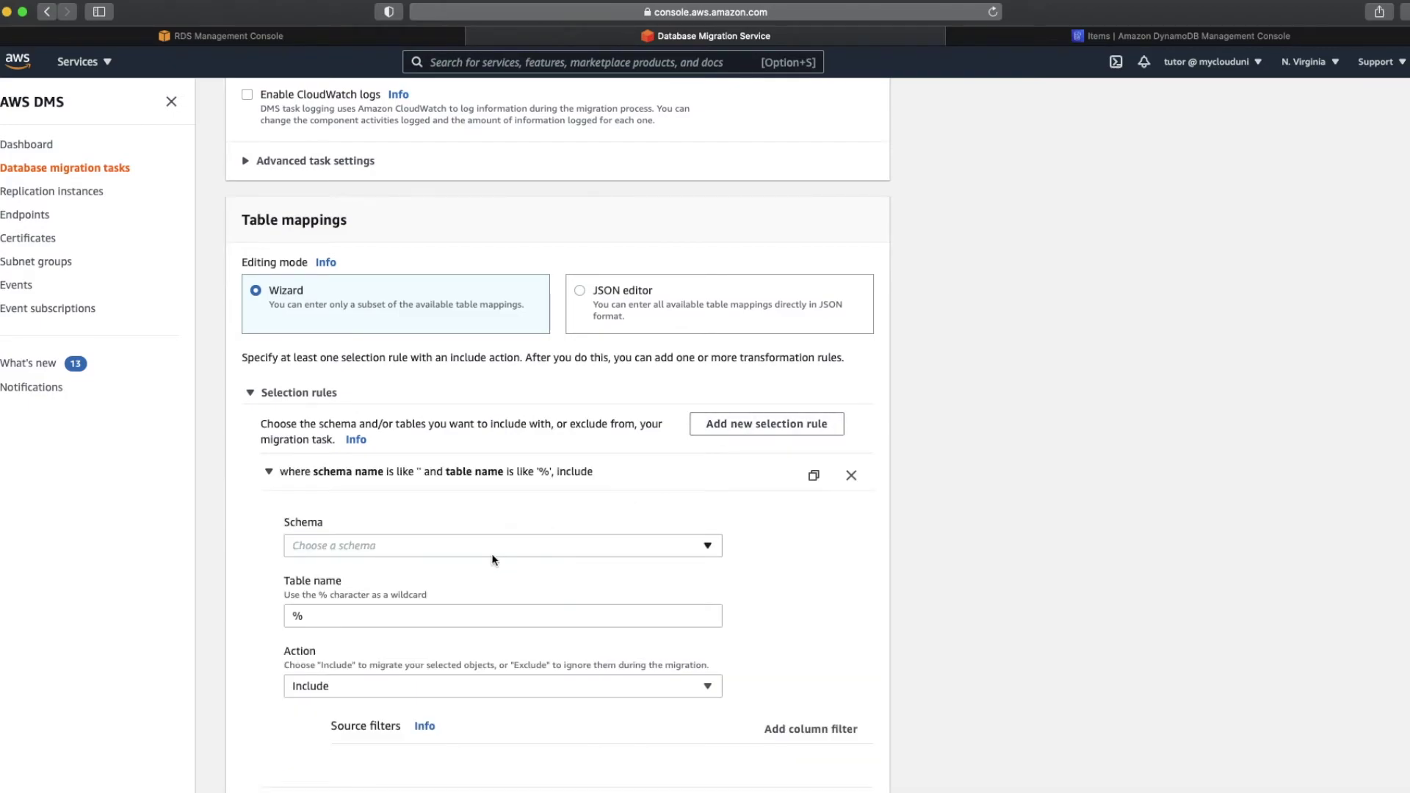
pyautogui.click(464, 543)
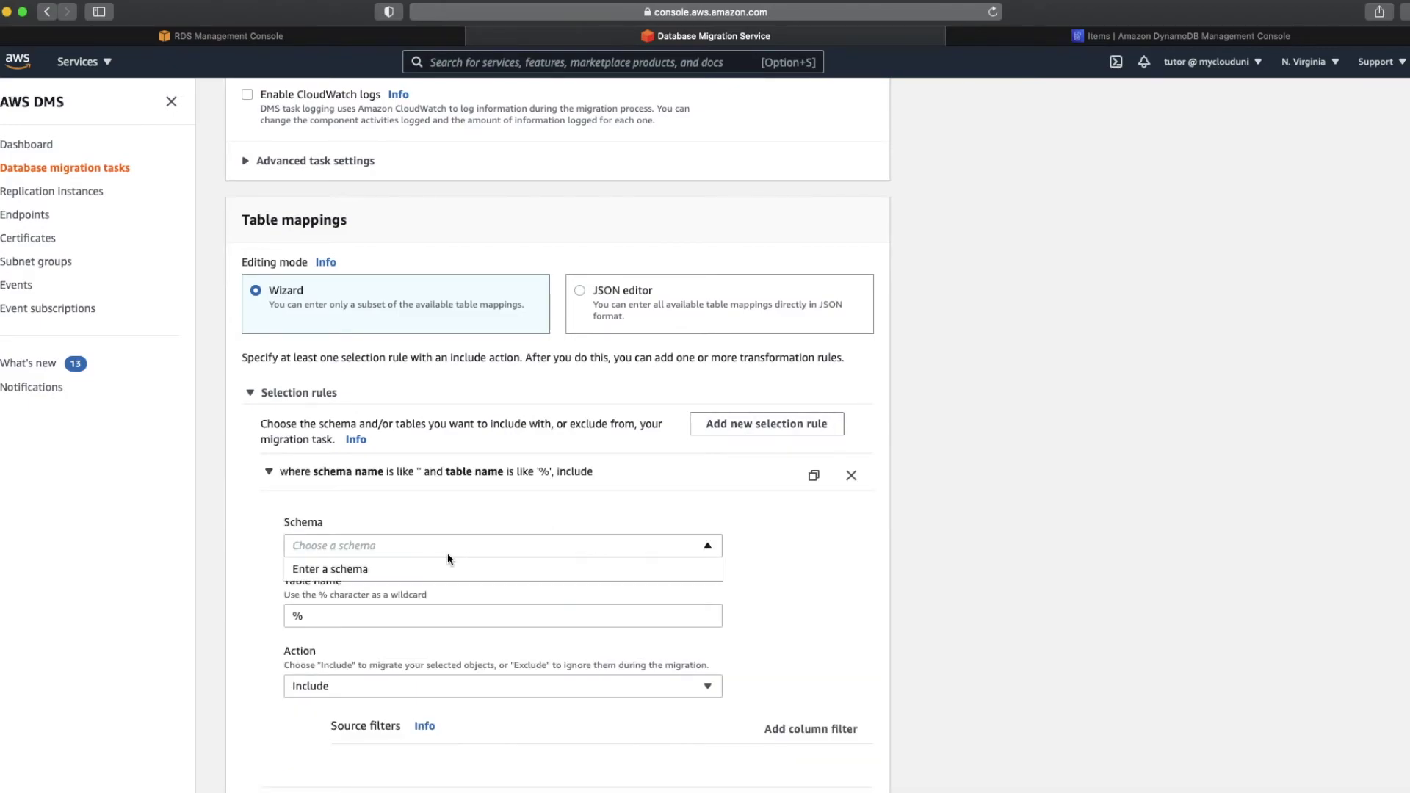
pyautogui.click(439, 570)
pyautogui.doubleClick(333, 617)
pyautogui.write('mySchema')
pyautogui.scroll(-5, 400, 609)
pyautogui.doubleClick(332, 502)
pyautogui.write('emp')
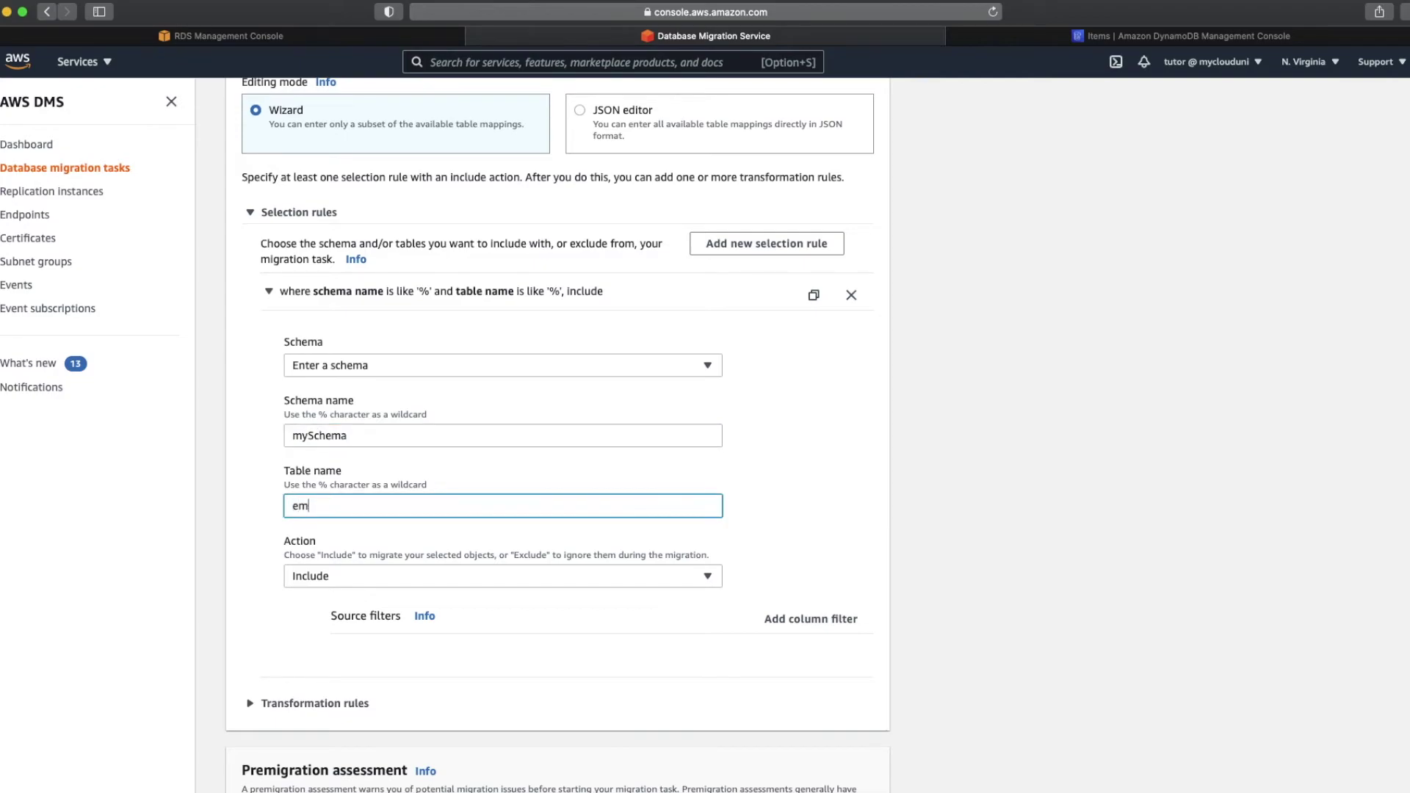
# - Correct the table name in the selection rule to emp, rejecting the autocorrect suggestion
pyautogui.click(510, 541)
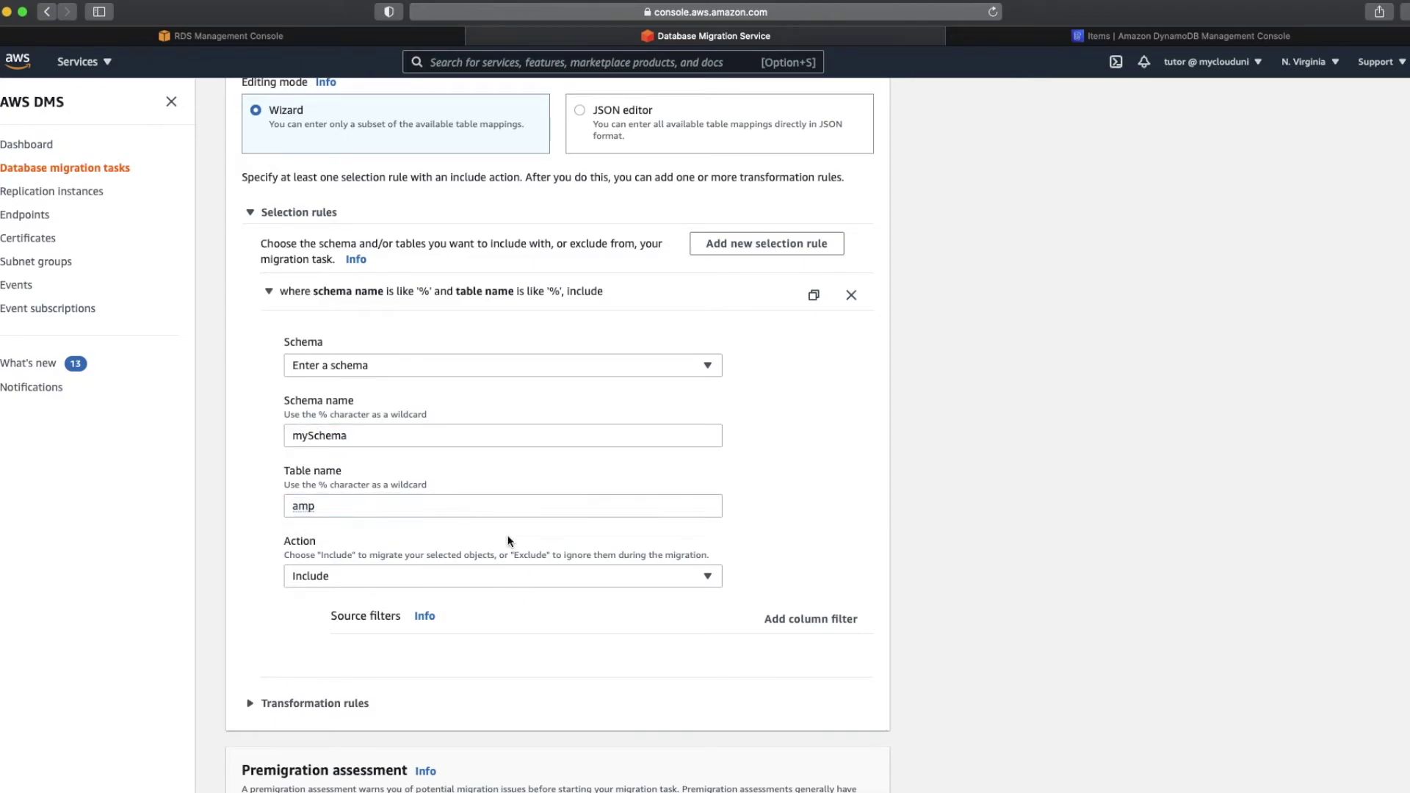
pyautogui.doubleClick(383, 507)
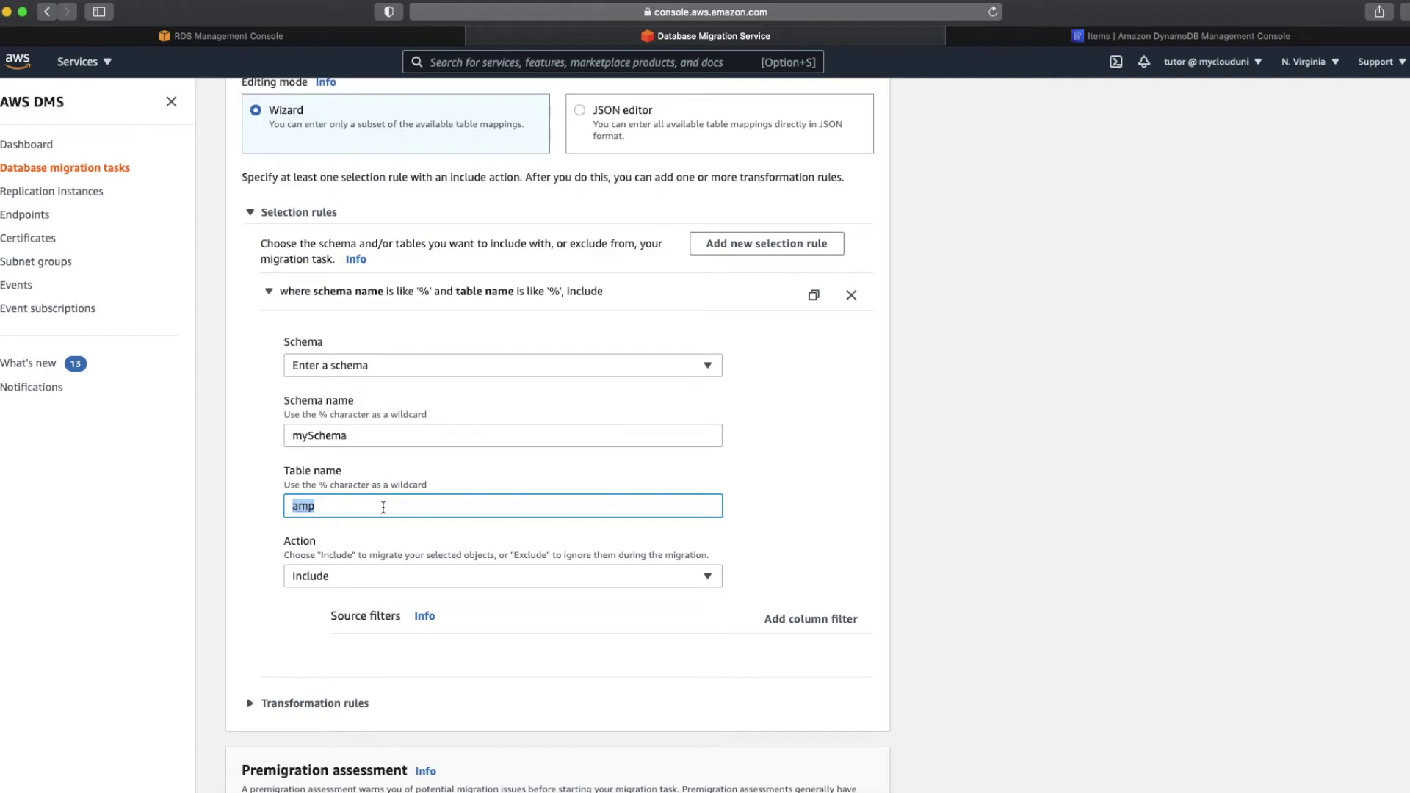
pyautogui.write('emp')
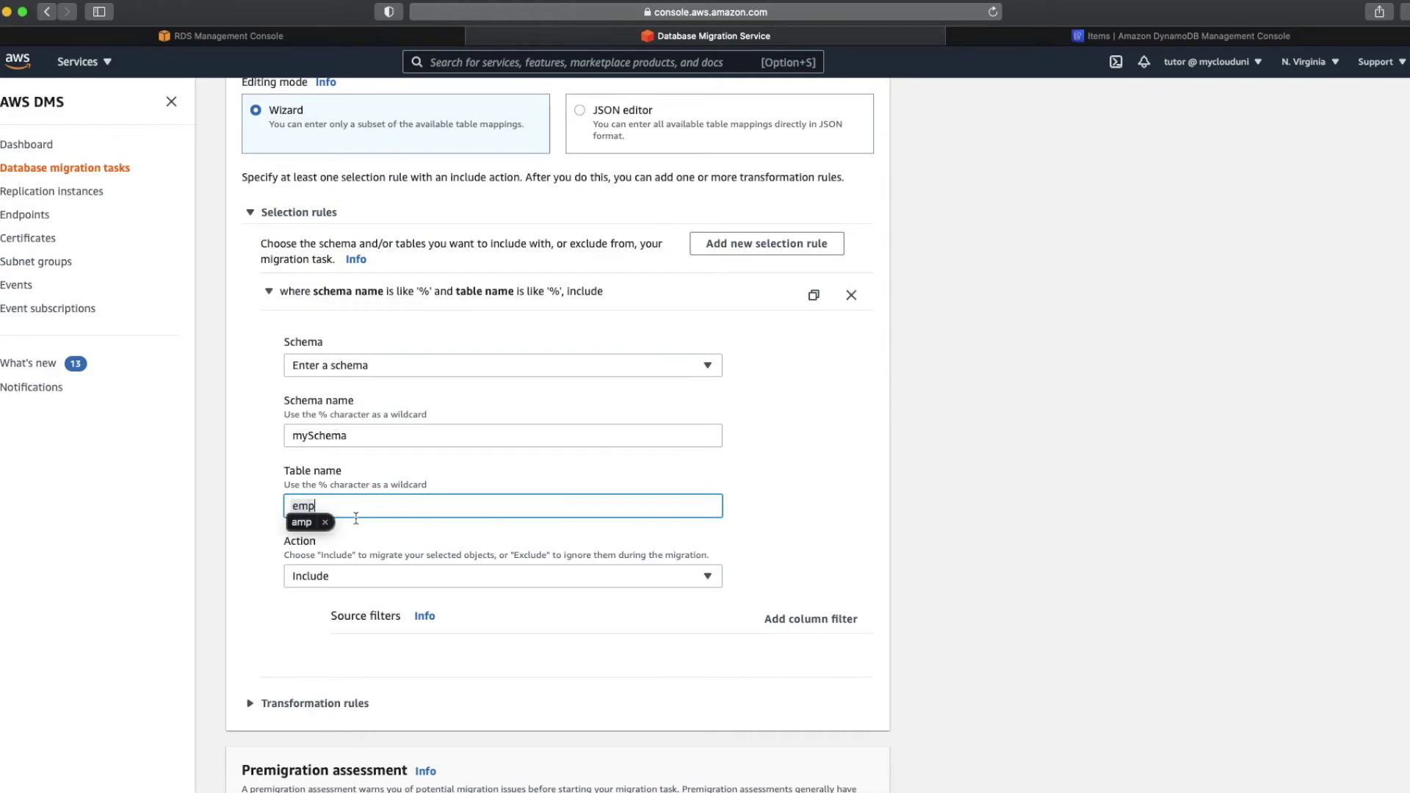
pyautogui.click(325, 521)
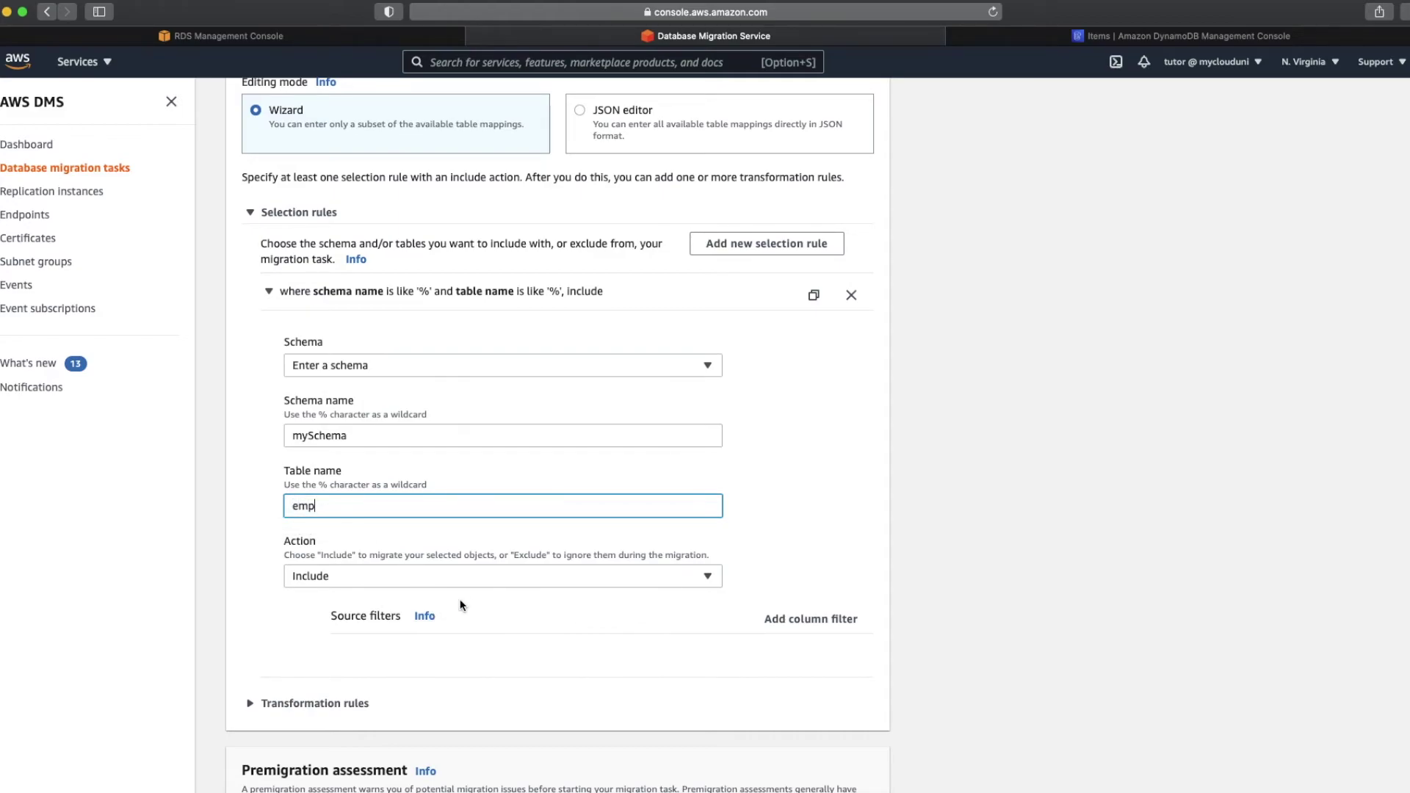
# - Expand the transformation rules without adding any, and create the migration task with Automatically on create as the start option
pyautogui.scroll(-3, 484, 596)
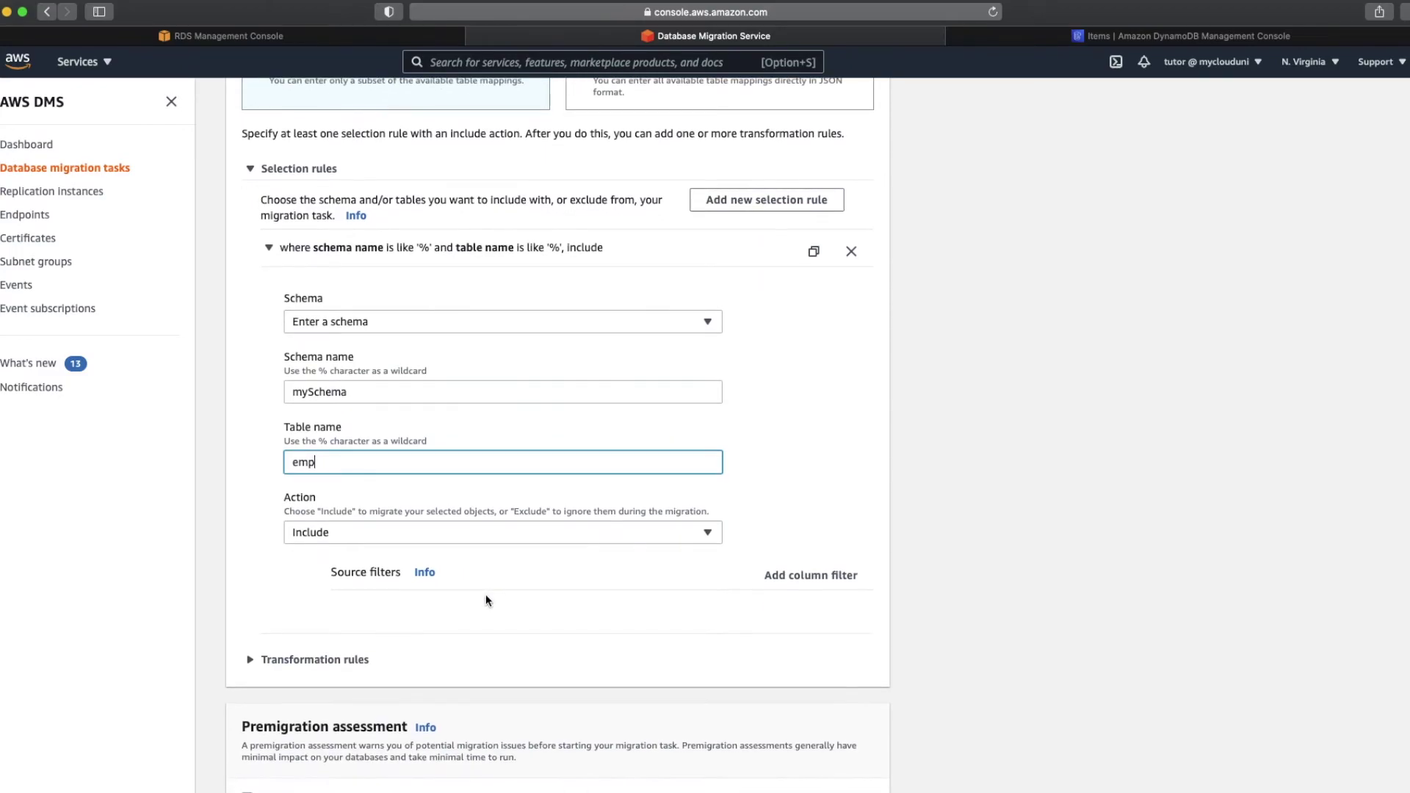
pyautogui.scroll(-2, 487, 599)
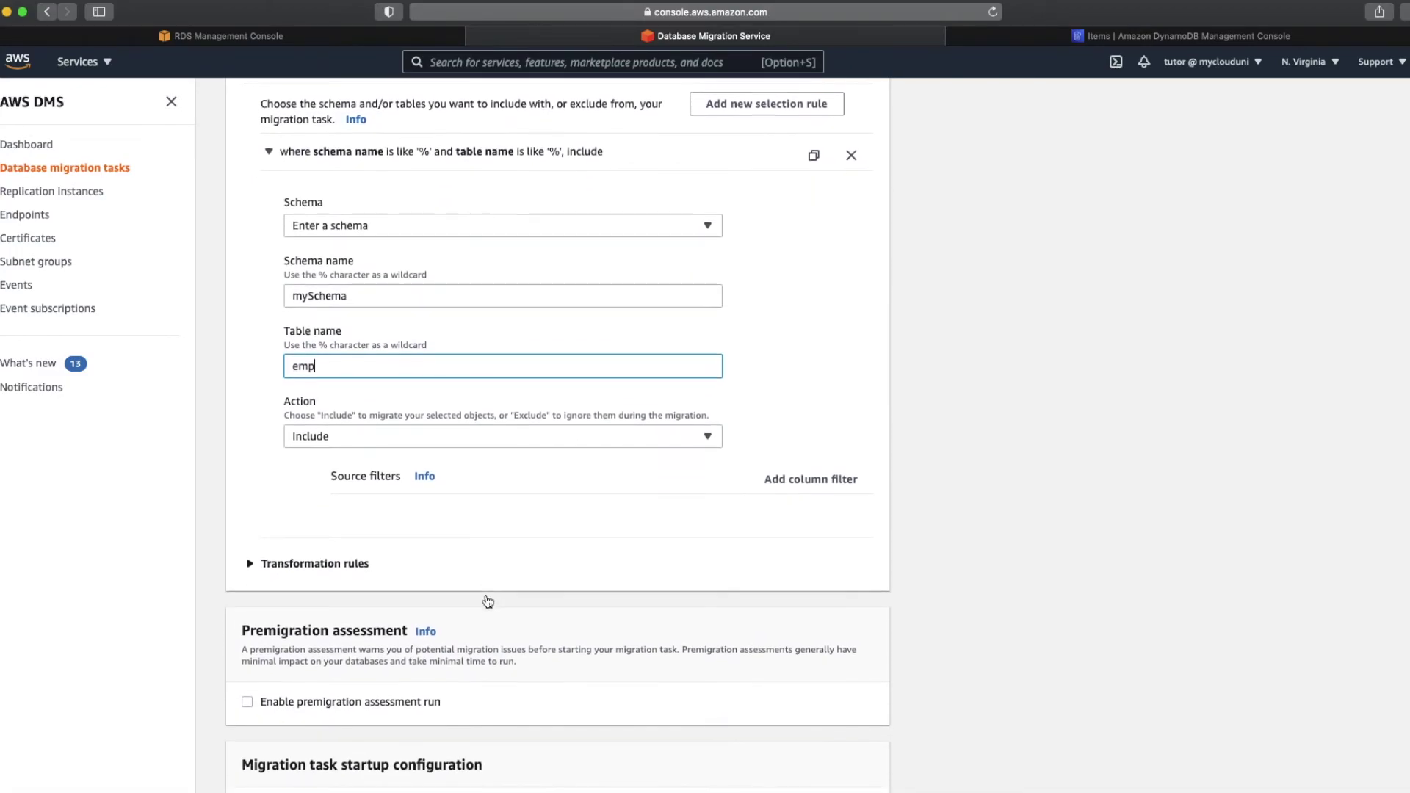
pyautogui.click(379, 571)
pyautogui.scroll(-3, 379, 569)
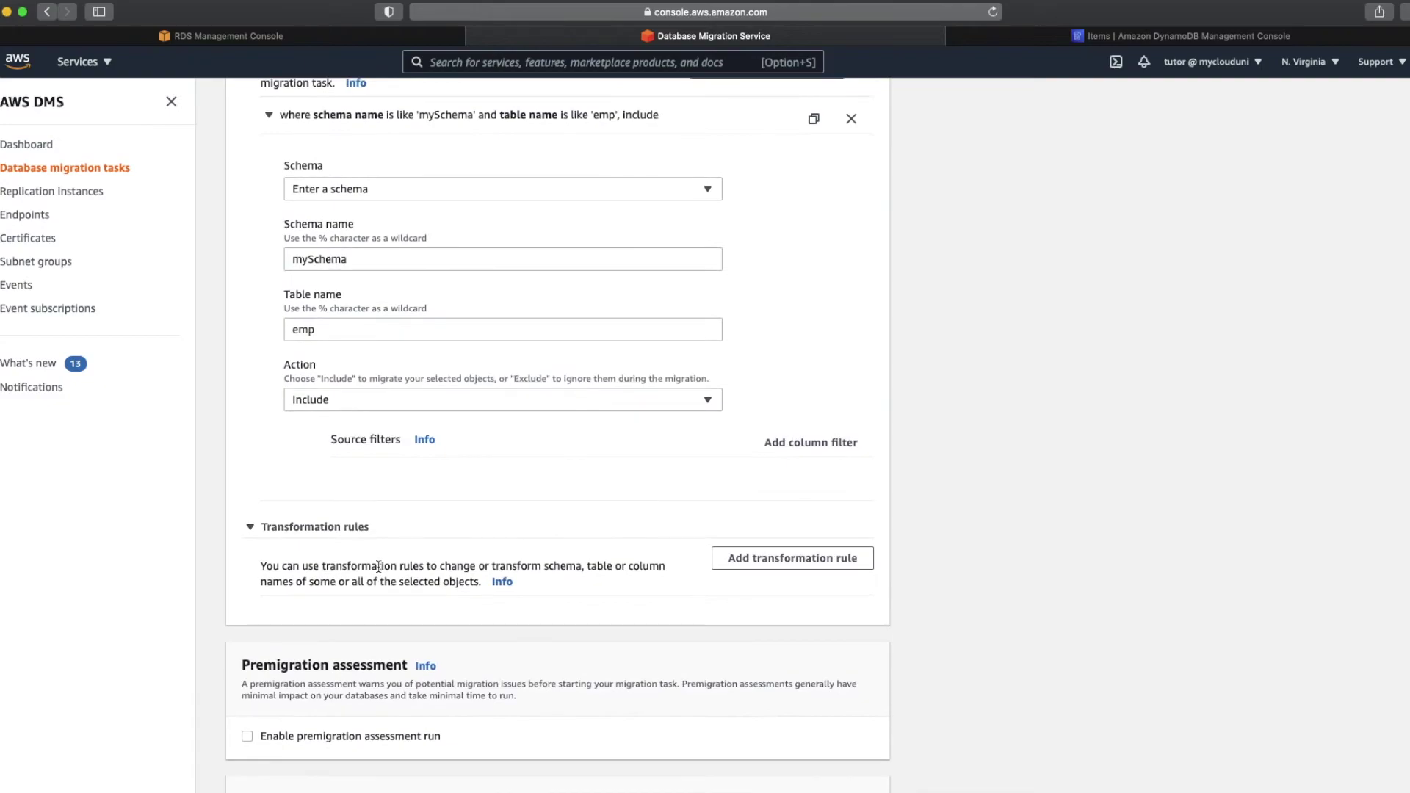
pyautogui.scroll(-5, 378, 566)
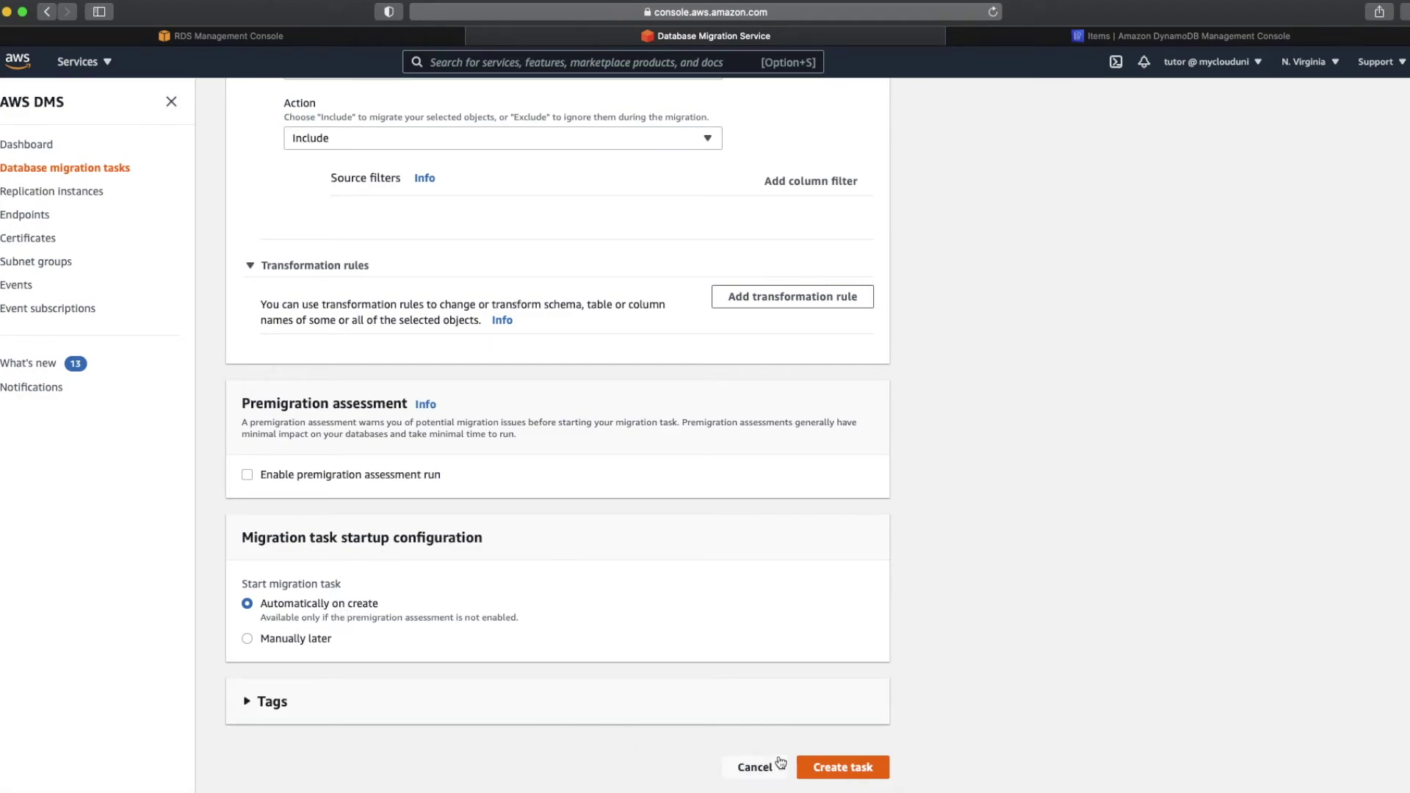
pyautogui.click(832, 768)
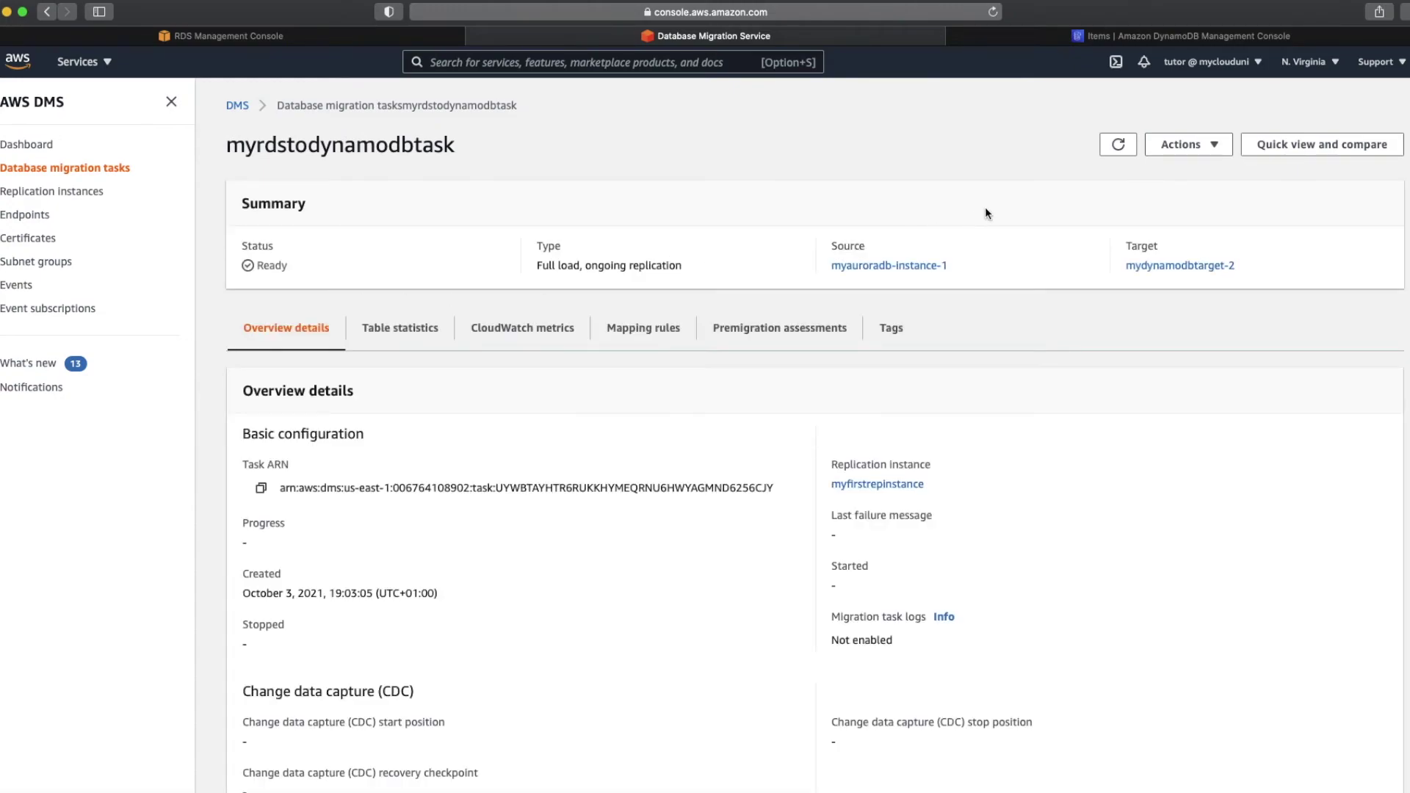
# - Start the myrdstodynamodbtask migration task with Restart/Resume and refresh its status
pyautogui.click(1186, 151)
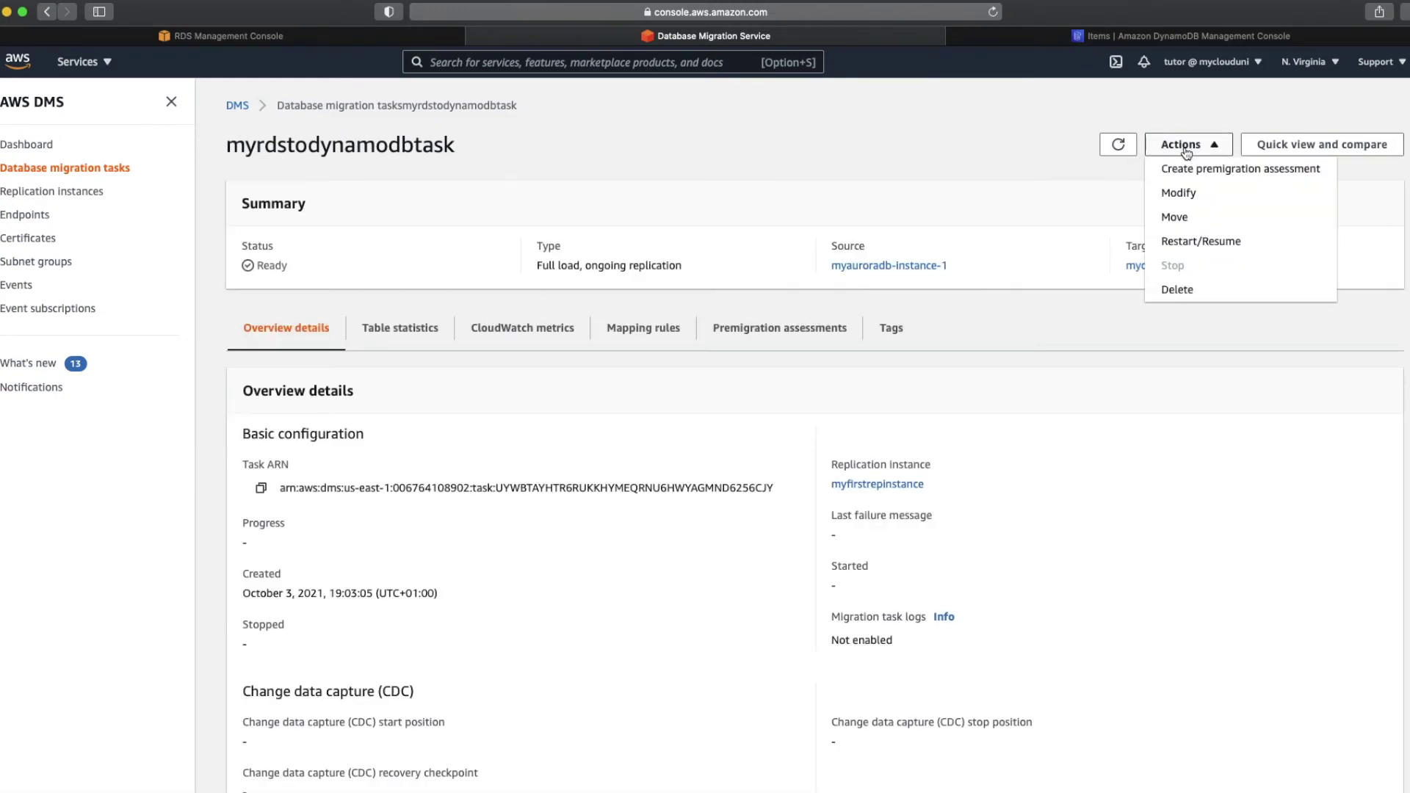
pyautogui.click(1191, 241)
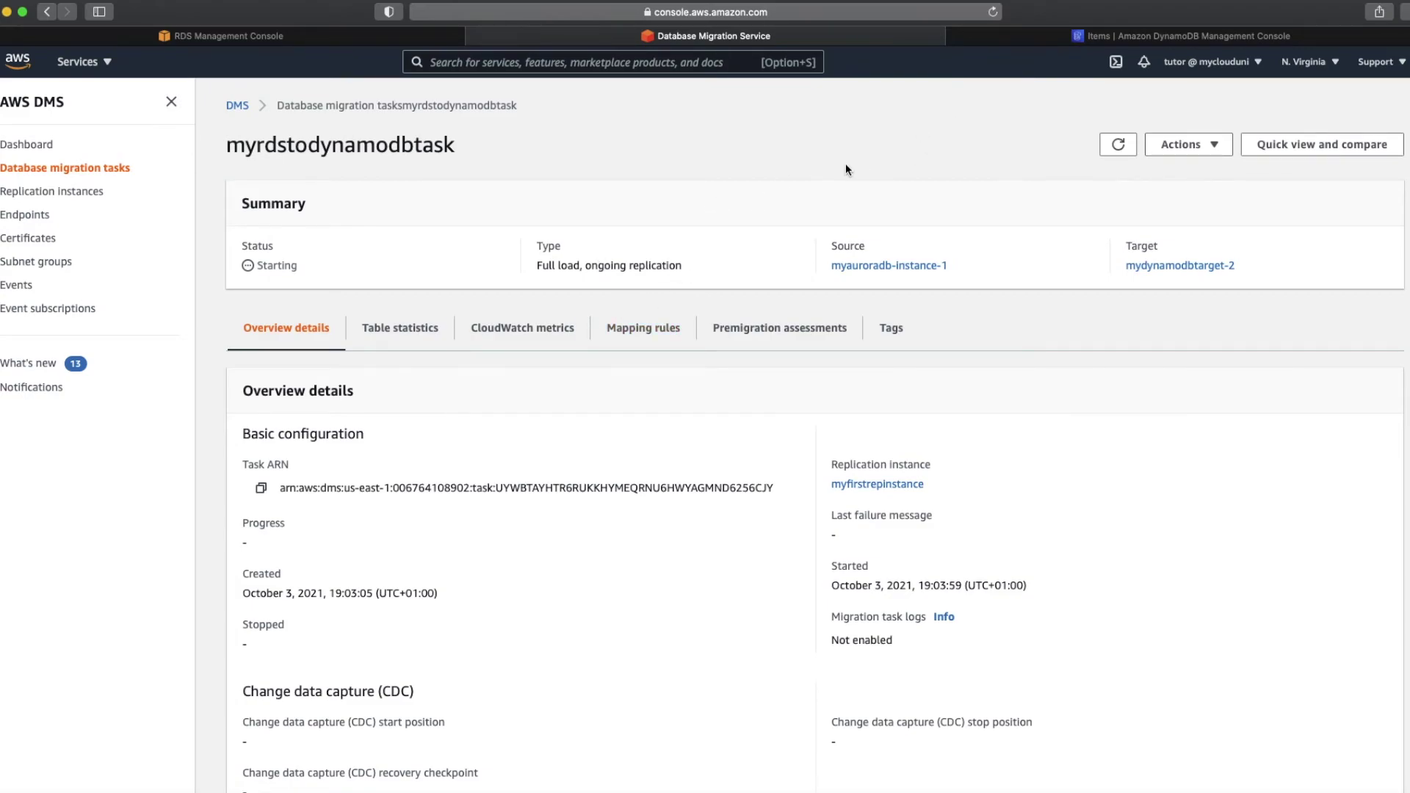
pyautogui.click(1113, 150)
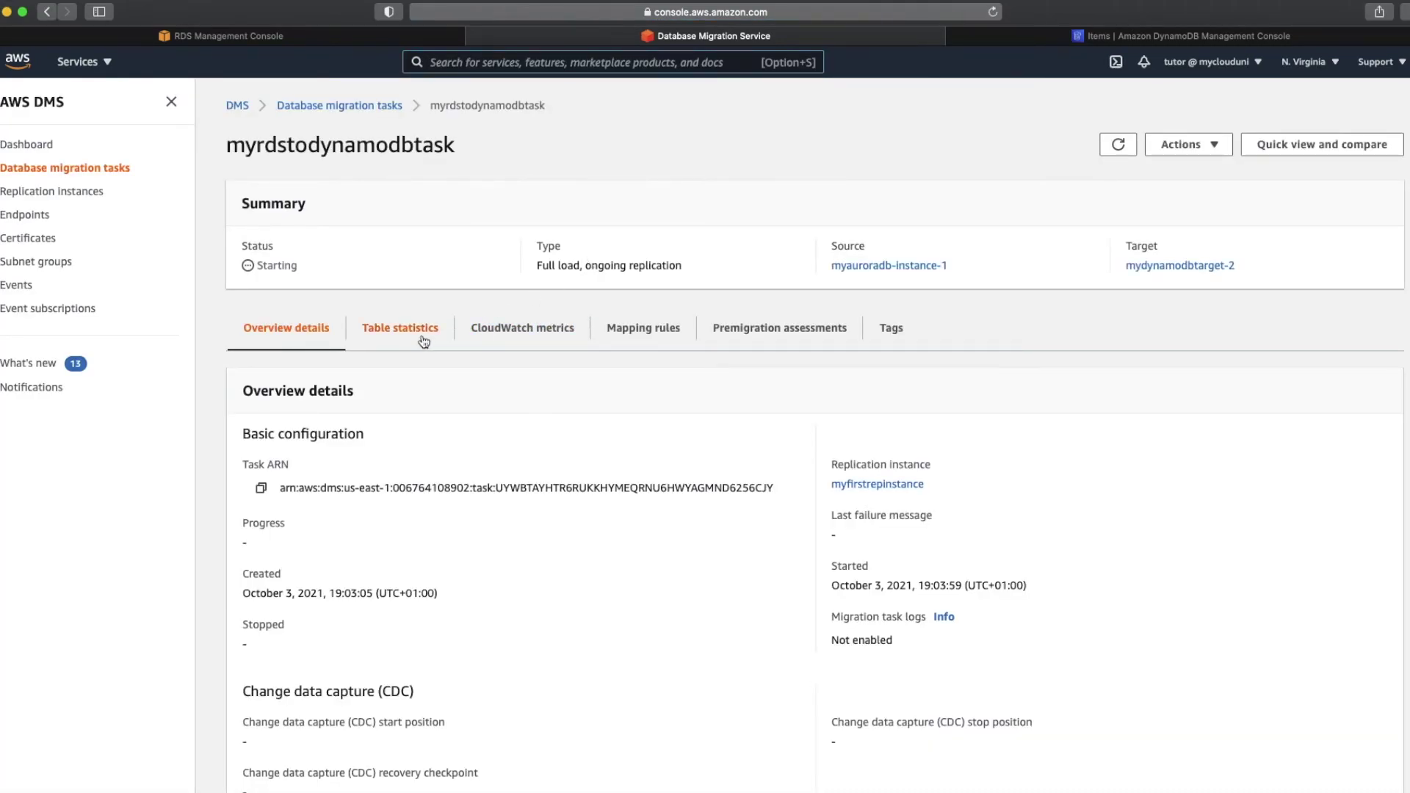
# - Check the table statistics of the migration task, refreshing the task page while it starts
pyautogui.click(420, 337)
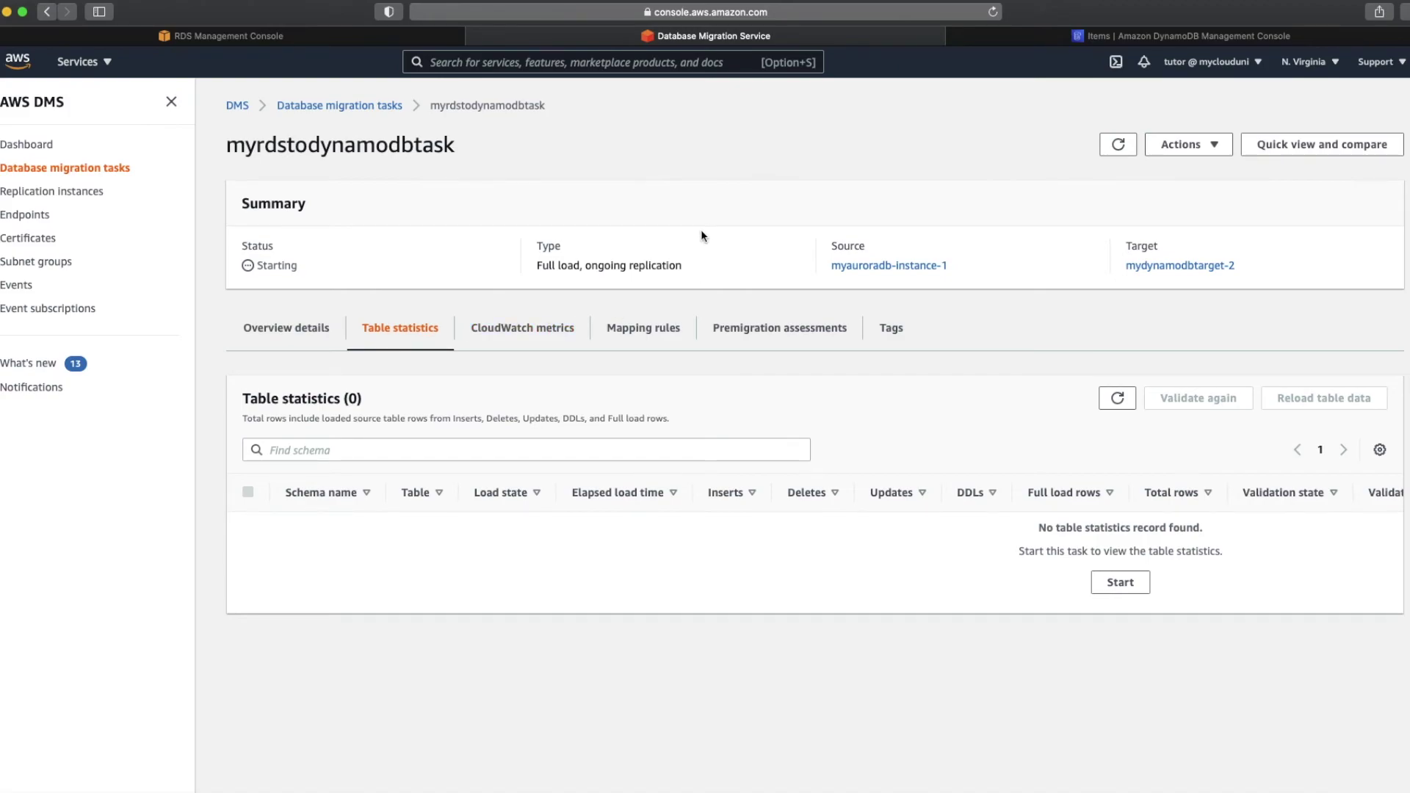
pyautogui.click(1117, 400)
pyautogui.click(1116, 147)
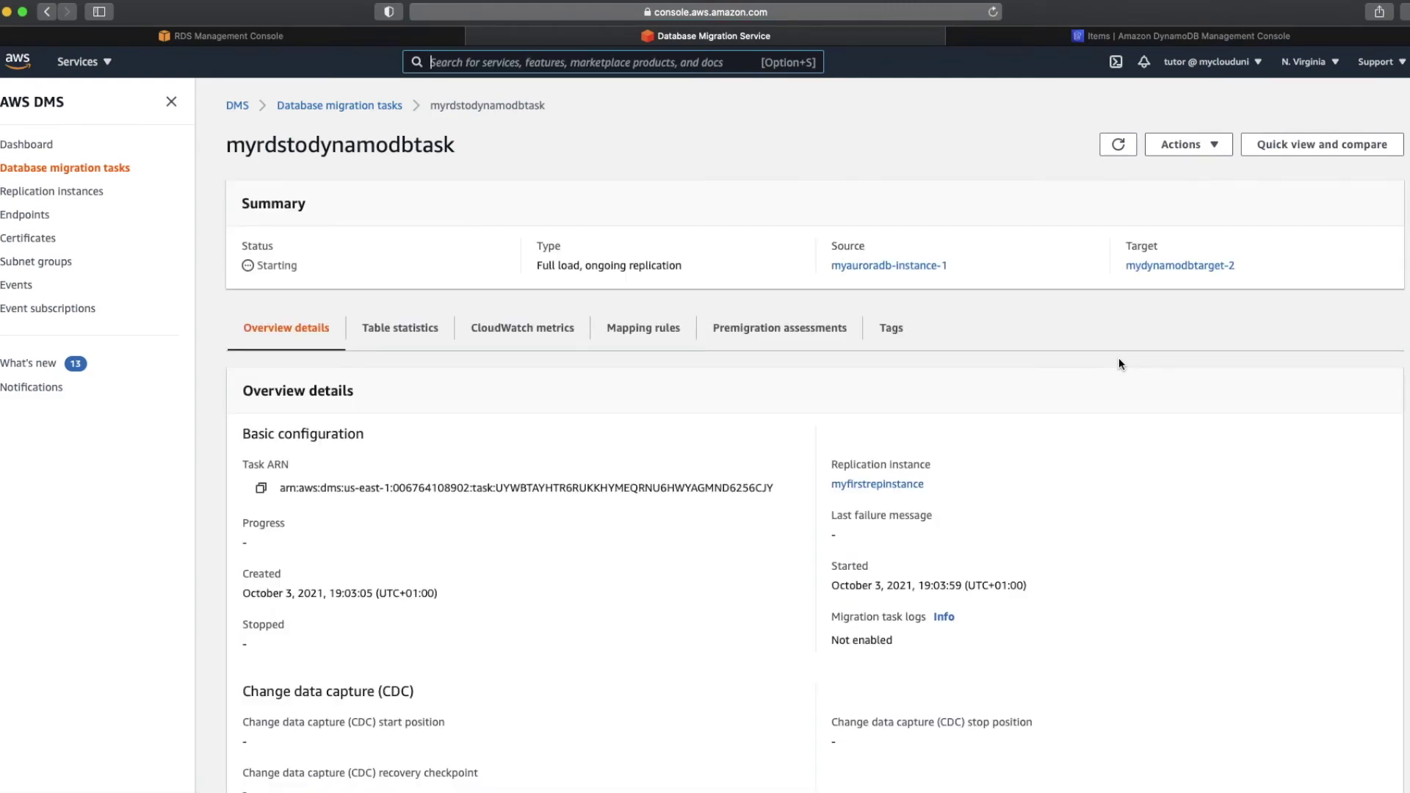
pyautogui.click(430, 325)
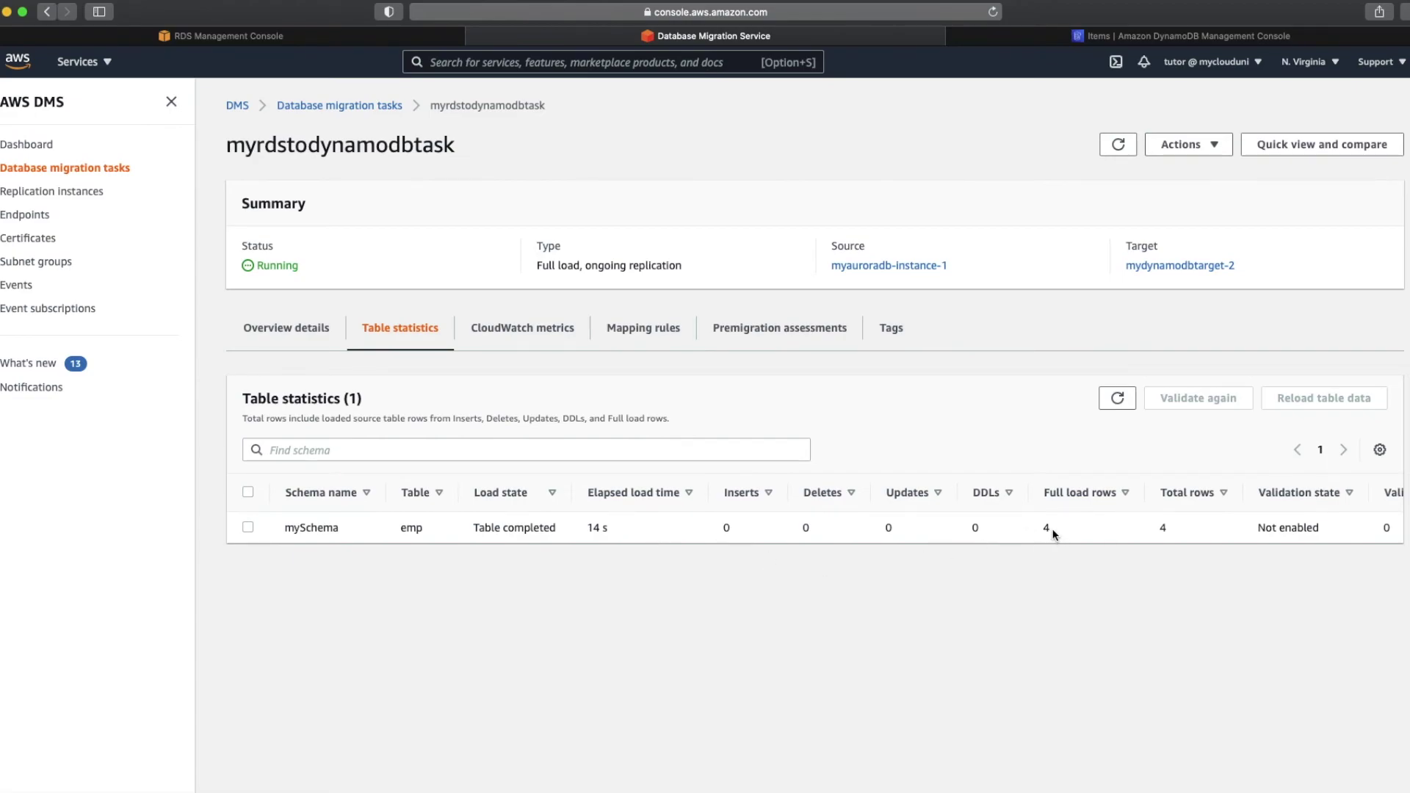
# - Switch to the DynamoDB console and run a scan of the emp table to view the migrated items
pyautogui.click(1118, 37)
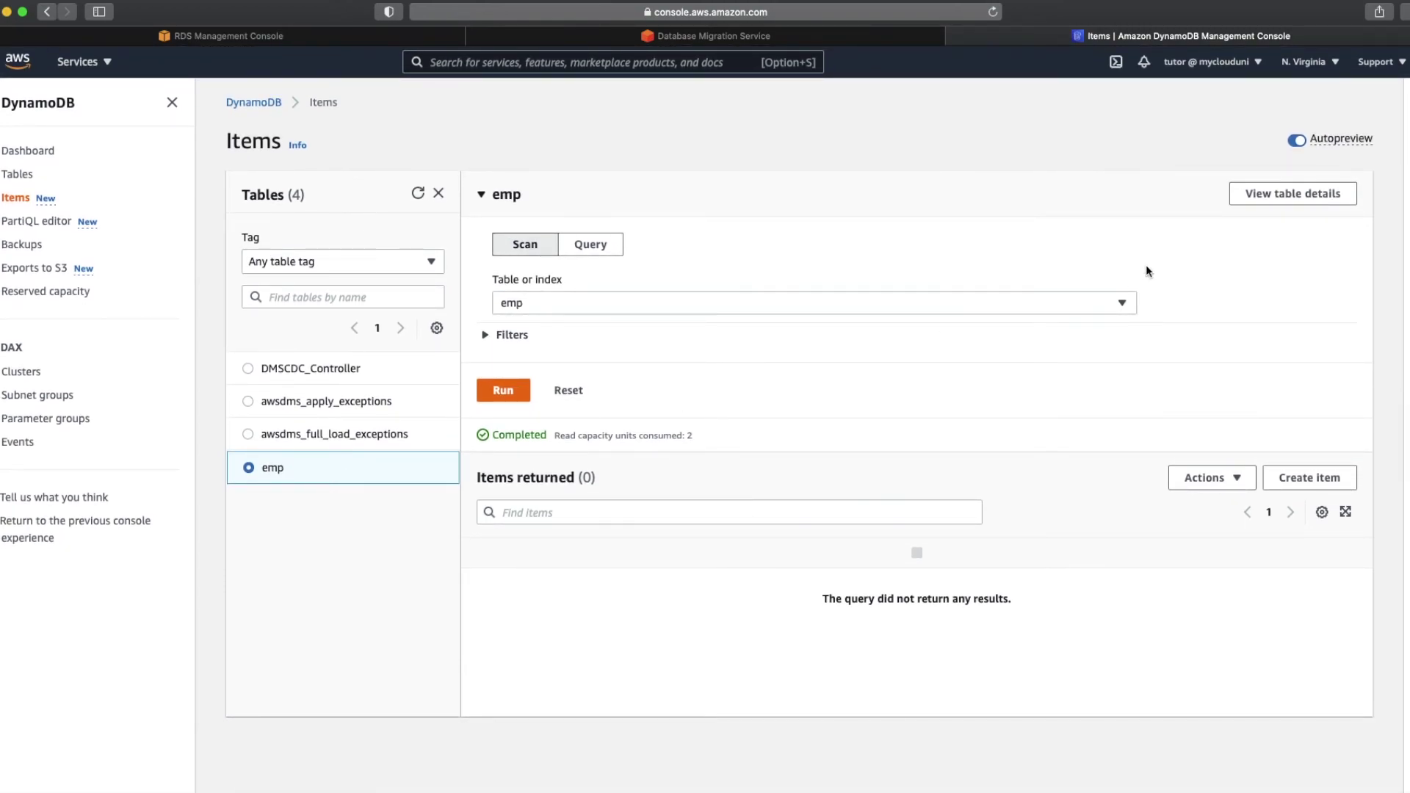
pyautogui.click(503, 390)
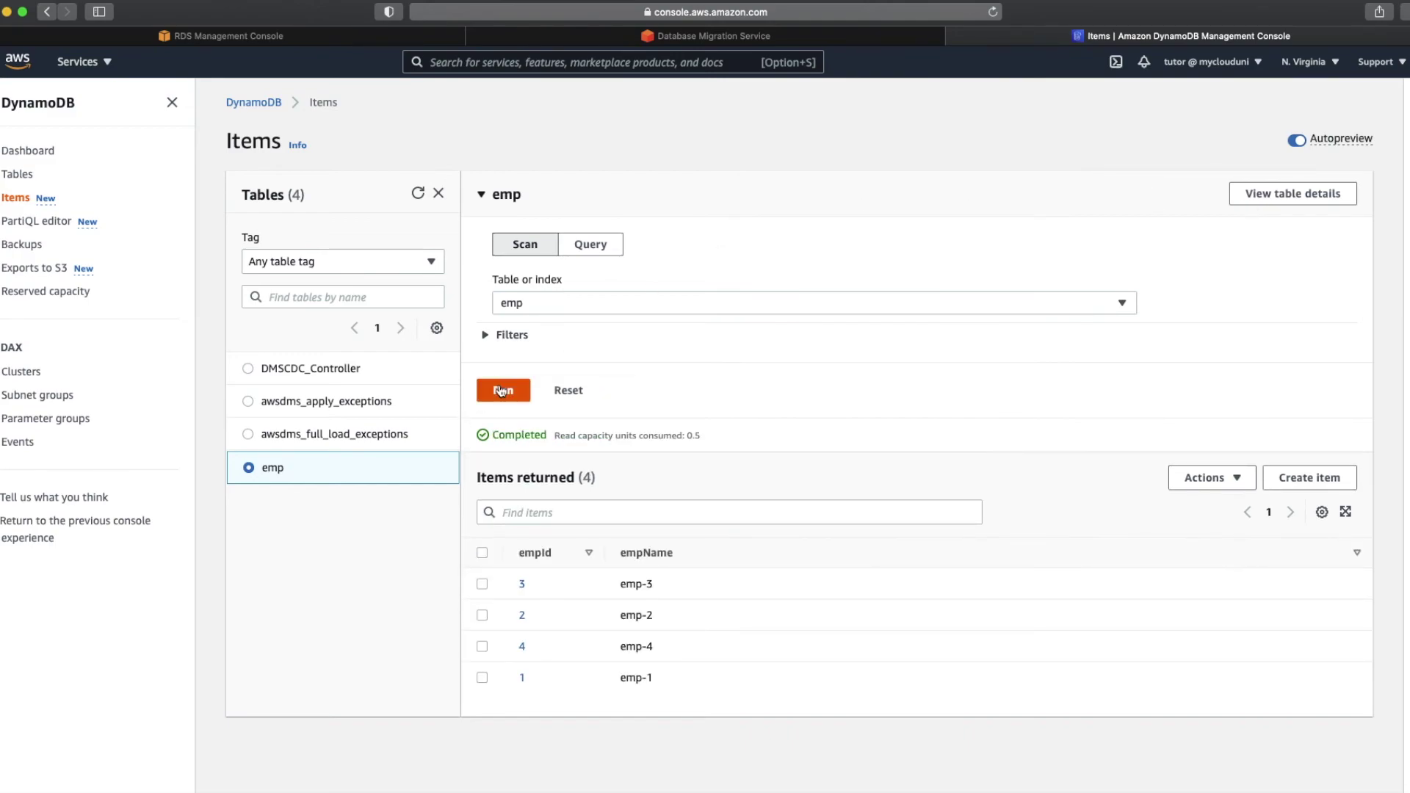
pyautogui.scroll(-1, 669, 558)
# - Switch to Sqlectron and add use mySchema; and insert into emp values(5, 'emp-5'); below the select query
pyautogui.press('super+Tab')
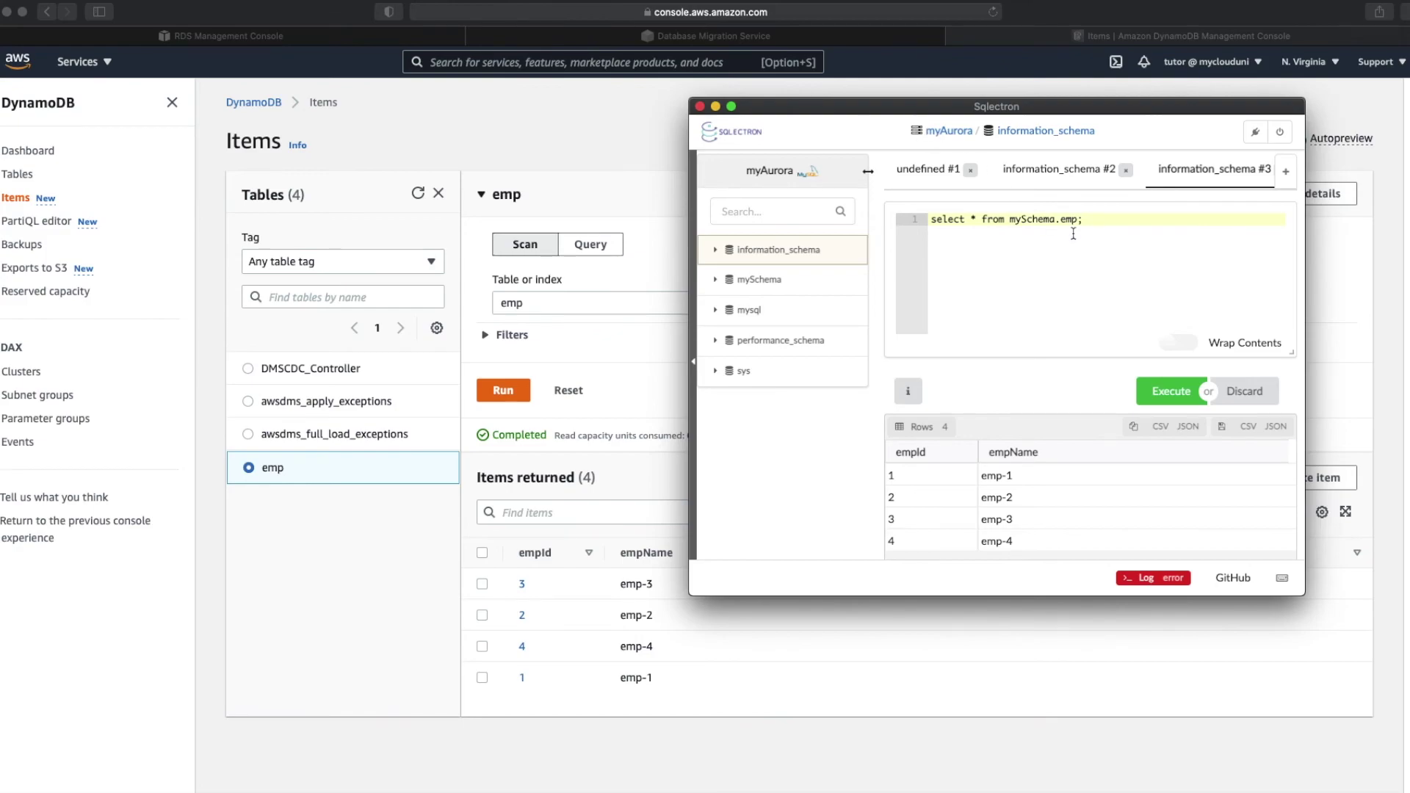
pyautogui.press('Return')
pyautogui.press('Return')
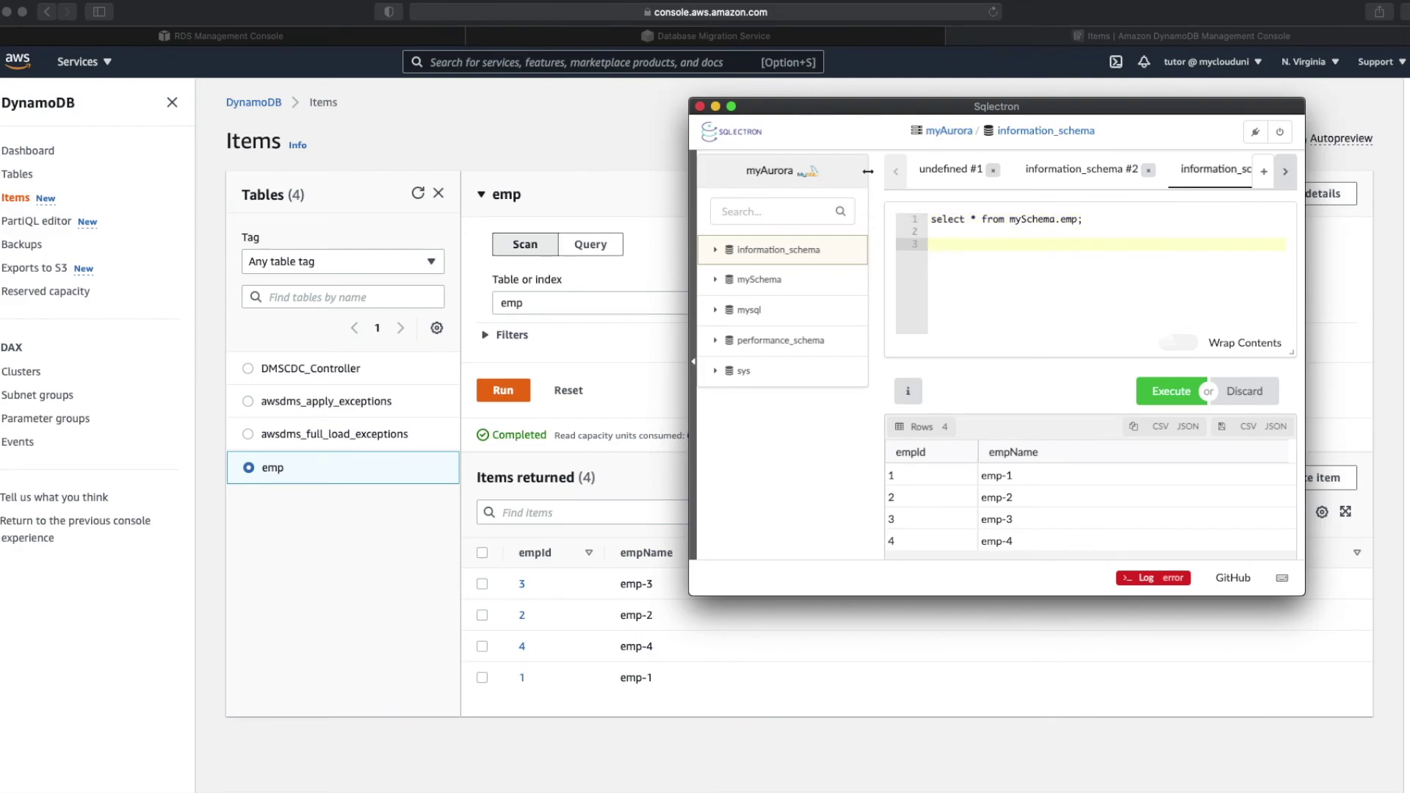
pyautogui.write("insert into emp values(5, 'emp-5')")
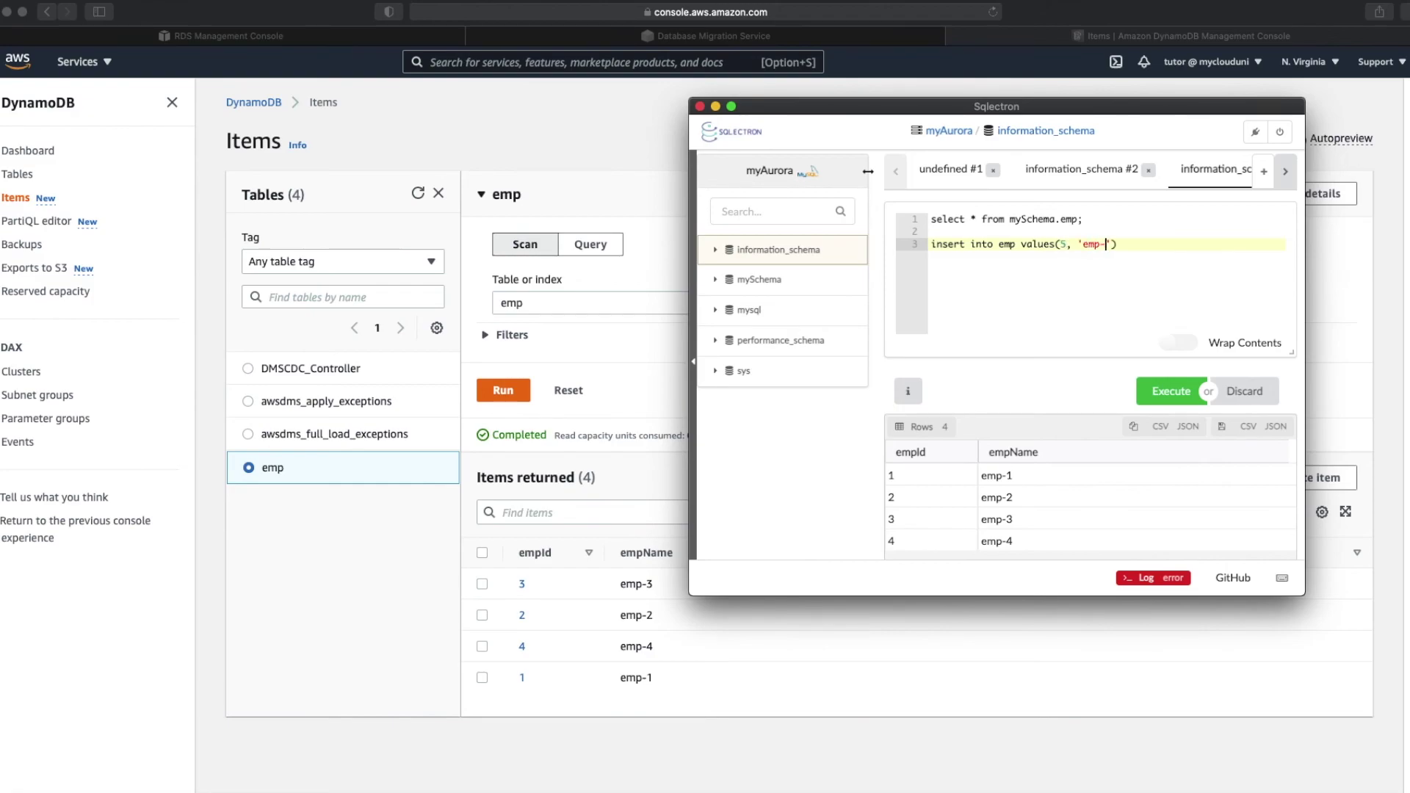
pyautogui.write(';')
pyautogui.press('super+Left')
pyautogui.press('Return')
pyautogui.press('Up')
pyautogui.write('use mySchema;')
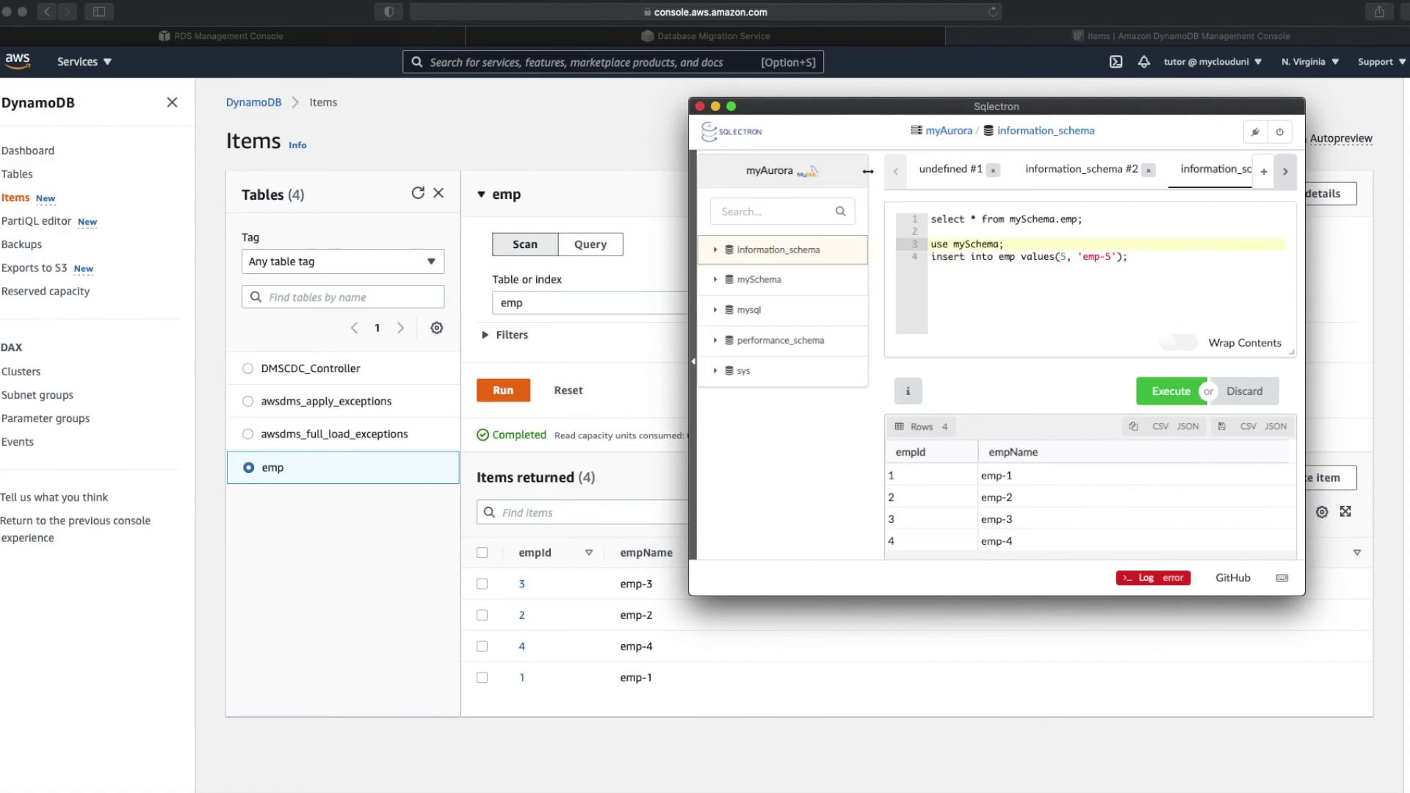
# - Add a second insert statement below the first: insert into emp values(6, 'emp=6');
pyautogui.press('Down')
pyautogui.press('super+Right')
pyautogui.press('Return')
pyautogui.write('inser')
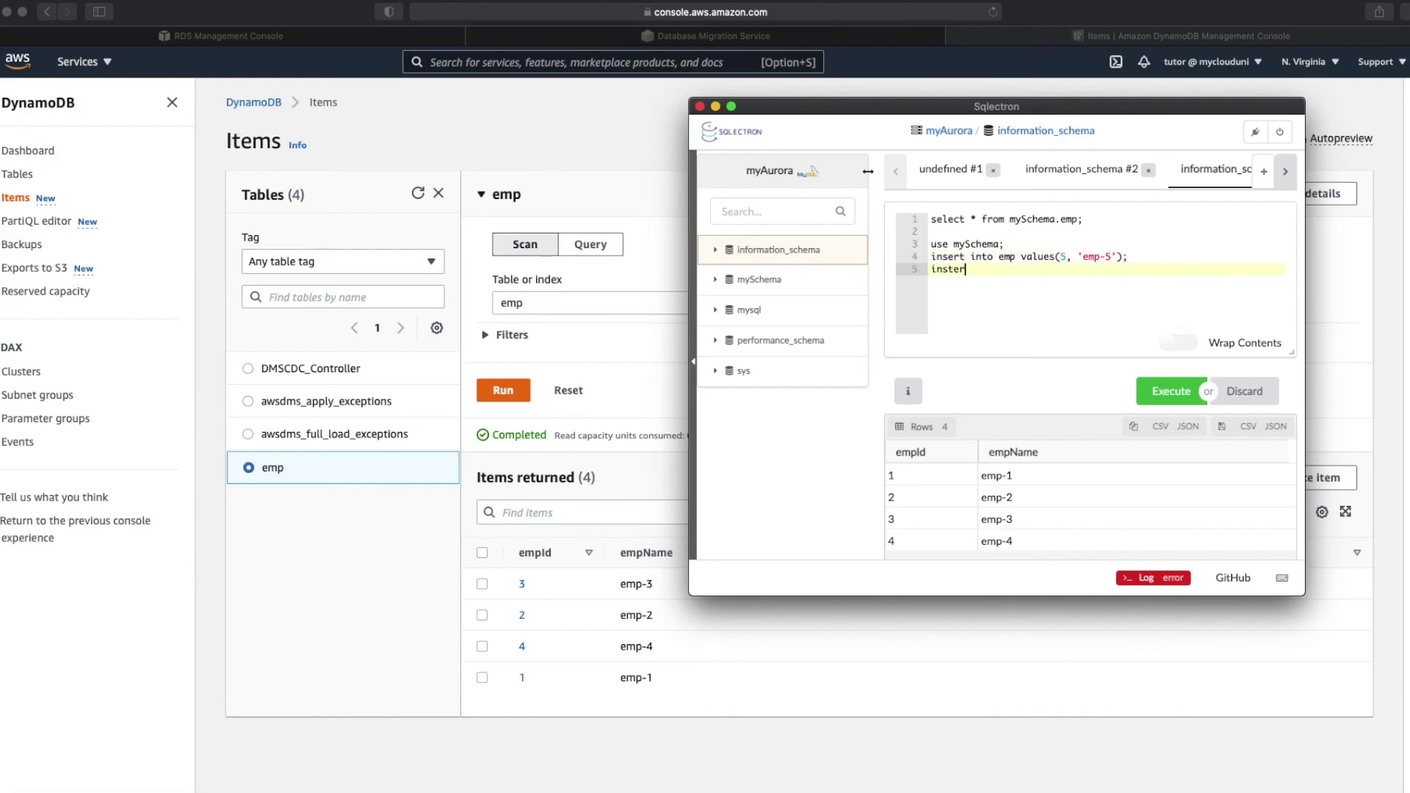
pyautogui.write('t into emo')
pyautogui.press('BackSpace')
pyautogui.write("p values(6, 'emp-6');")
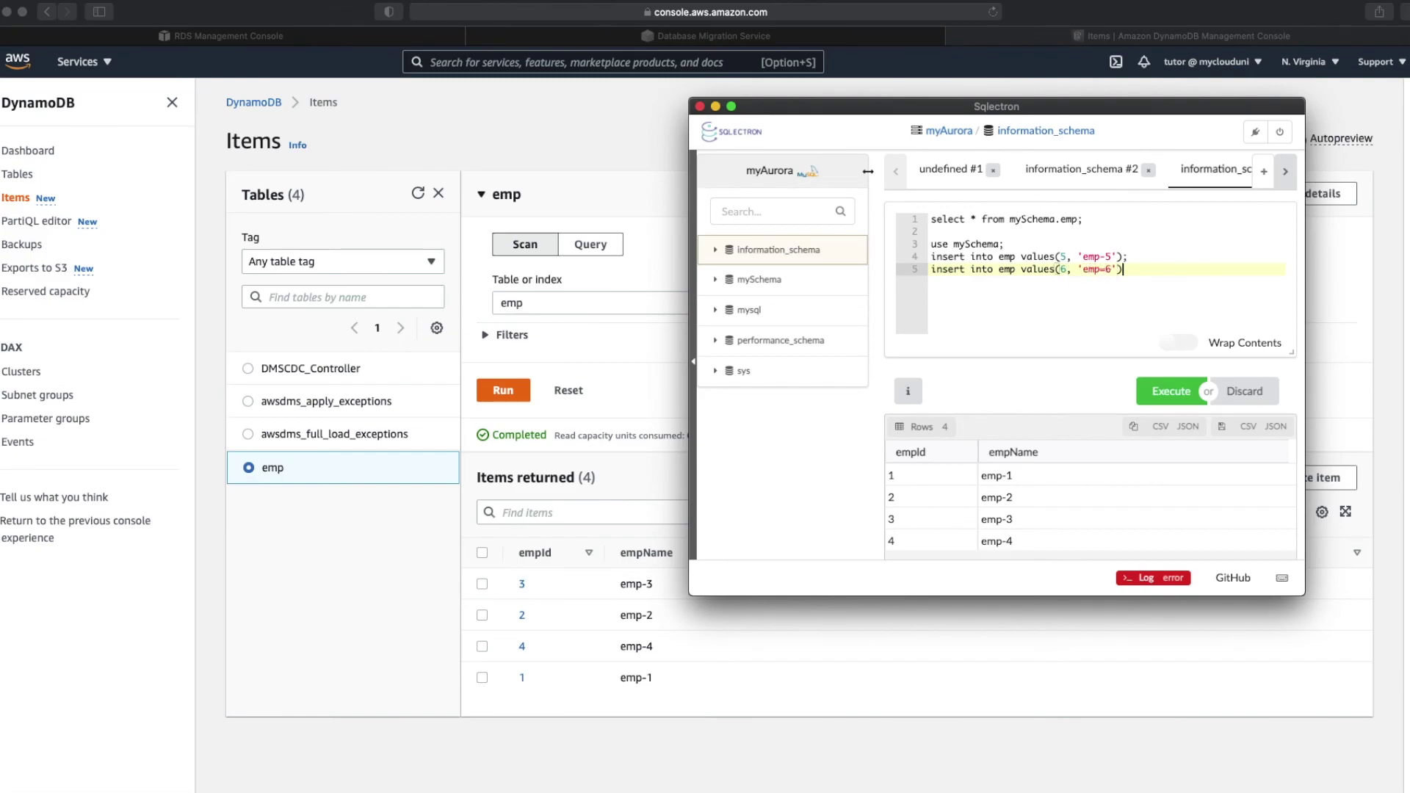
# - Execute only the use mySchema statement and the two insert statements
pyautogui.hotkey('shift', 'Up')
pyautogui.hotkey('shift', 'Up')
pyautogui.hotkey('shift', 'Up')
pyautogui.hotkey('shift', 'Down')
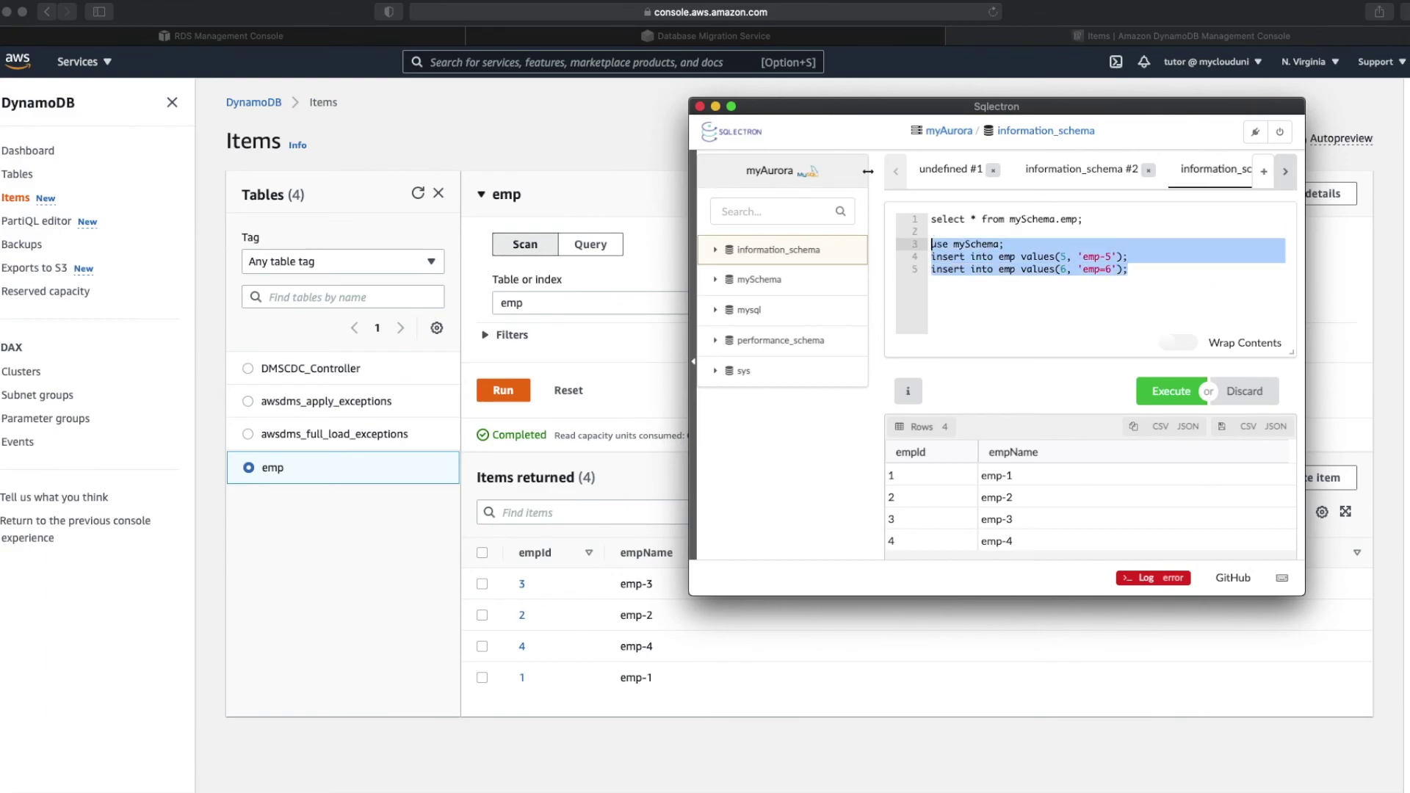
pyautogui.click(1178, 393)
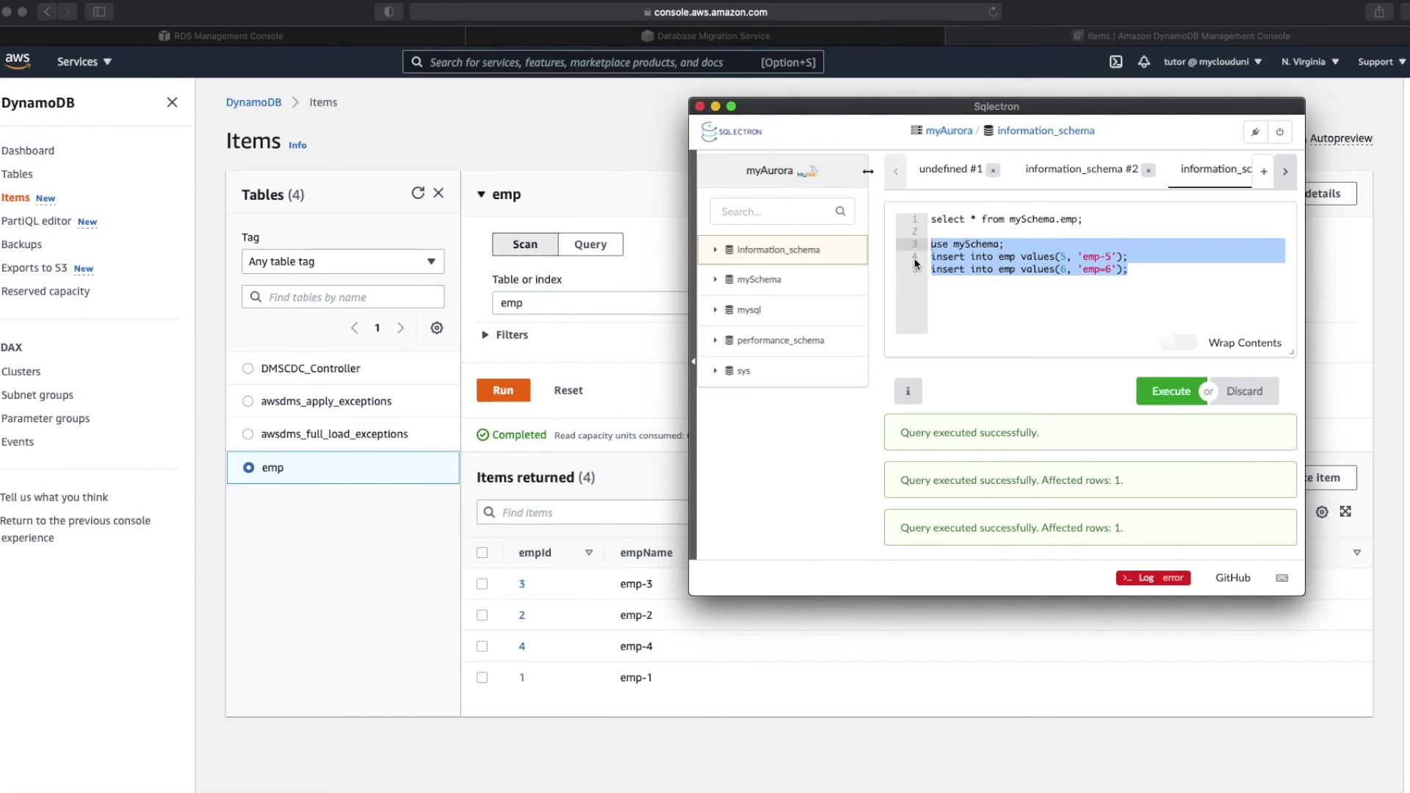
# - Rescan the emp table in DynamoDB, and refresh the migration task's table statistics in AWS DMS
pyautogui.click(1109, 37)
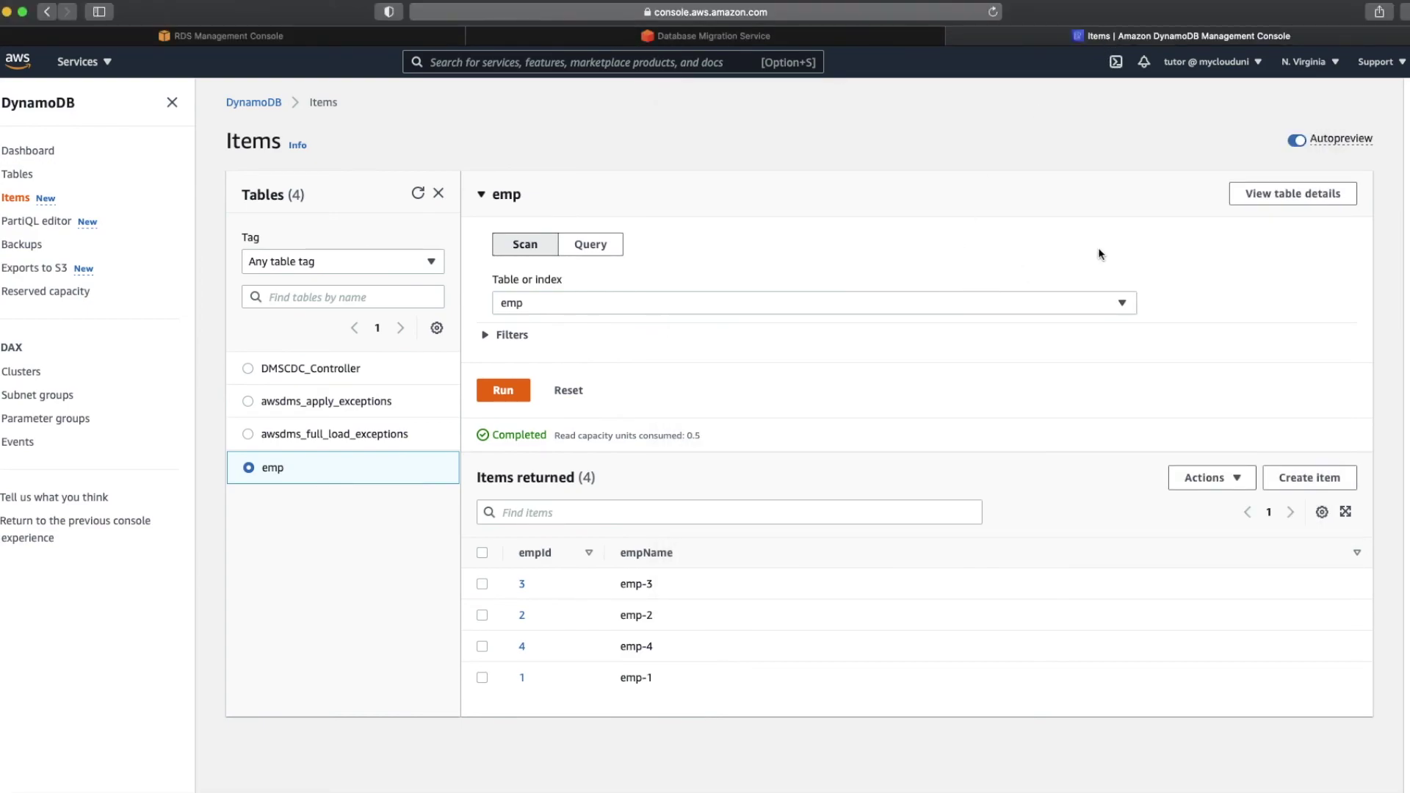
pyautogui.click(515, 394)
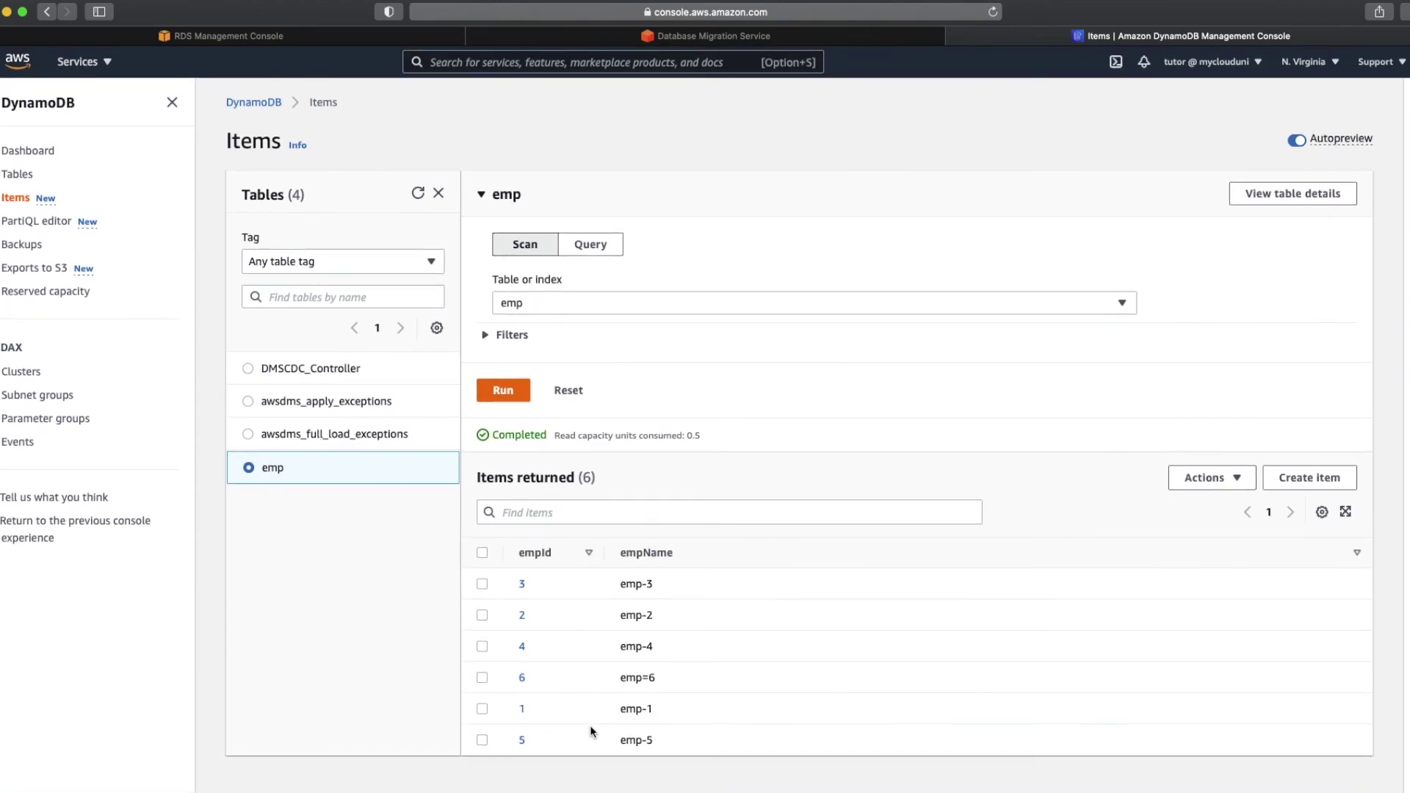
pyautogui.click(750, 40)
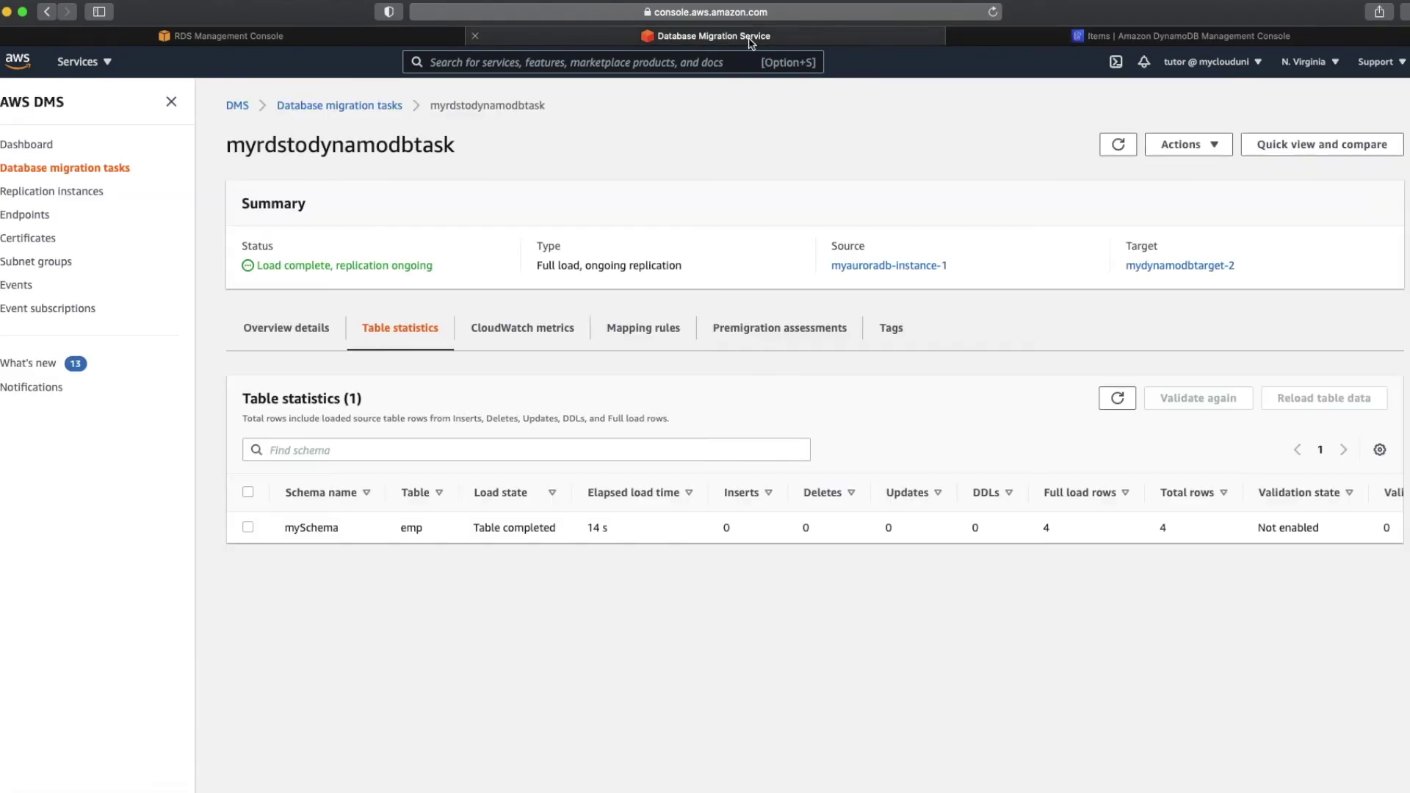
pyautogui.click(1117, 397)
# - Return to Sqlectron, add the statement delete from emp where empId<6; below the inserts, and execute only that statement
pyautogui.moveTo(536, 790)
pyautogui.click(698, 790)
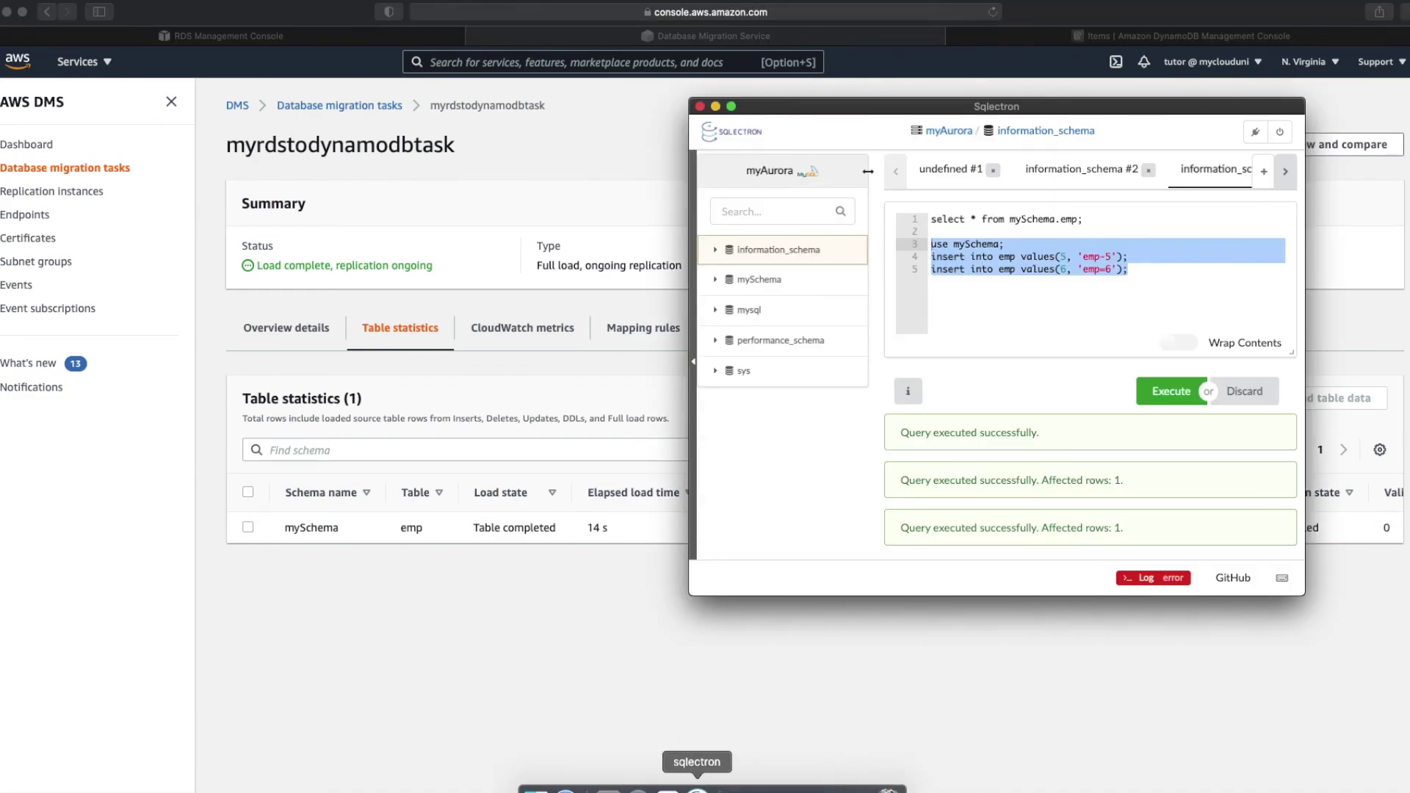
pyautogui.click(1183, 292)
pyautogui.press('Return')
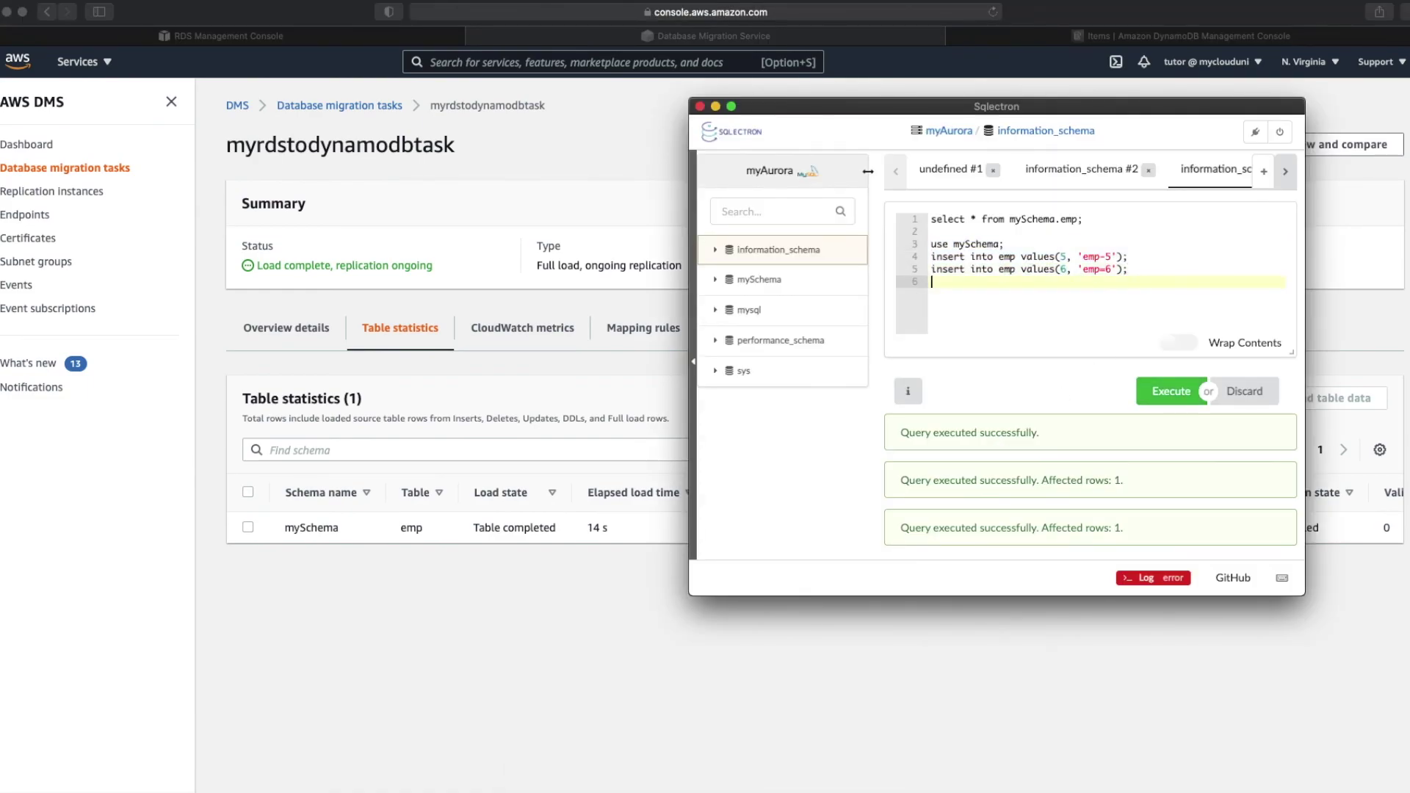
pyautogui.press('Return')
pyautogui.write('delete from emp ')
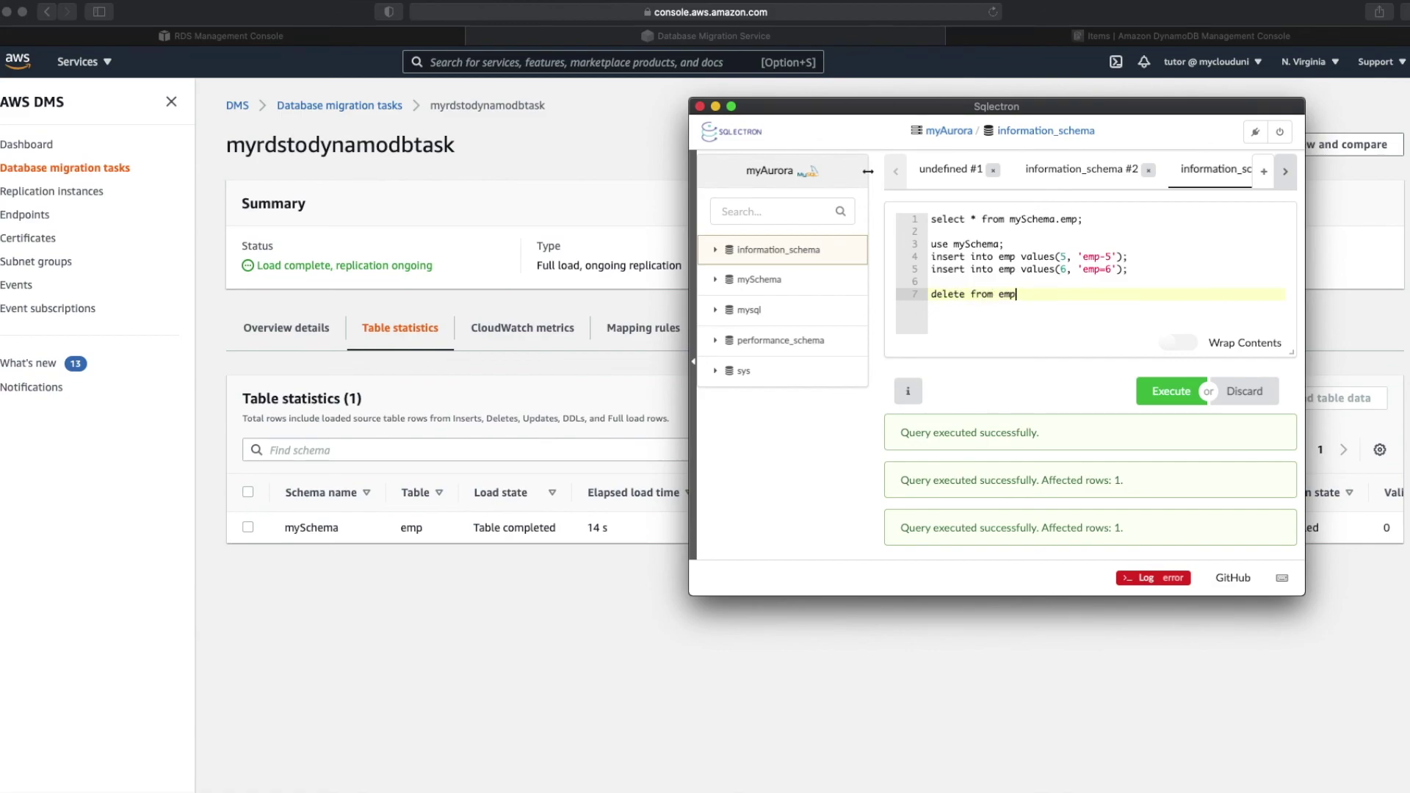
pyautogui.write('where empId<6;')
pyautogui.hotkey('shift', 'Up')
pyautogui.click(1171, 391)
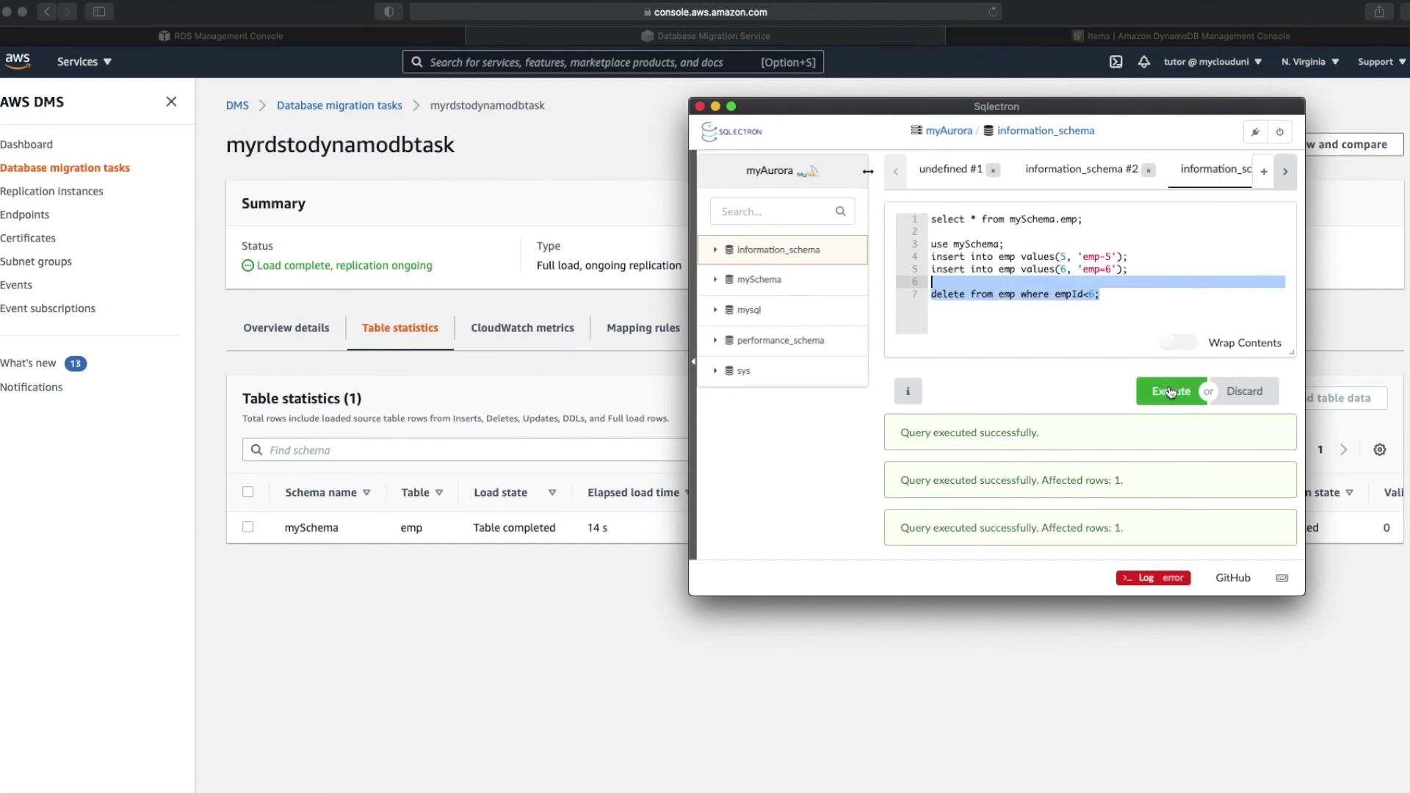
pyautogui.click(1113, 307)
# - Switch back to the DynamoDB console and rescan the emp table to check the replicated deletions
pyautogui.click(1094, 35)
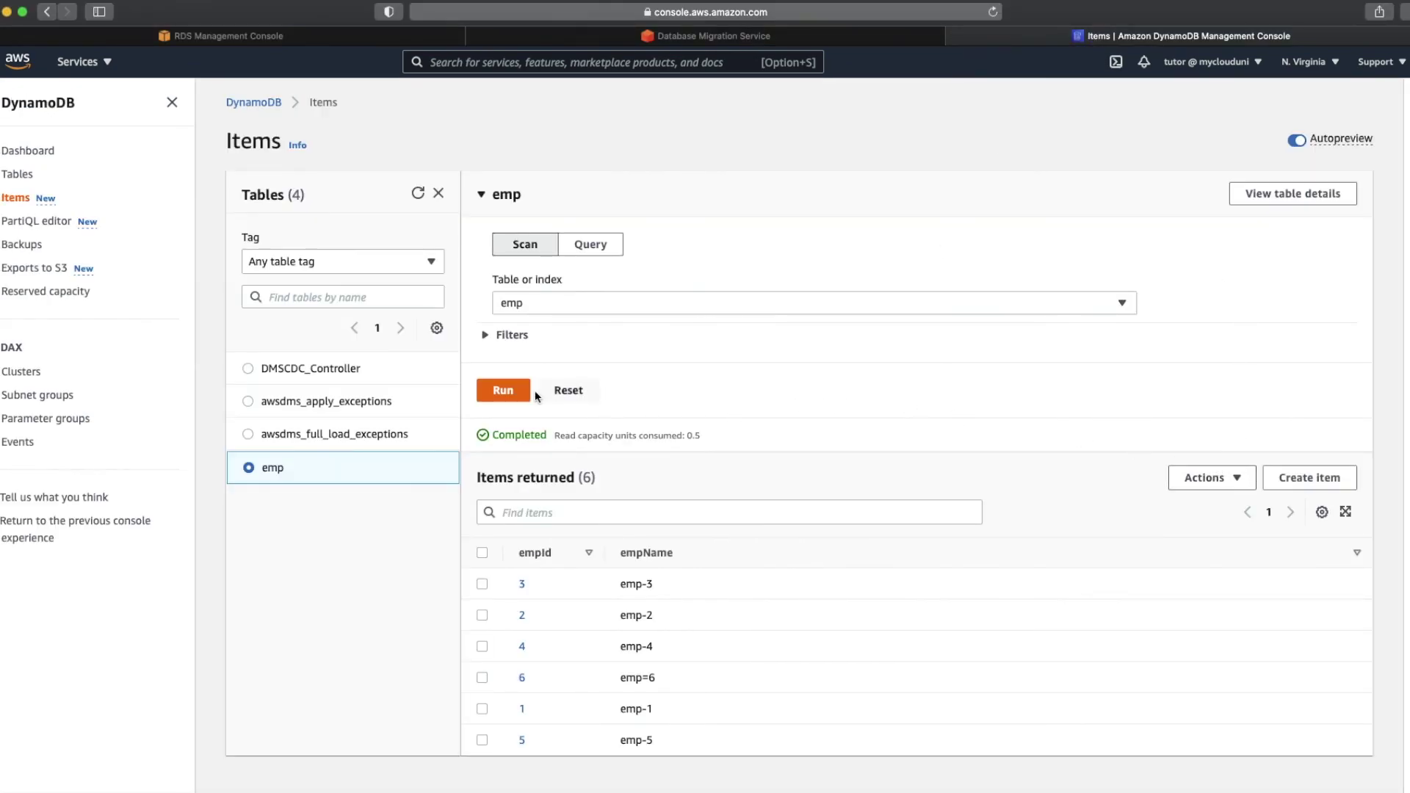
pyautogui.click(512, 389)
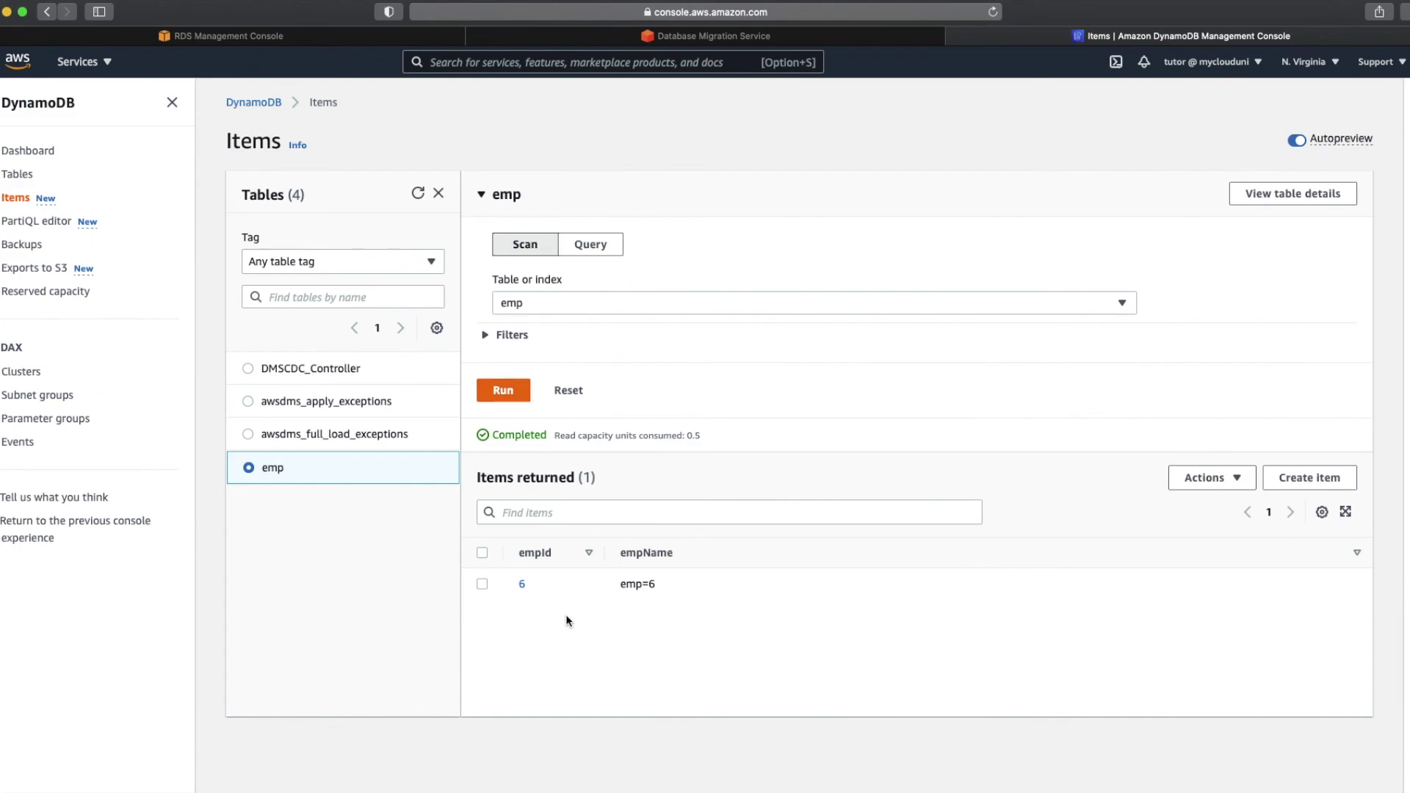